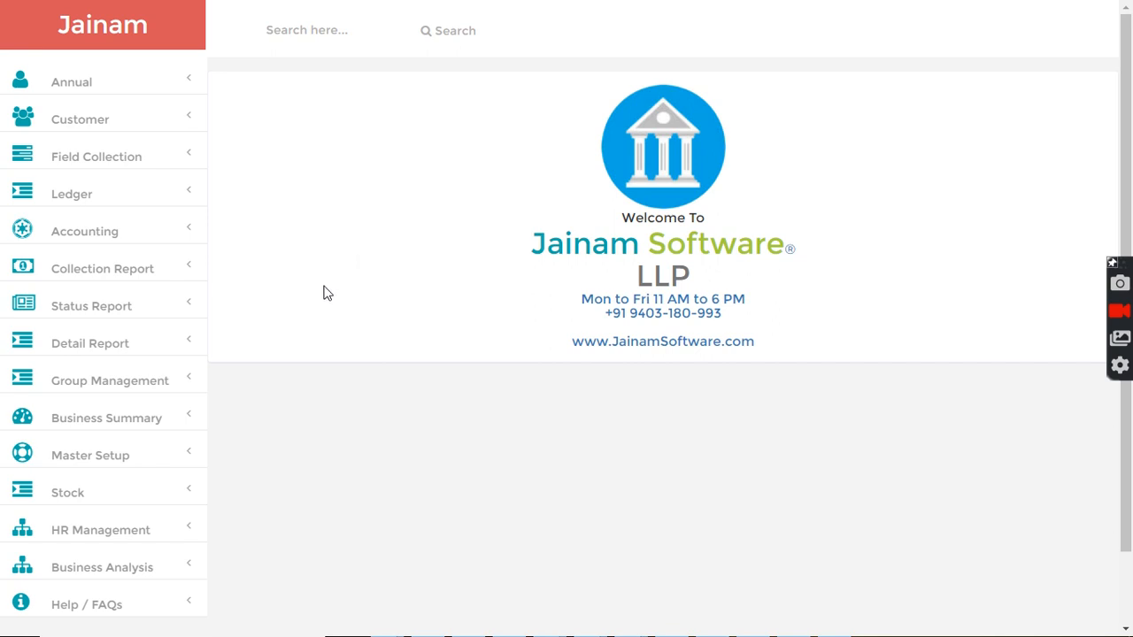
- Search for the demo customer by name and open a new loan entry for them
click(304, 33)
text(amit)
key(Return)
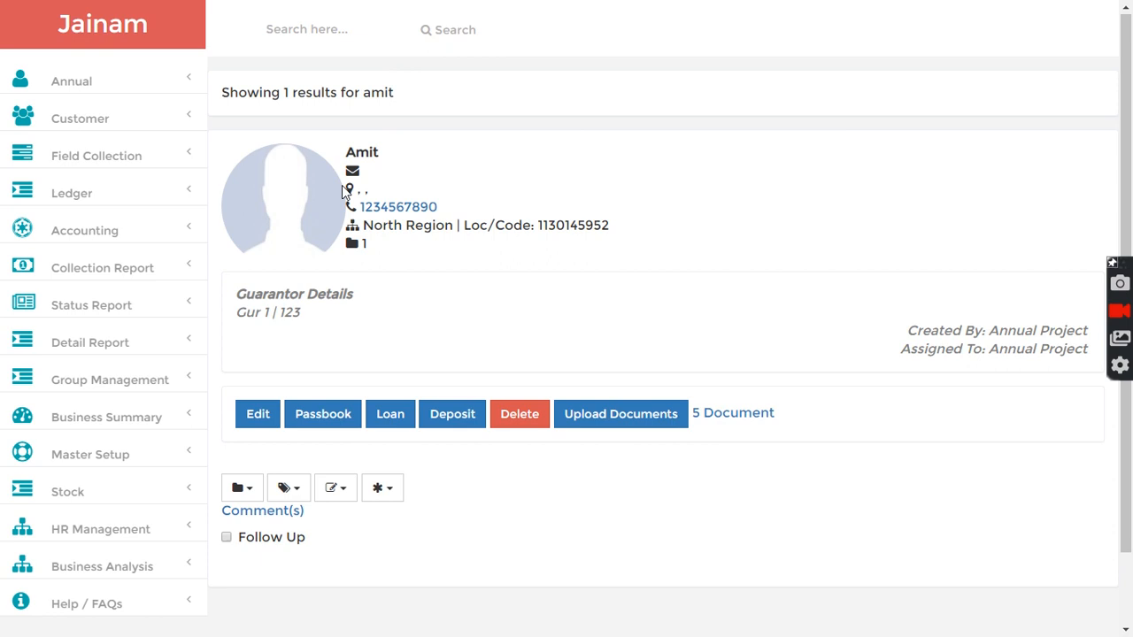
click(392, 422)
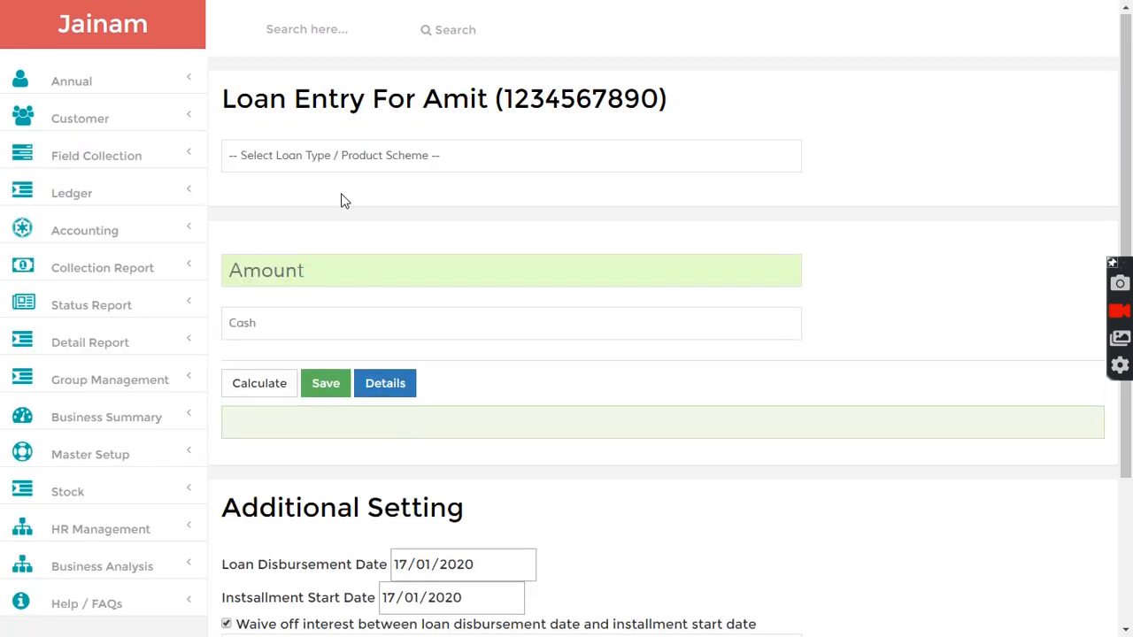
- Delete the Advance EMI Loan product scheme in the Master Setup product schemes
click(329, 156)
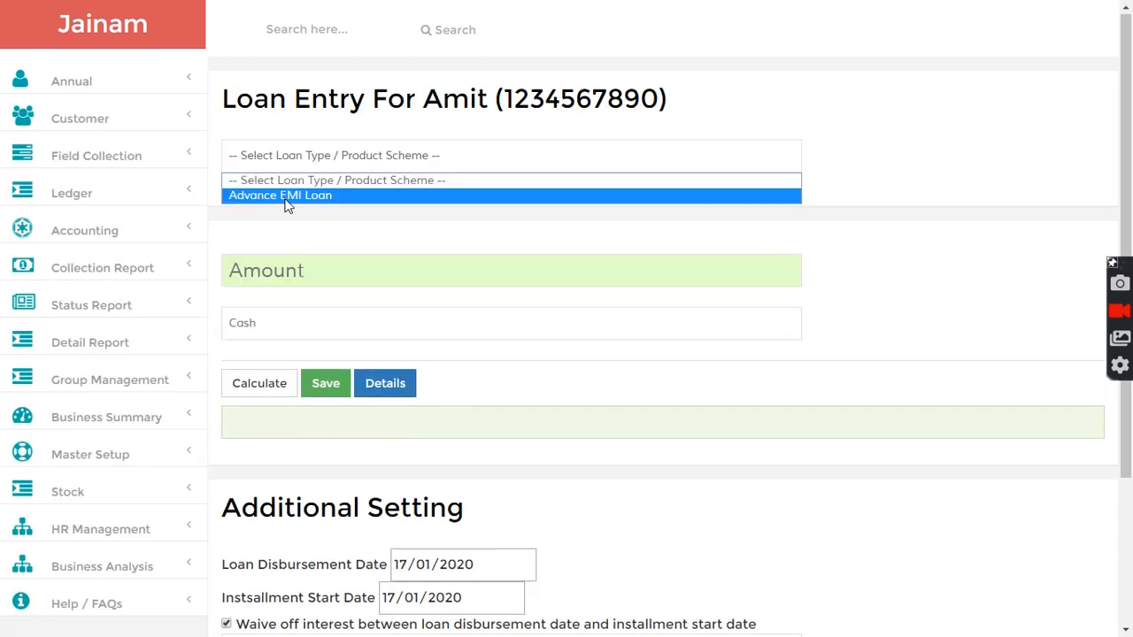
click(324, 119)
scroll(180, 435, down, 2)
click(88, 291)
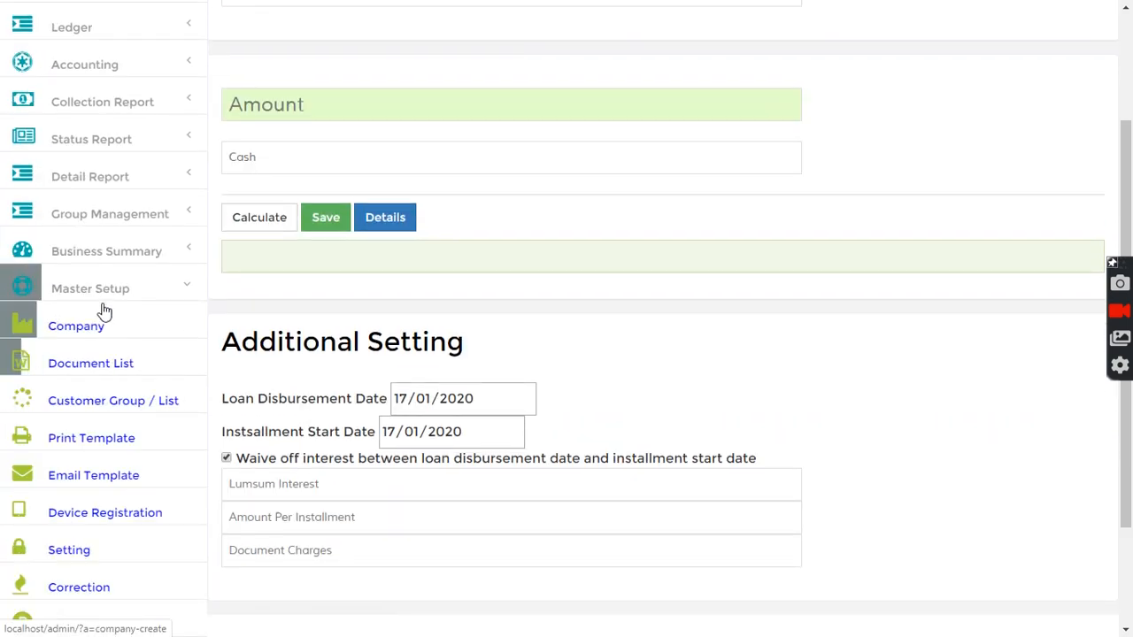
scroll(111, 370, down, 1)
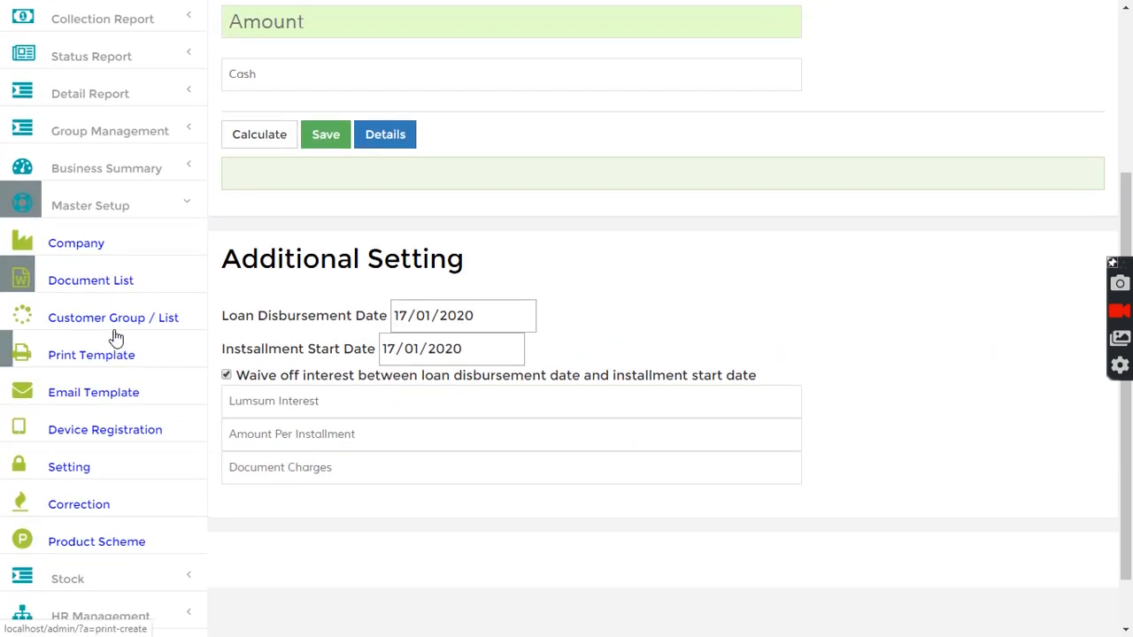
click(83, 542)
scroll(372, 349, down, 4)
click(227, 291)
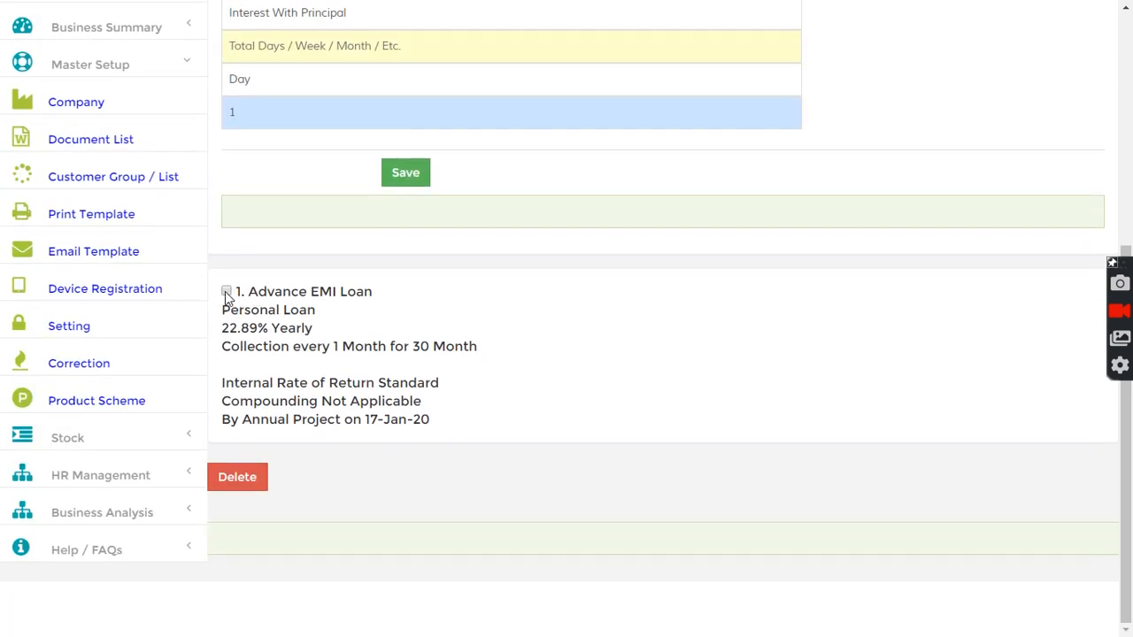
click(237, 484)
click(501, 536)
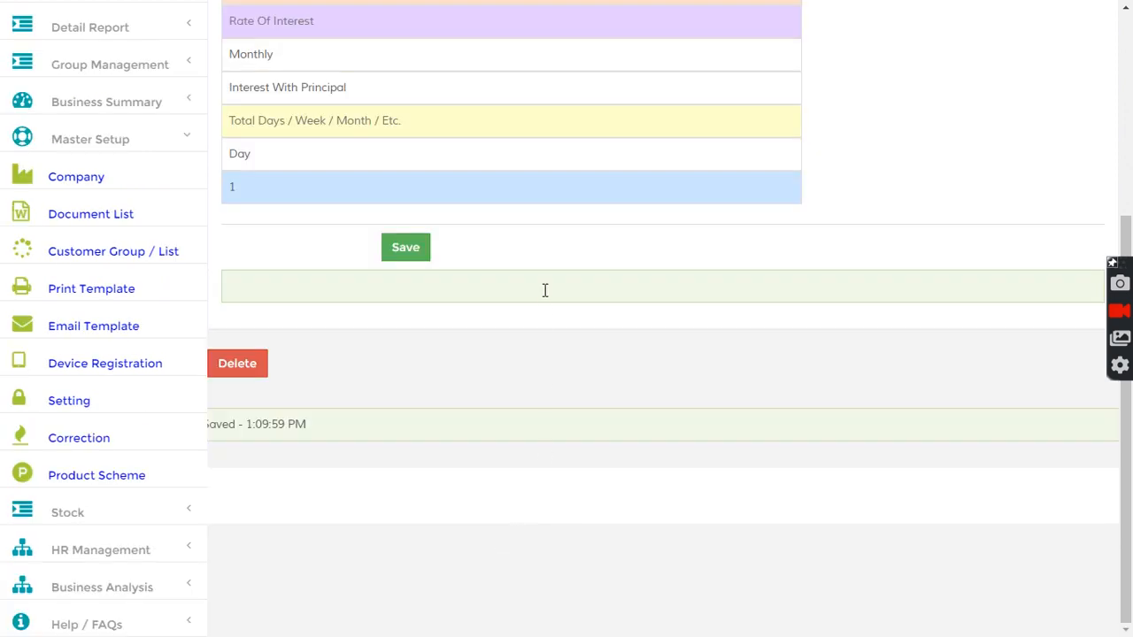
- Search for the same customer again and open a new loan entry
scroll(545, 290, up, 4)
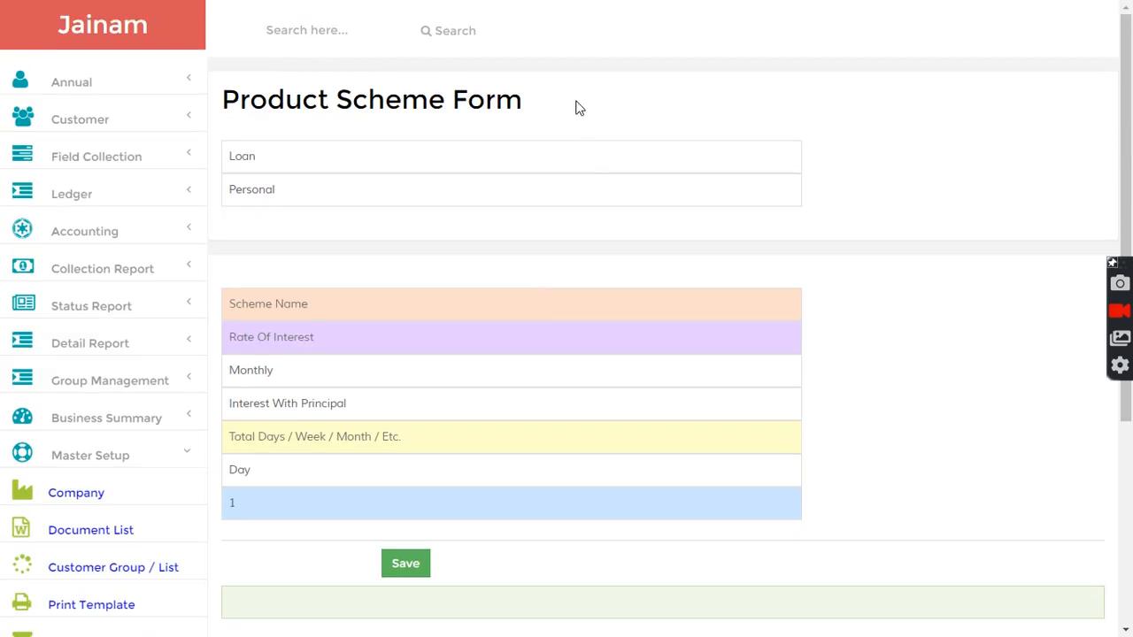
click(303, 30)
text(amit)
key(Return)
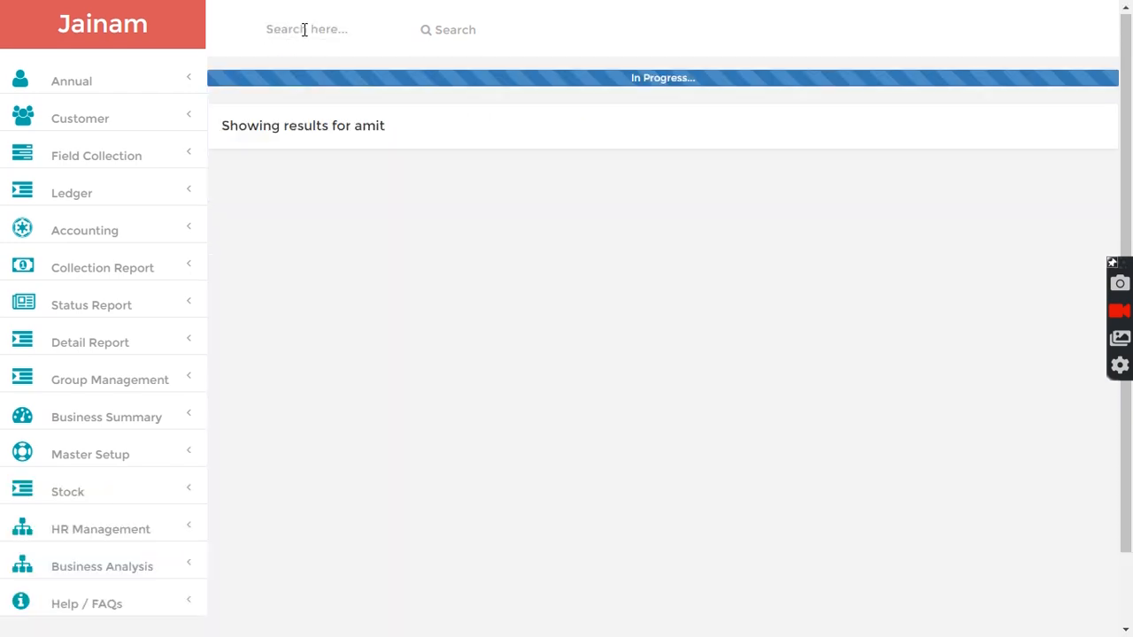
click(389, 423)
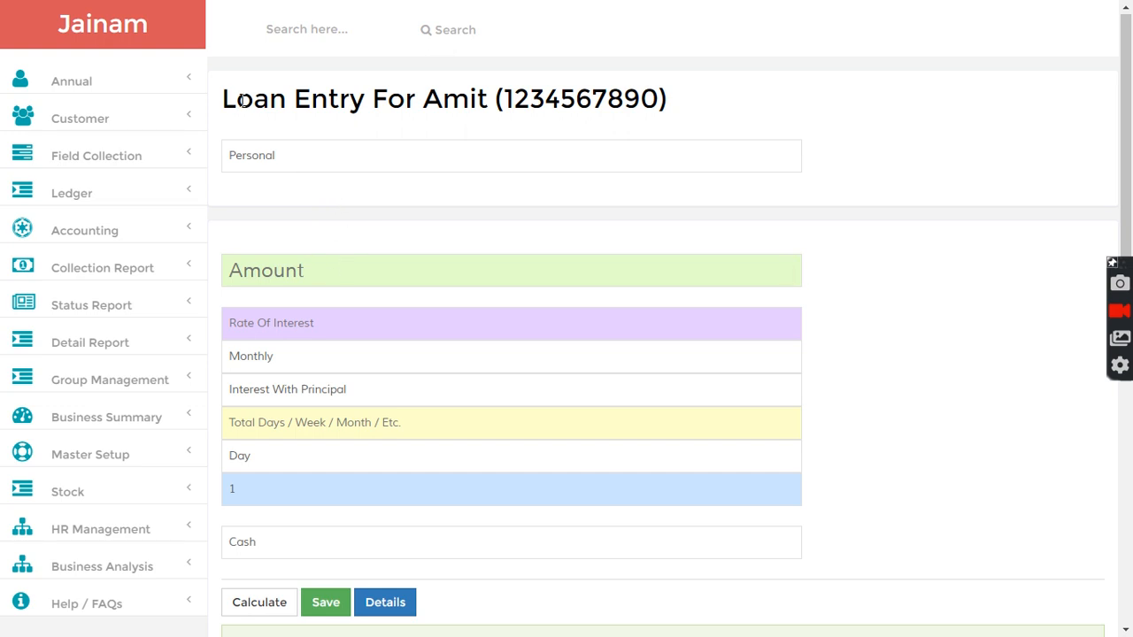
- Enter a Personal loan of 10000 at 3 monthly interest over 100 days and save it
drag(278, 95, 561, 97)
click(534, 112)
text(10000)
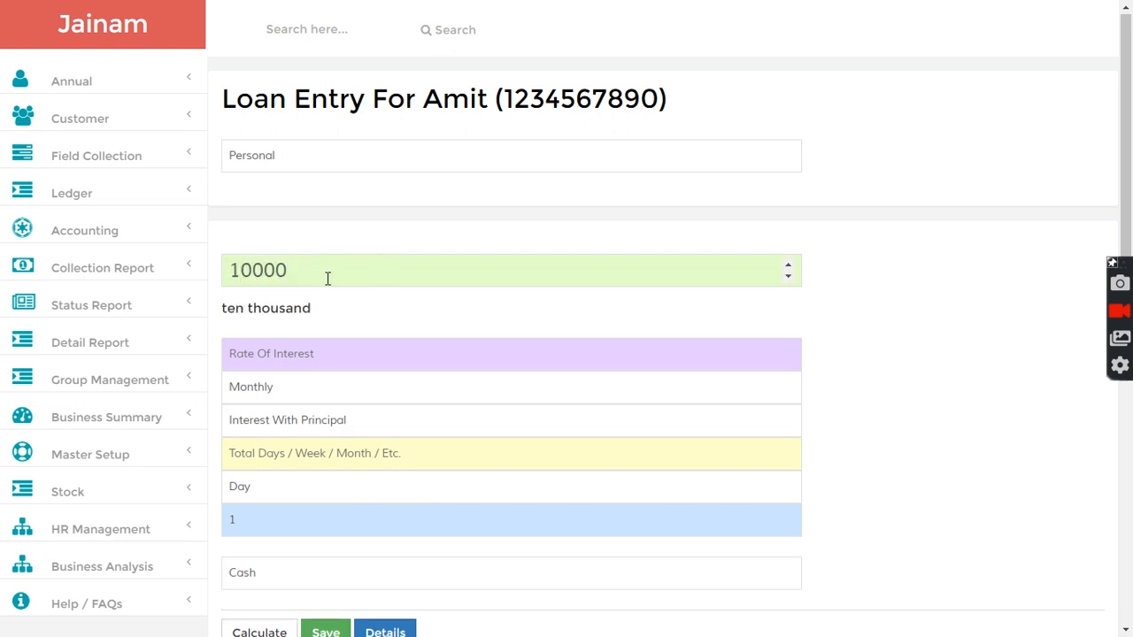
click(299, 348)
text(3)
click(286, 454)
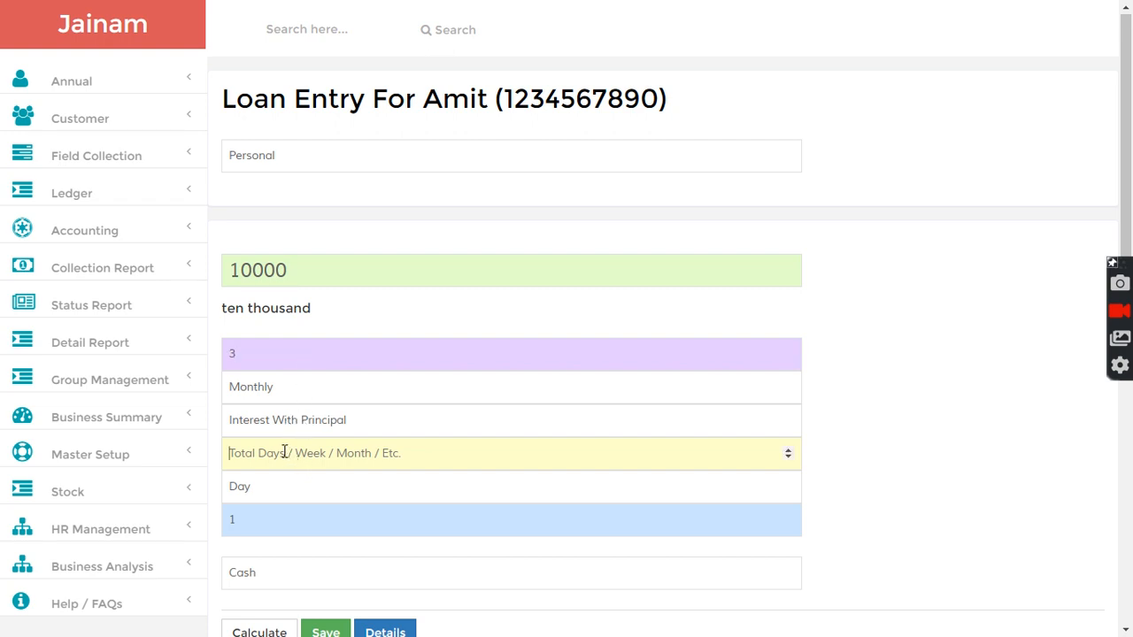
text(100)
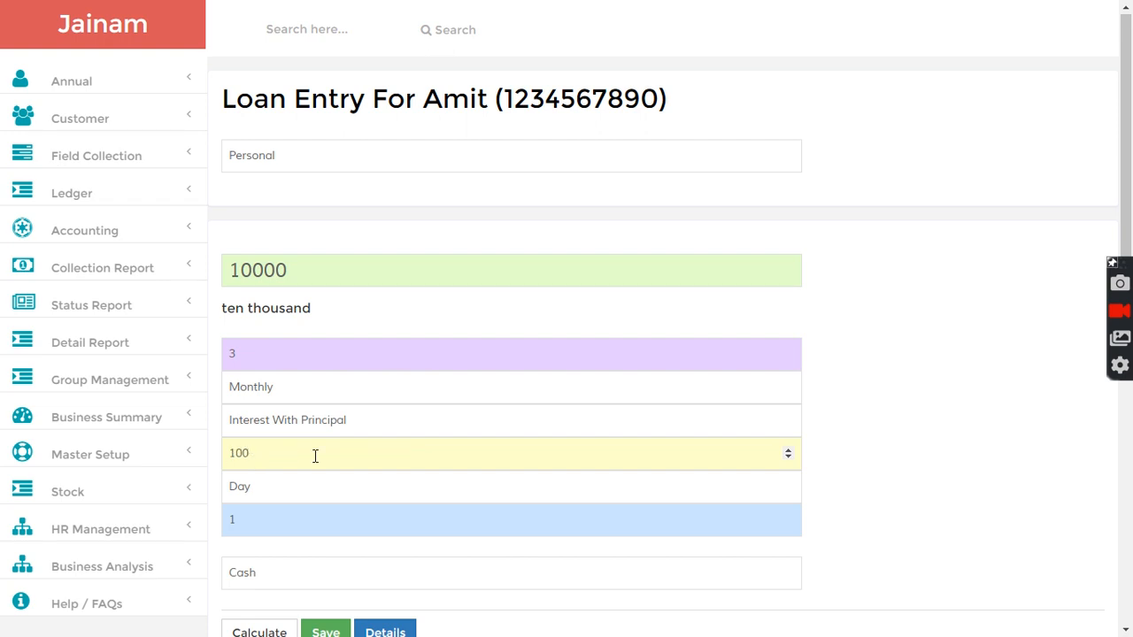
click(868, 401)
scroll(872, 407, down, 3)
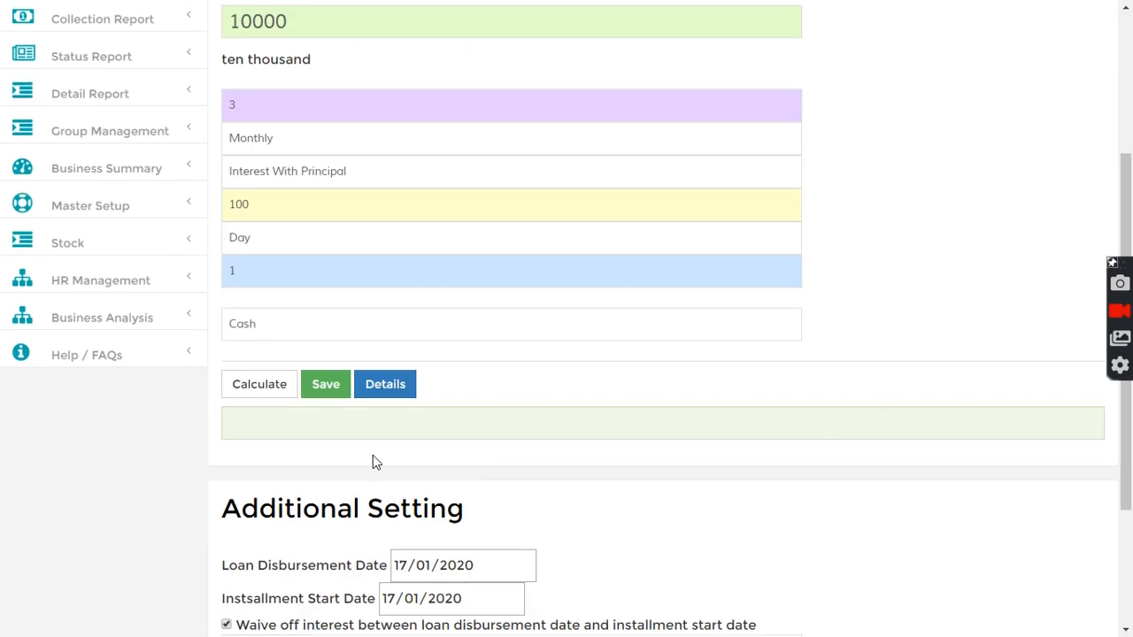
click(324, 386)
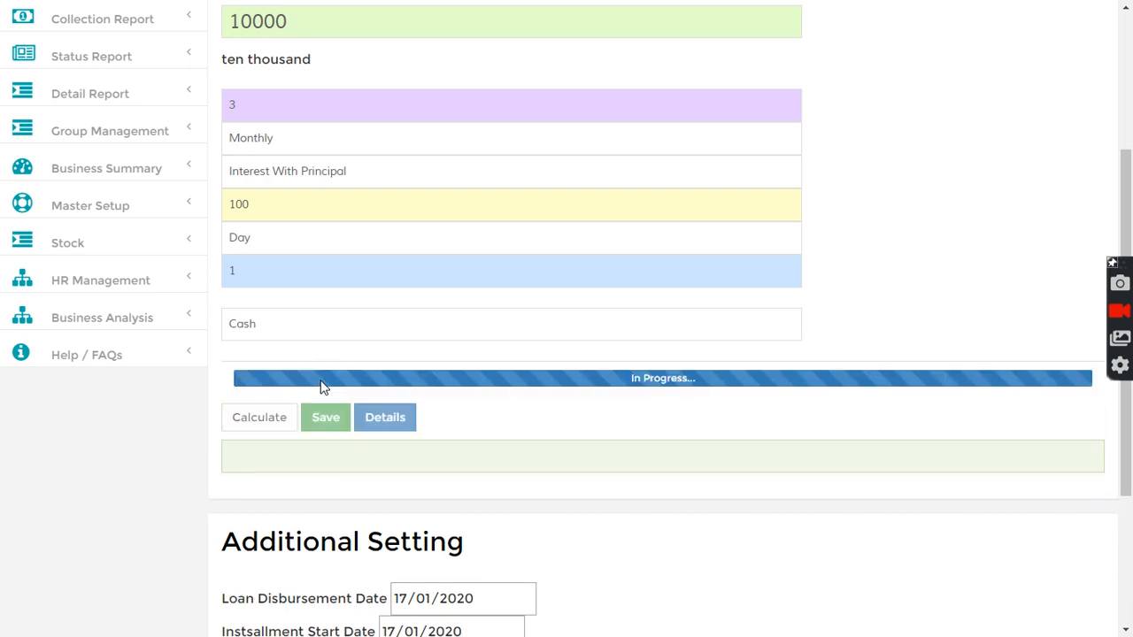
- Search for loan 1 to open its account
drag(241, 420, 380, 417)
scroll(275, 85, up, 3)
click(299, 30)
text(1)
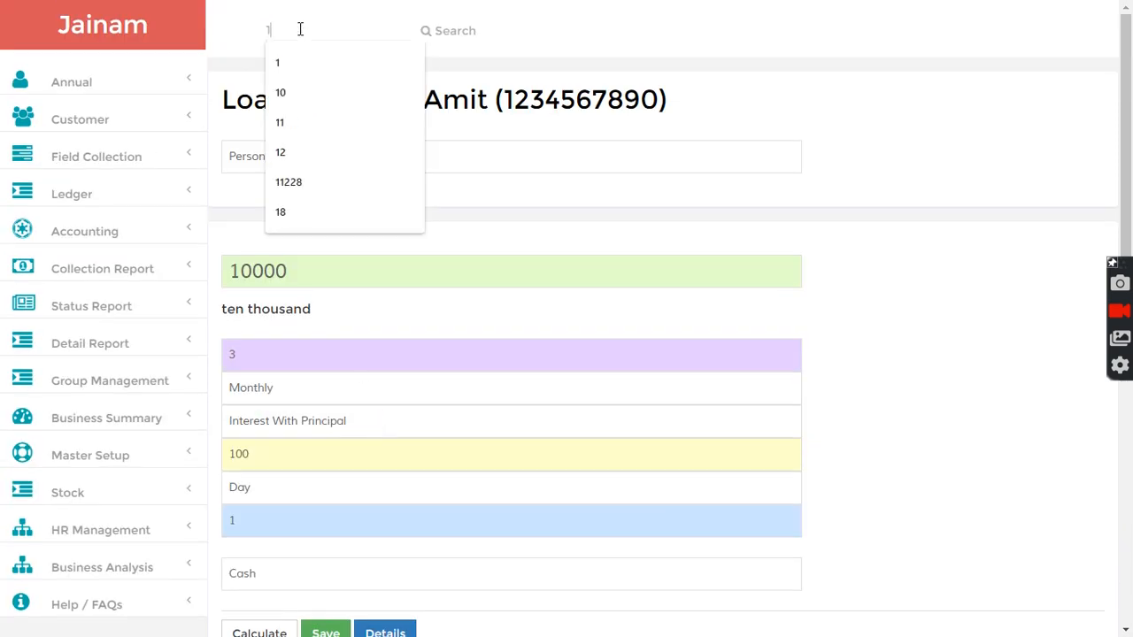
click(454, 32)
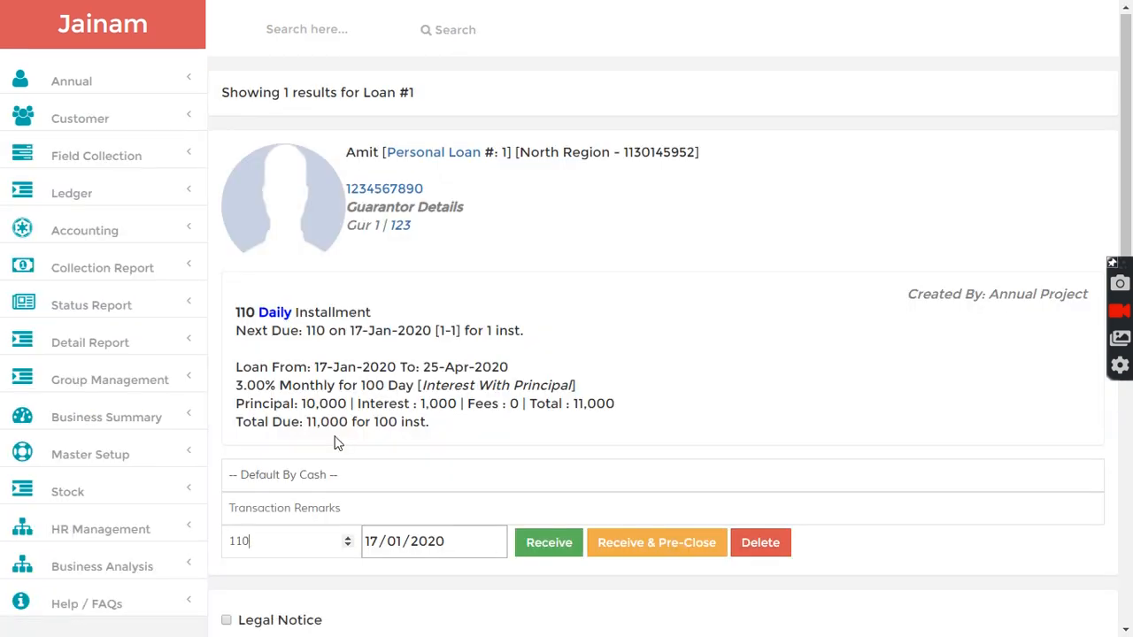
- Open the loan's Installment Tracker and review the installment schedule
scroll(338, 442, down, 5)
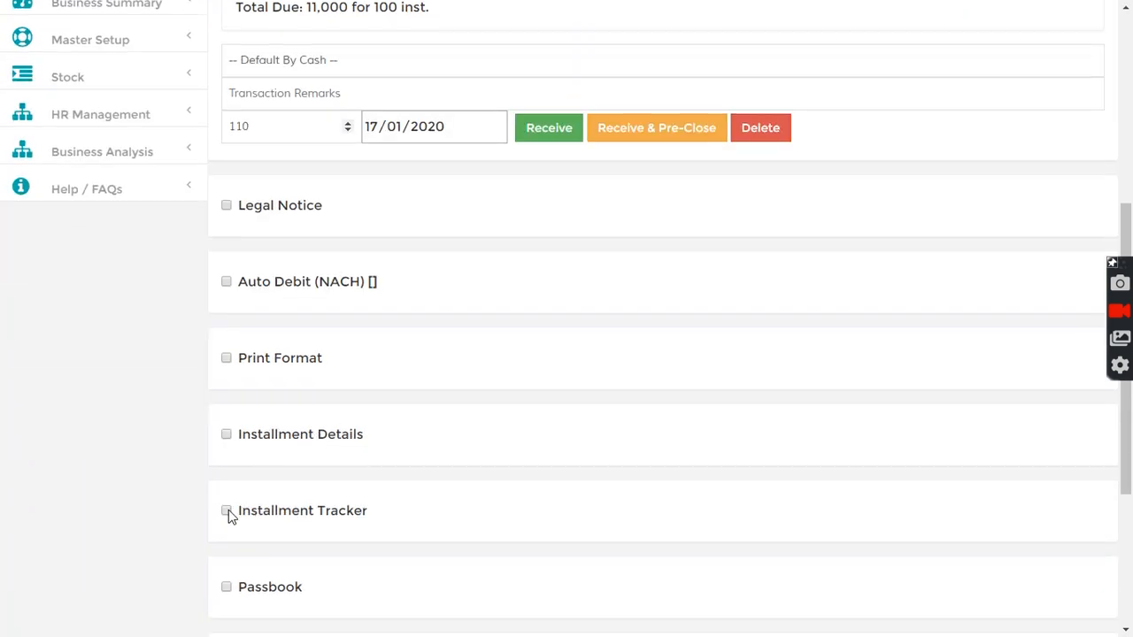
click(227, 512)
scroll(415, 448, down, 4)
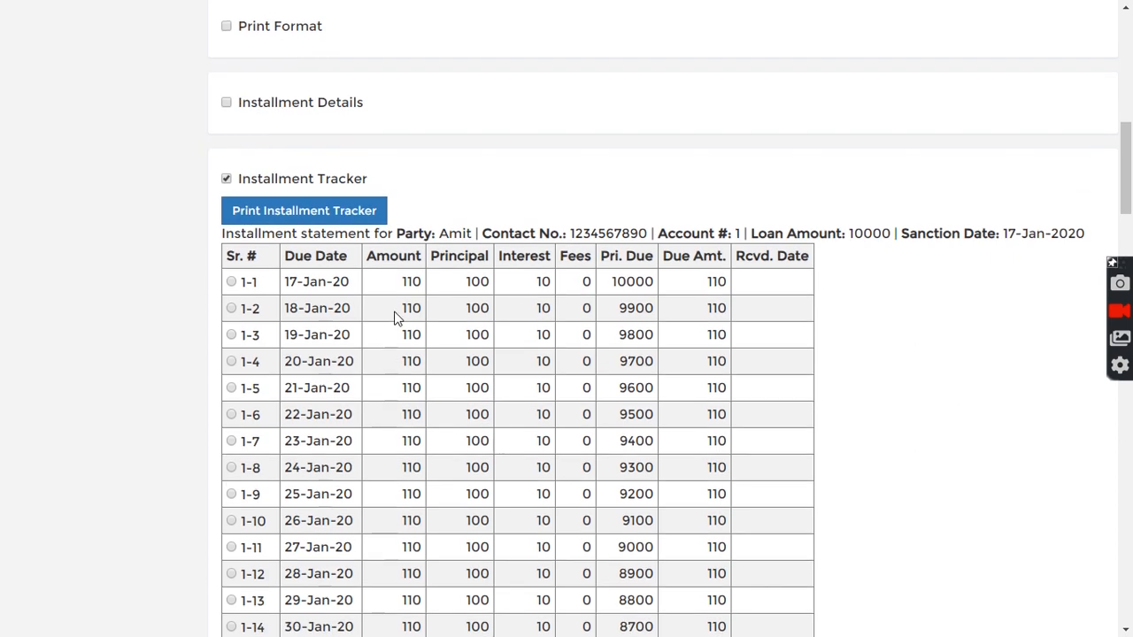
drag(282, 283, 375, 285)
click(317, 309)
drag(280, 311, 343, 311)
click(347, 311)
scroll(339, 380, down, 13)
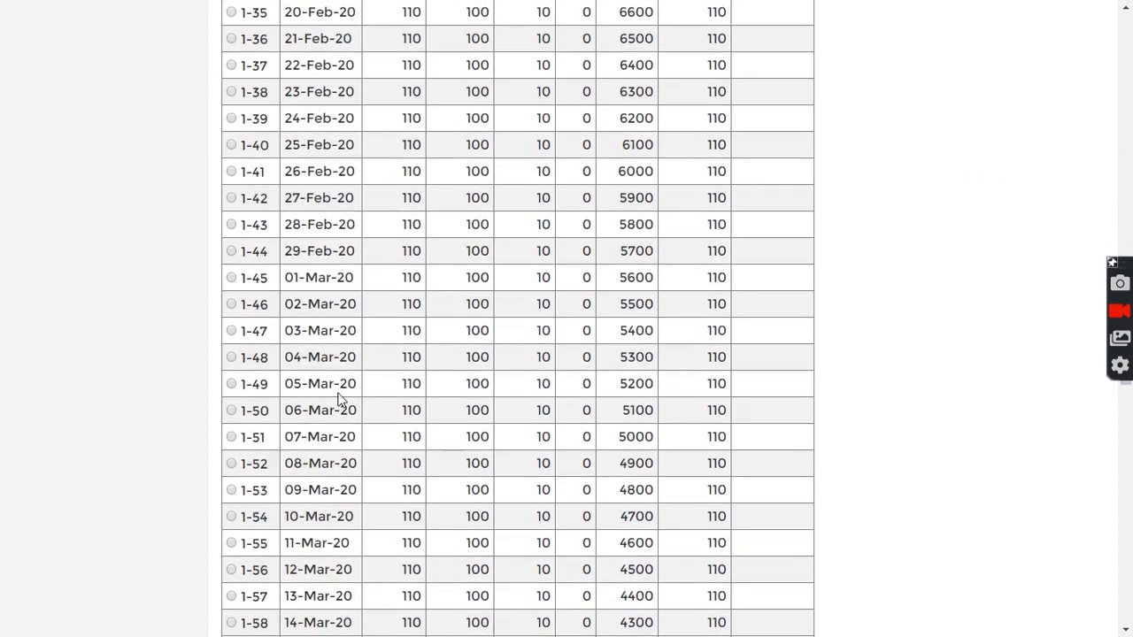
scroll(340, 403, down, 11)
drag(1125, 443, 1122, 556)
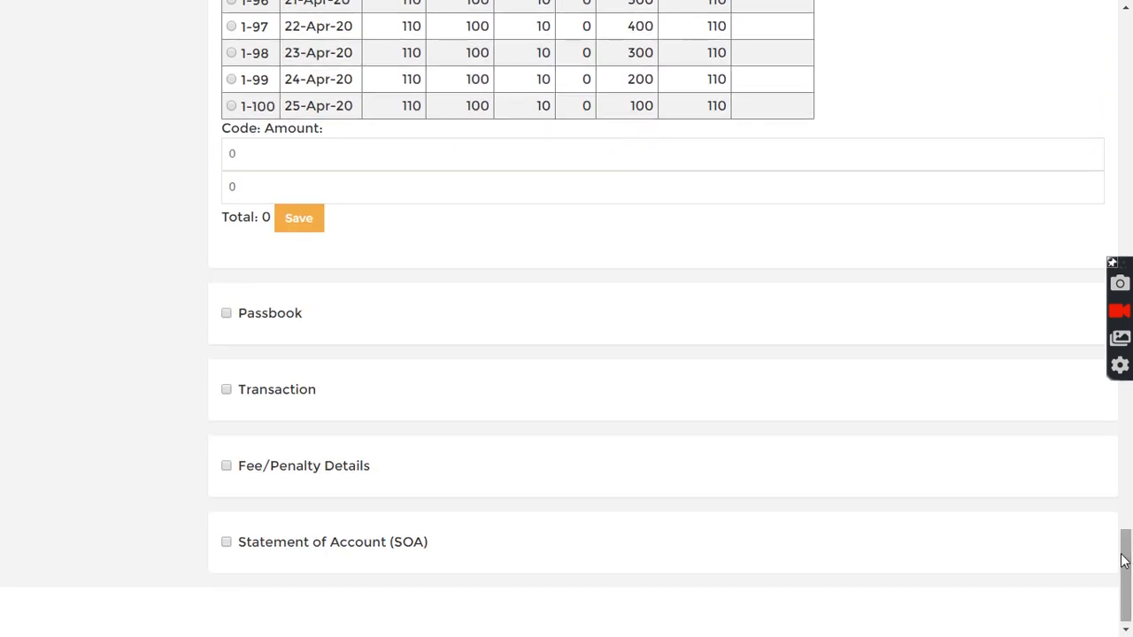
key(Home)
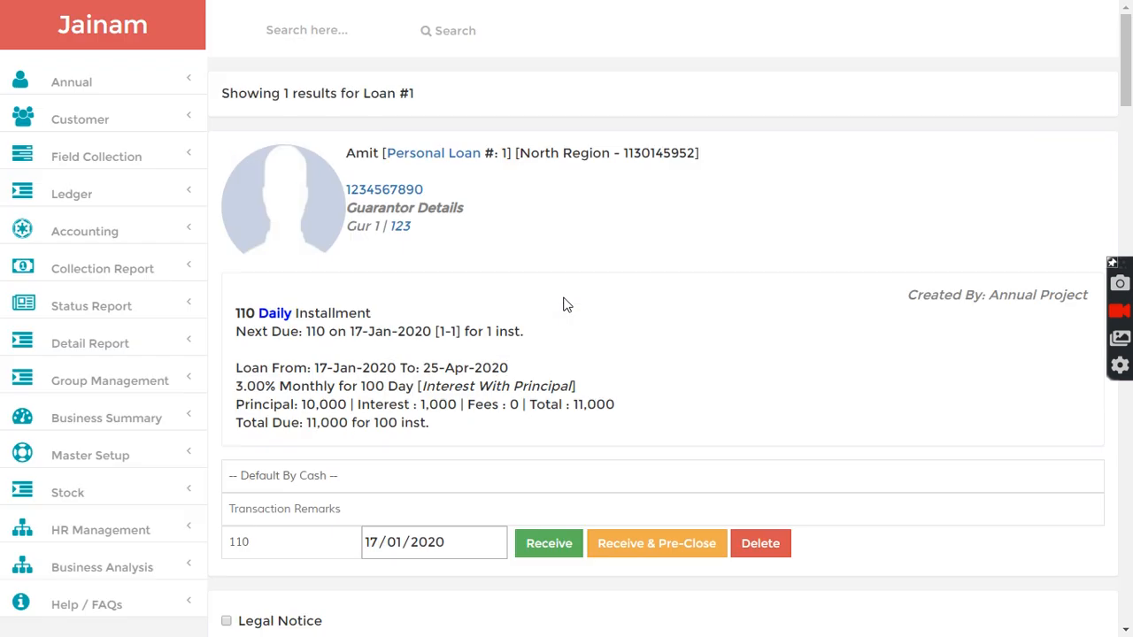
- Receive a cash payment of 550 against the loan
scroll(378, 398, down, 2)
drag(263, 374, 218, 381)
click(277, 377)
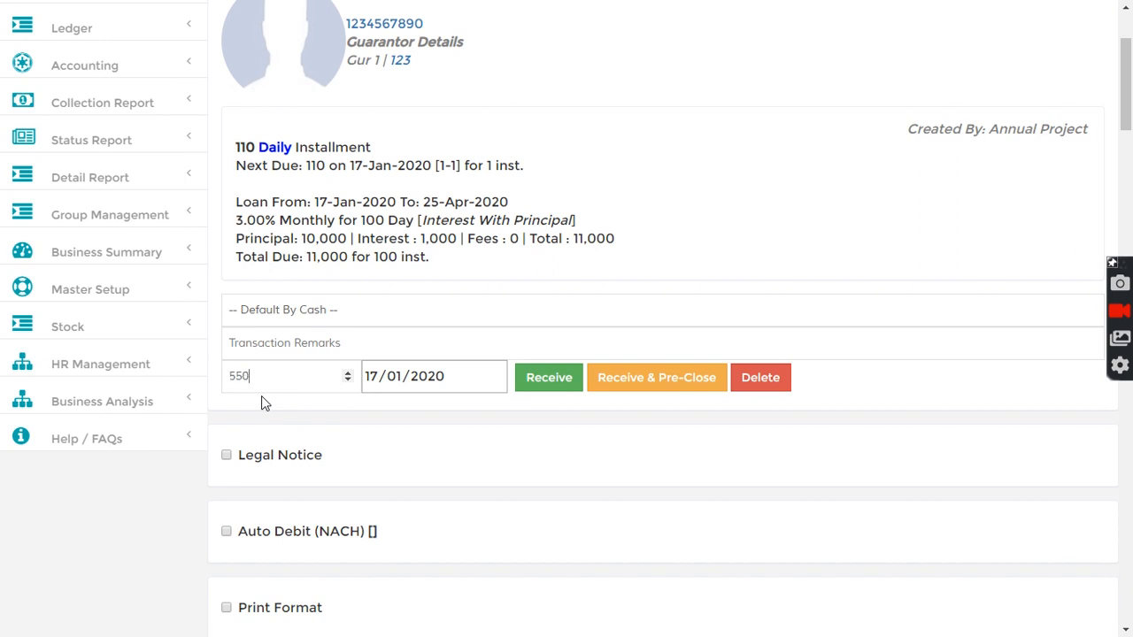
click(541, 380)
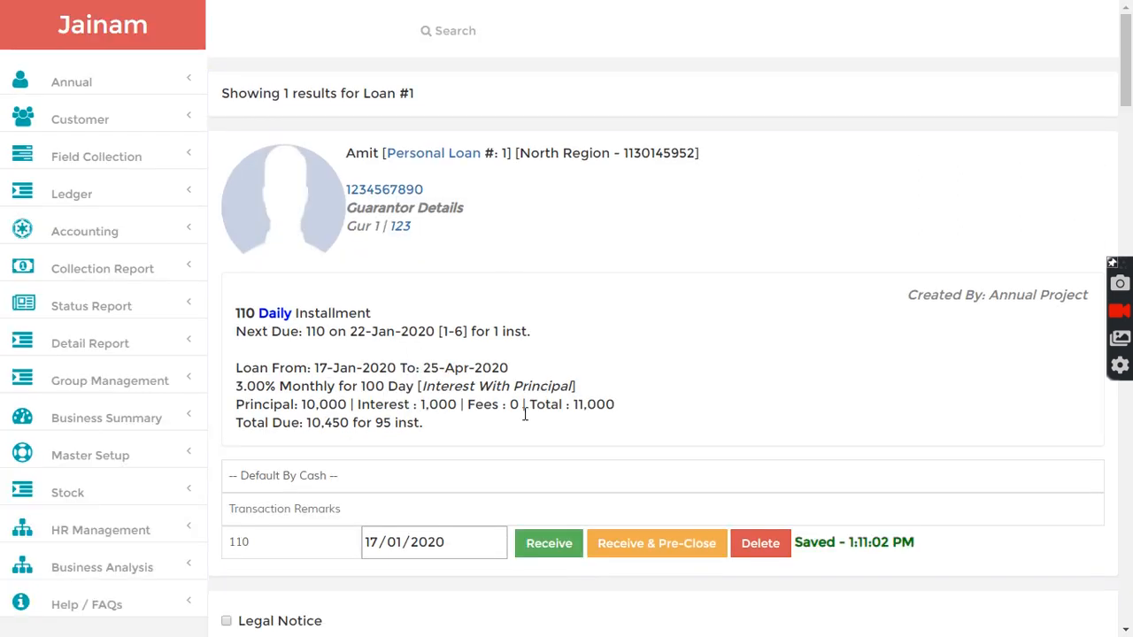
- Review the received installments in the Installment Tracker, then collapse it
scroll(375, 400, down, 10)
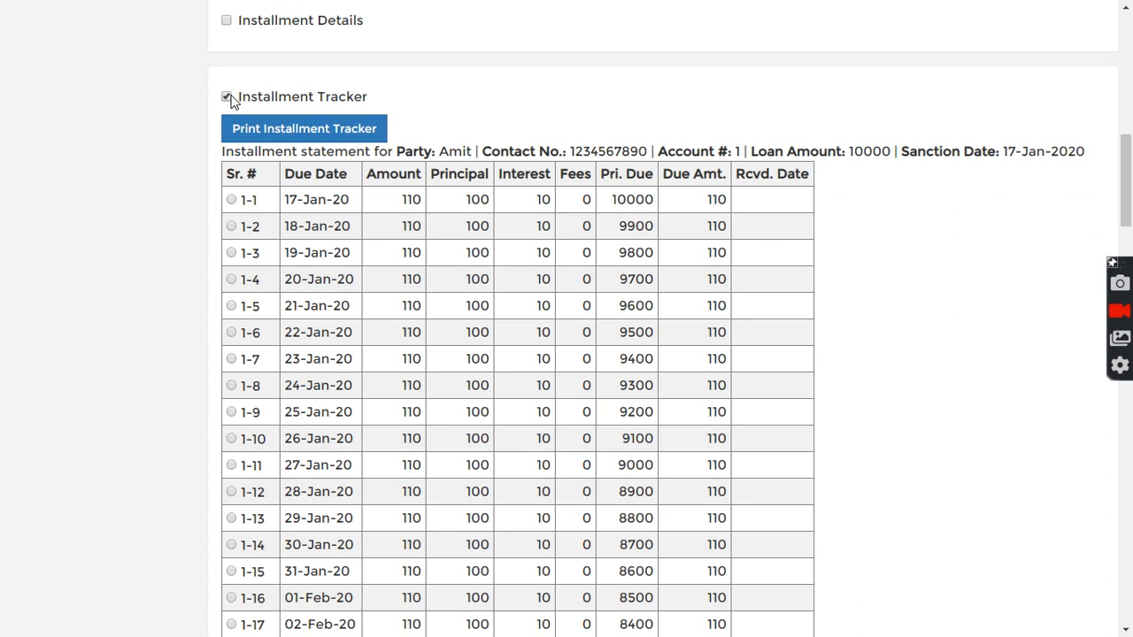
click(227, 98)
click(227, 232)
drag(285, 200, 492, 202)
click(527, 258)
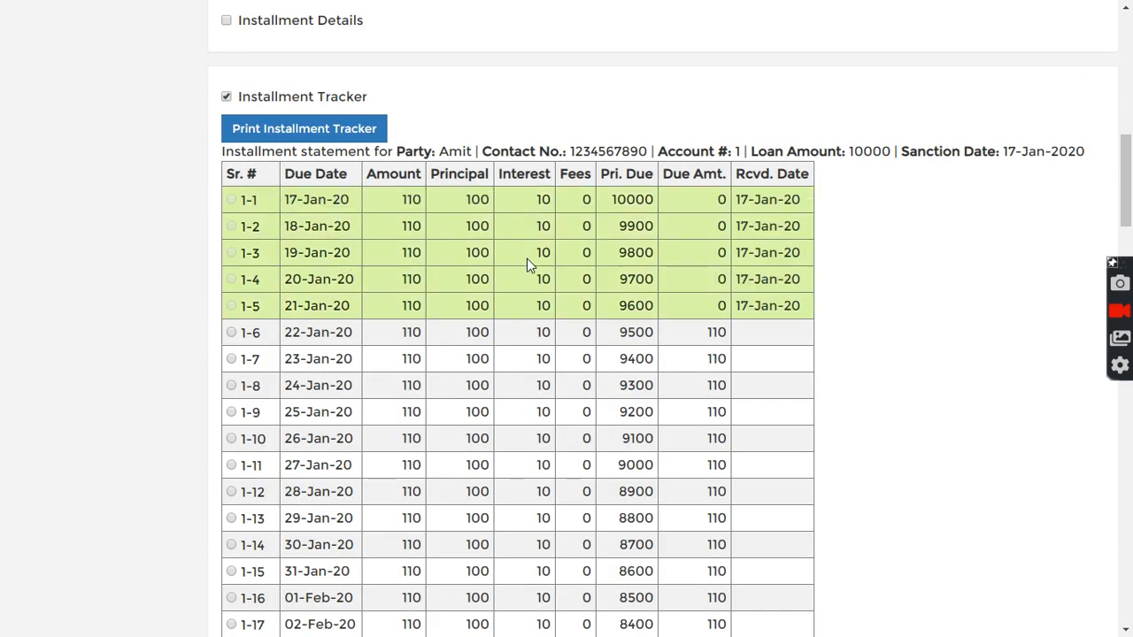
click(226, 96)
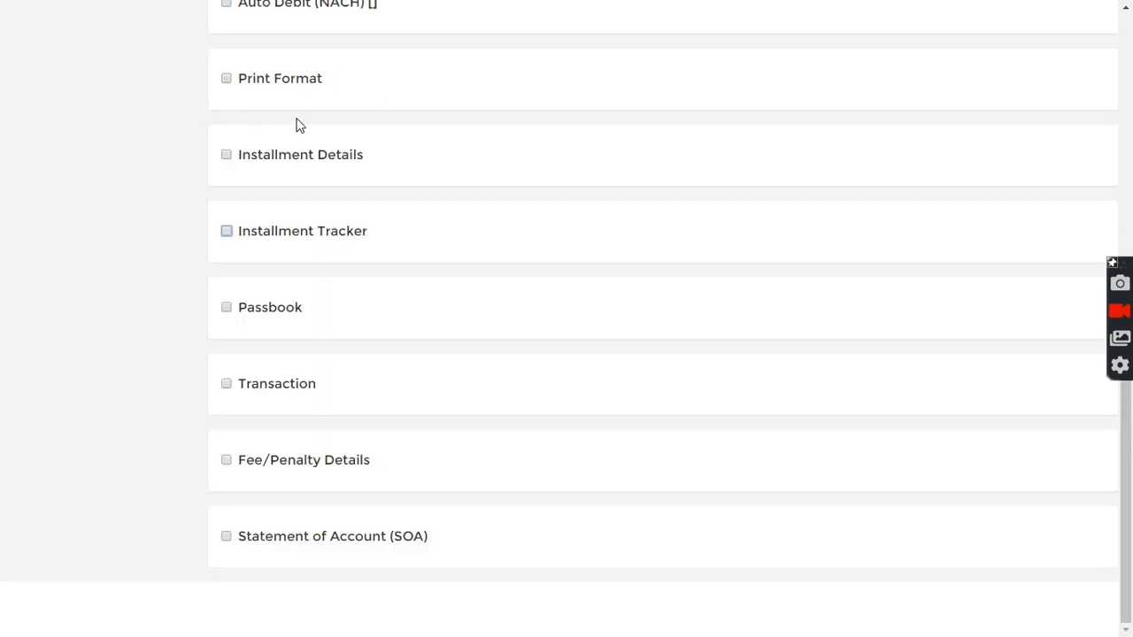
- Reload loan 1 and expand its Transaction statement
scroll(298, 121, up, 15)
click(307, 30)
text(1)
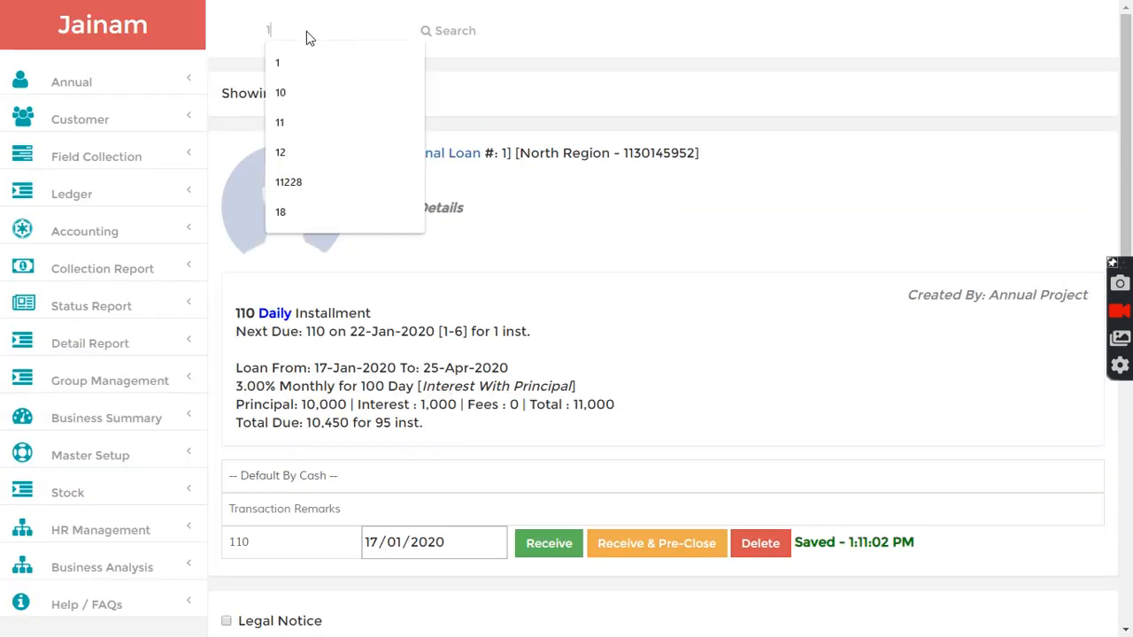
key(Return)
scroll(345, 457, down, 8)
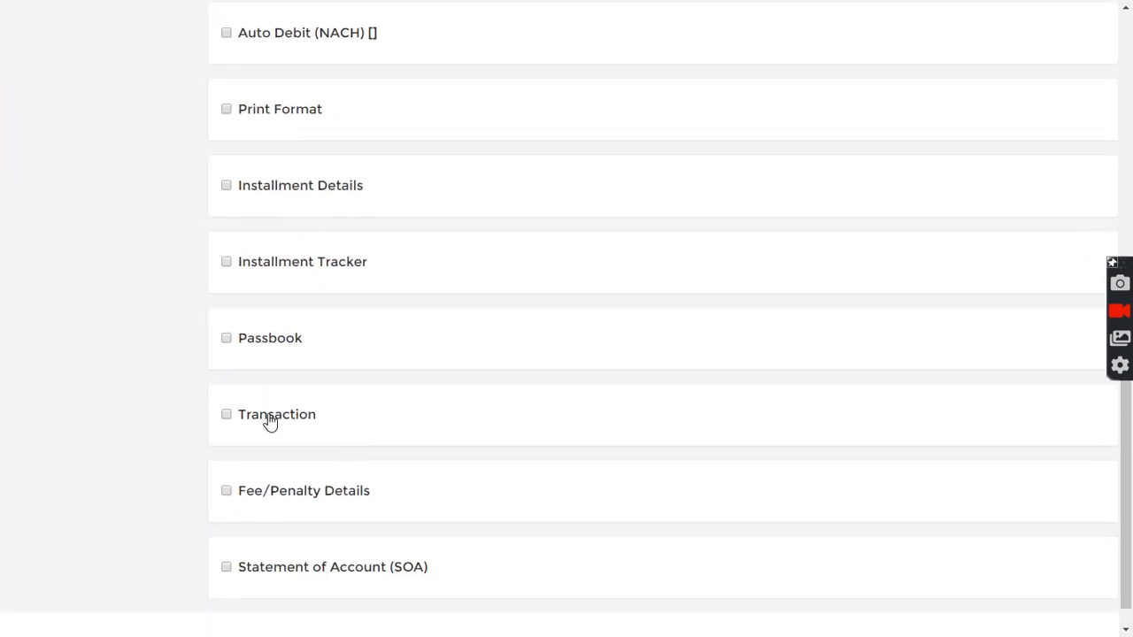
click(227, 414)
scroll(354, 407, down, 4)
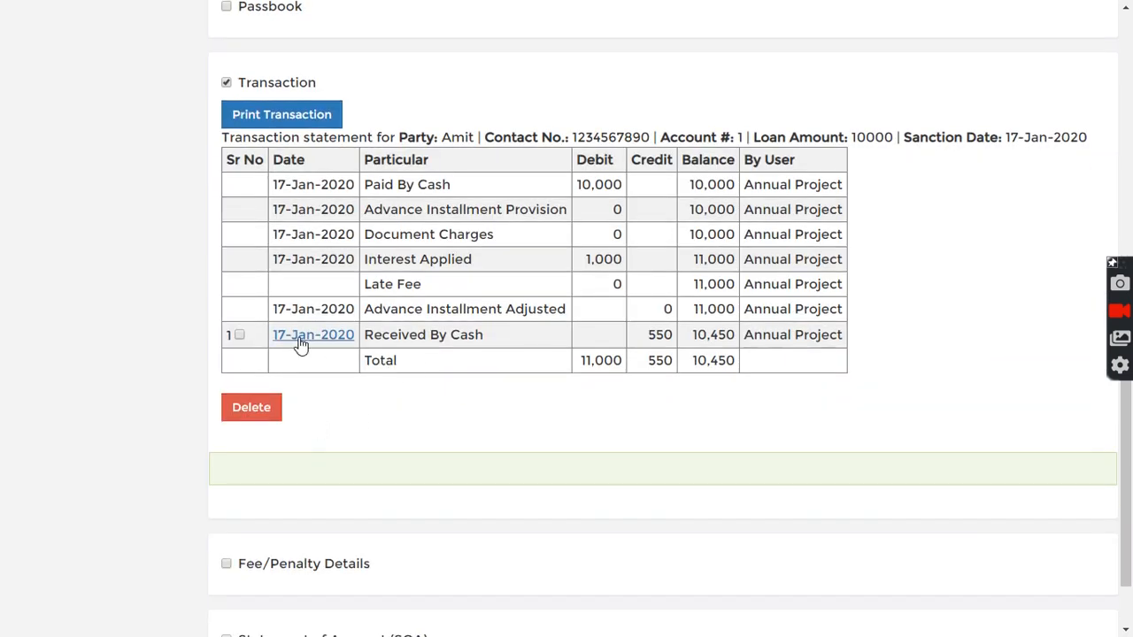
- Open the receipt for the 17-Jan-2020 cash receipt and preview it for printing
drag(648, 335, 675, 337)
click(600, 334)
click(301, 343)
scroll(328, 438, down, 4)
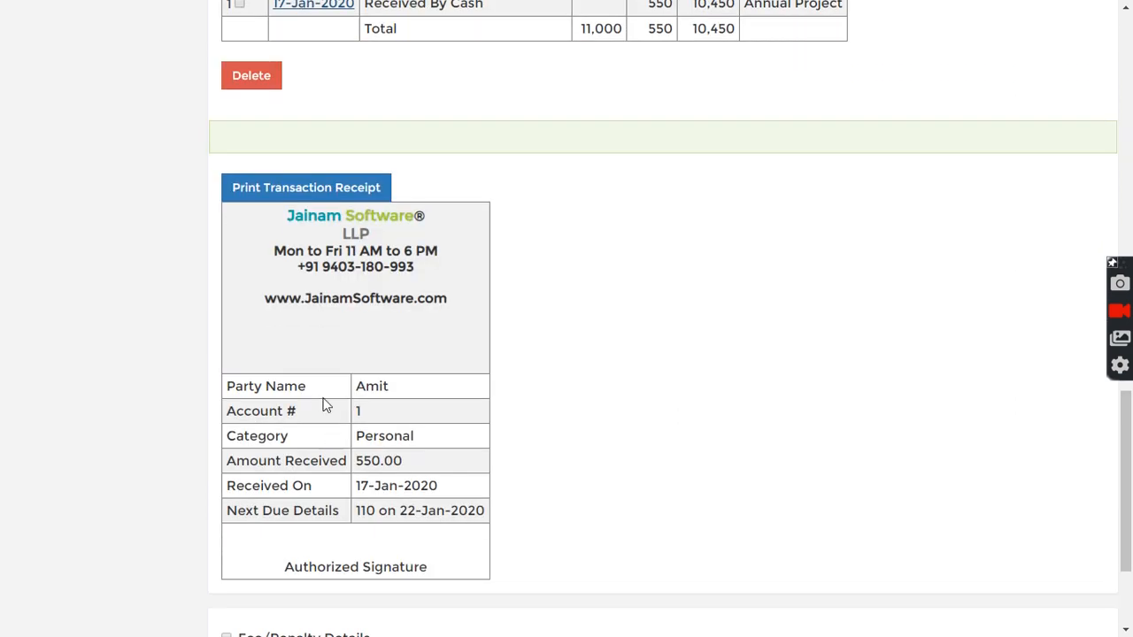
click(330, 188)
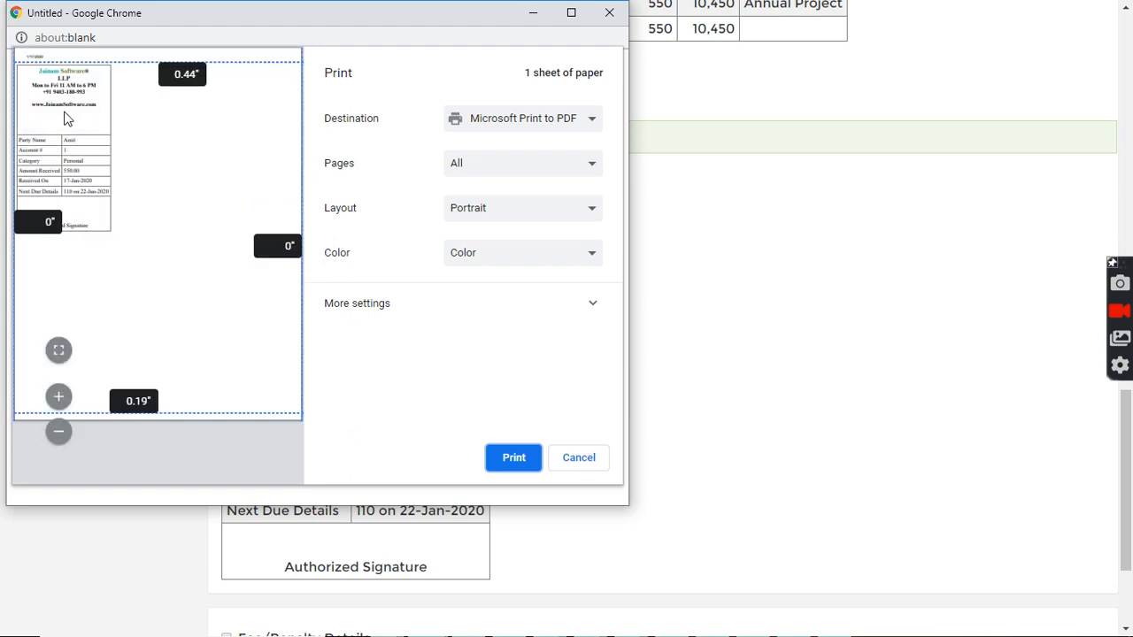
click(609, 13)
- Search for the customer by name
scroll(571, 241, up, 8)
scroll(571, 241, up, 7)
click(299, 38)
text(amit)
key(Return)
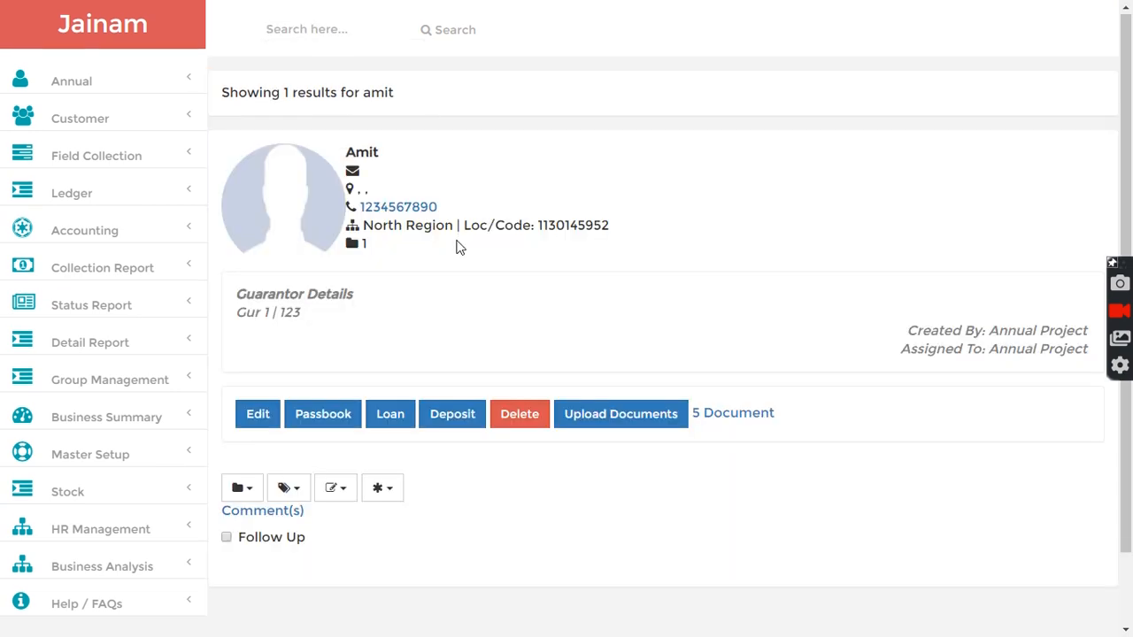
- Open the customer's party ledger and review its entries
scroll(413, 463, down, 1)
click(384, 403)
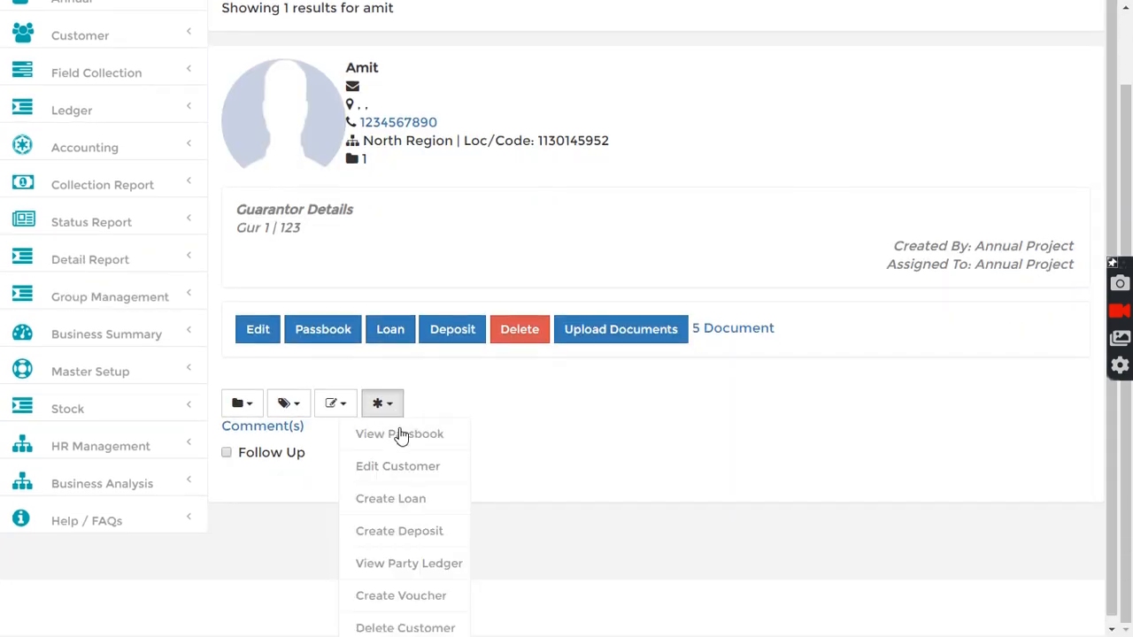
click(396, 558)
scroll(502, 452, down, 3)
scroll(501, 451, down, 2)
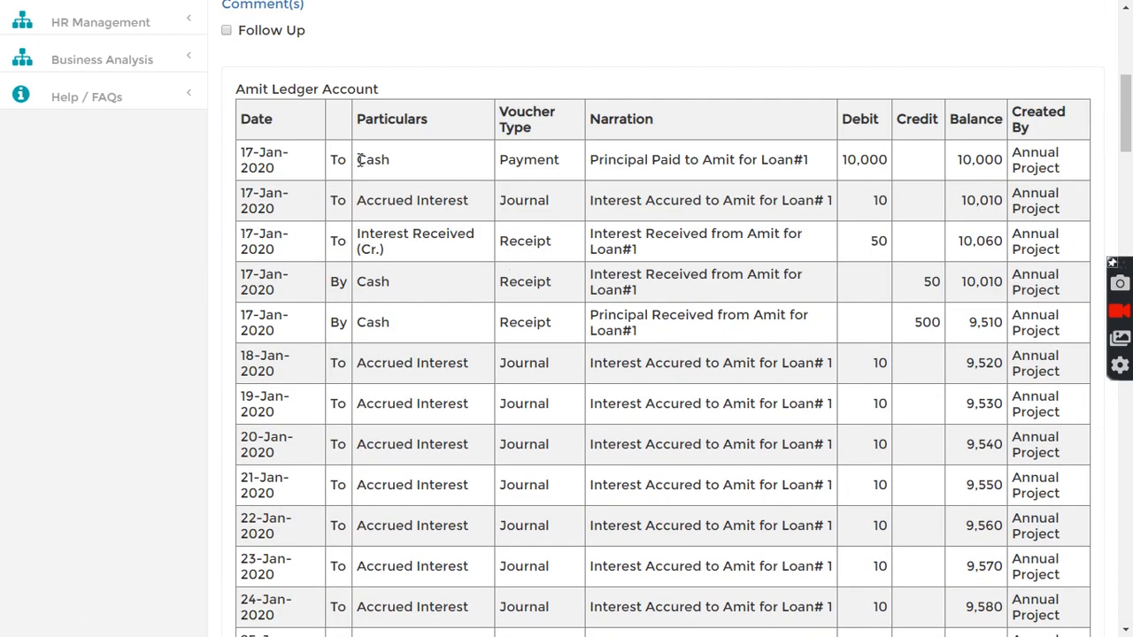
- Review the first ledger entries, comparing their debit, credit and balance amounts
drag(598, 160, 890, 164)
click(889, 165)
drag(359, 200, 531, 196)
click(531, 197)
drag(961, 200, 1004, 203)
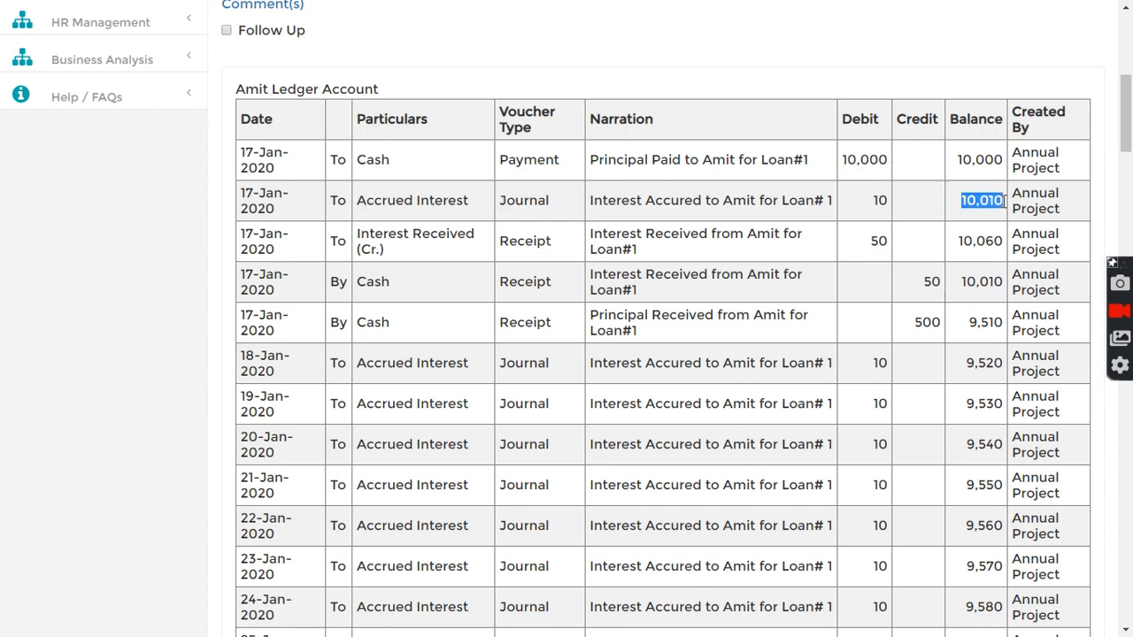
drag(873, 201, 931, 204)
click(857, 223)
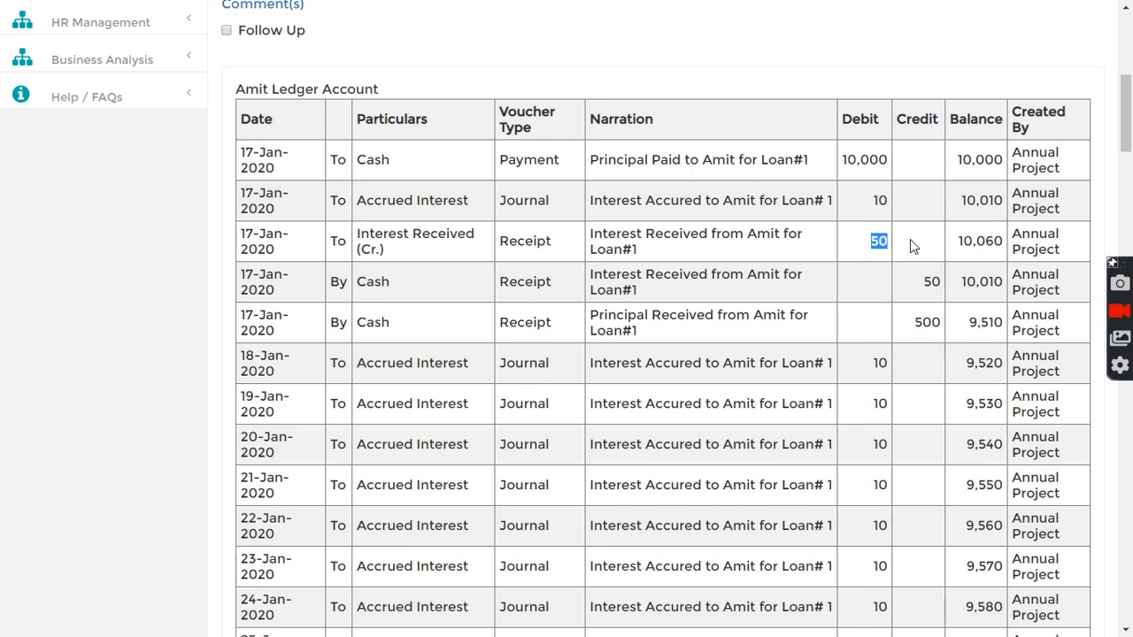
drag(872, 240, 923, 246)
click(925, 278)
drag(357, 281, 376, 282)
drag(603, 276, 644, 276)
triple_click(683, 285)
triple_click(678, 328)
click(672, 345)
drag(371, 368, 486, 379)
click(905, 359)
scroll(906, 359, down, 2)
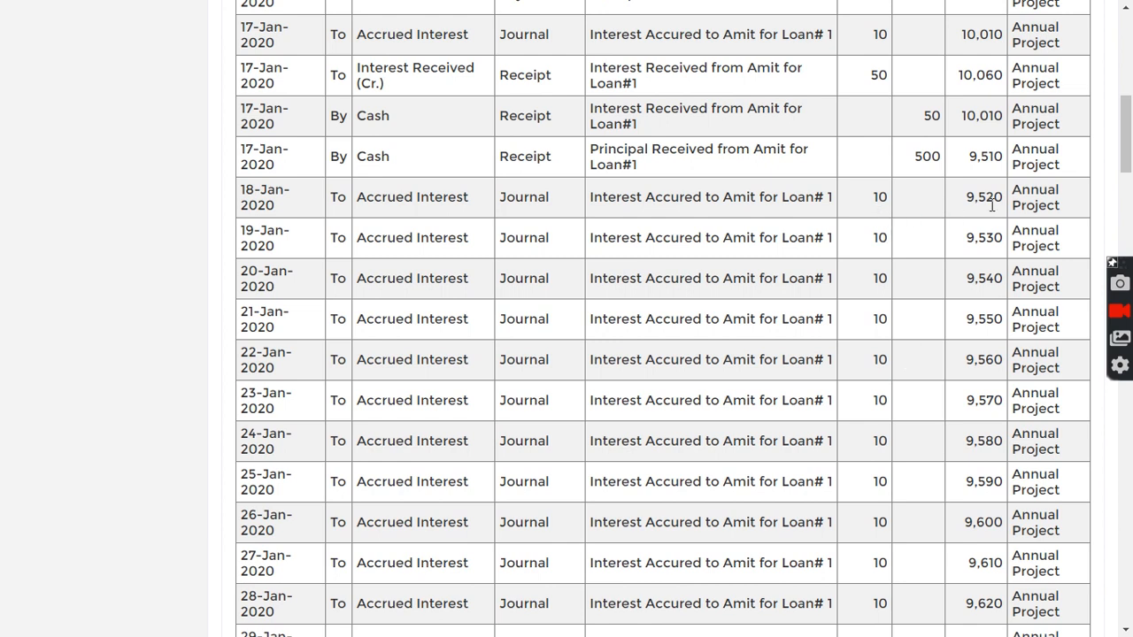
- Scroll through the later accrued-interest entries of the ledger and check their running balances
drag(1127, 146, 1106, 534)
drag(241, 314, 339, 317)
click(665, 318)
drag(963, 311, 1002, 317)
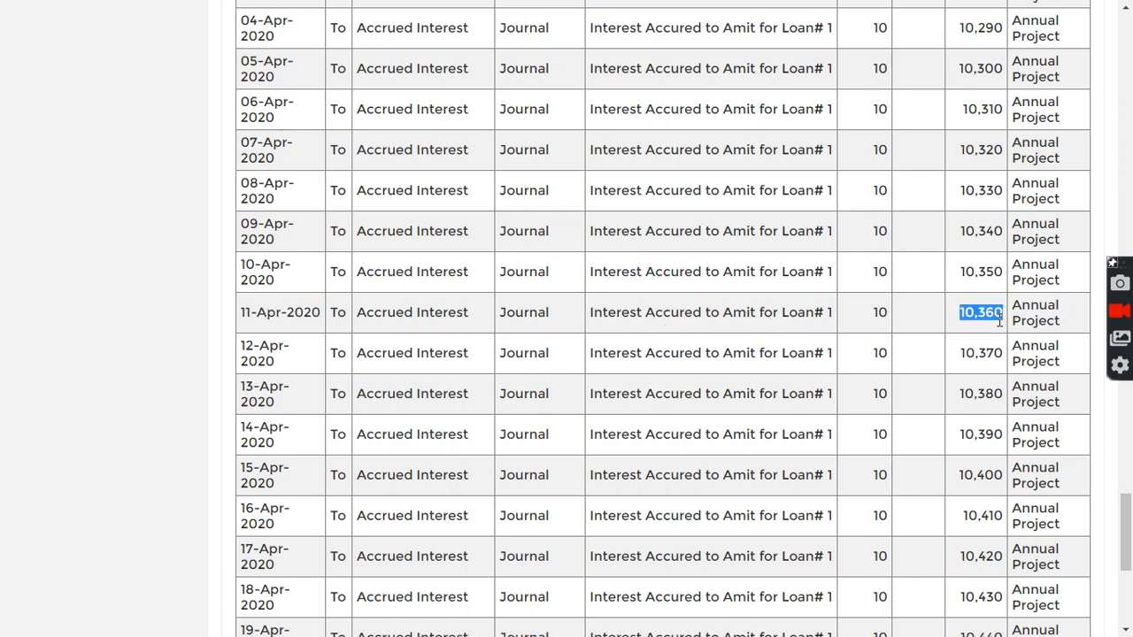
click(982, 321)
drag(959, 317, 1005, 315)
click(989, 333)
scroll(613, 153, up, 20)
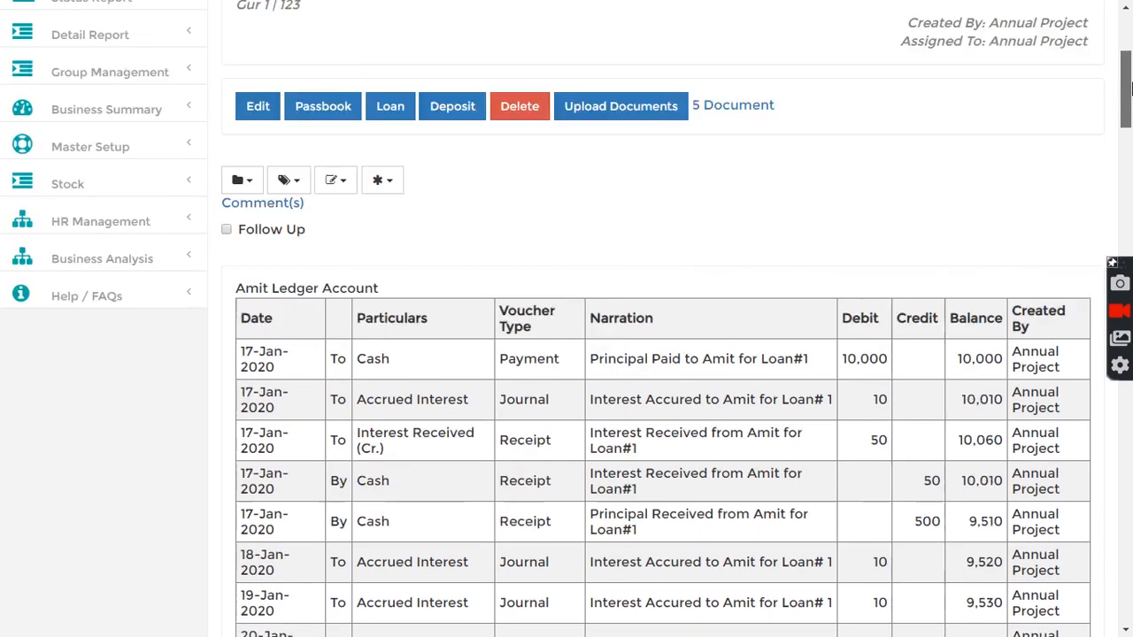
- Search for the customer by name and open a new loan entry for them
click(332, 36)
text(ami)
click(486, 112)
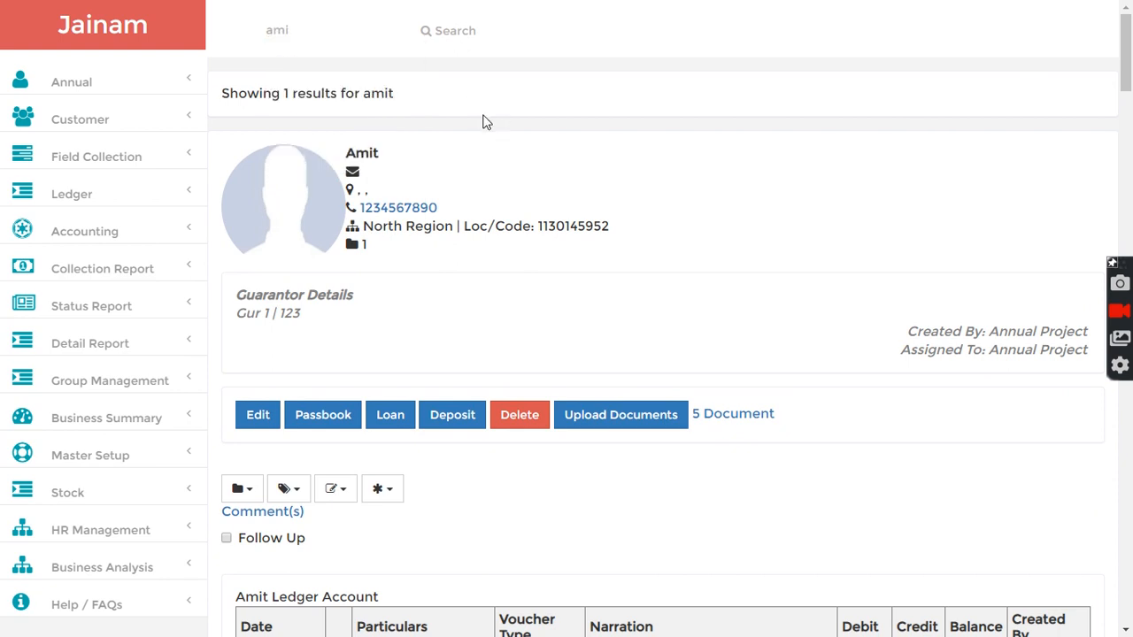
click(390, 415)
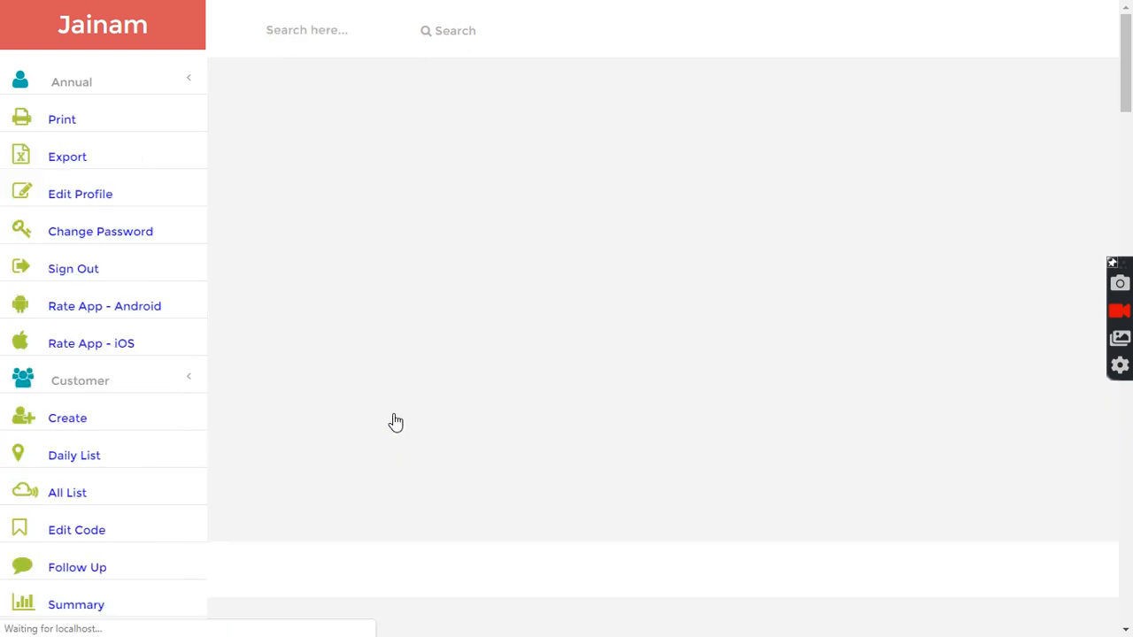
- Enter a loan amount of 10000, a 3% monthly interest rate and a term of 100 days
scroll(522, 195, down, 2)
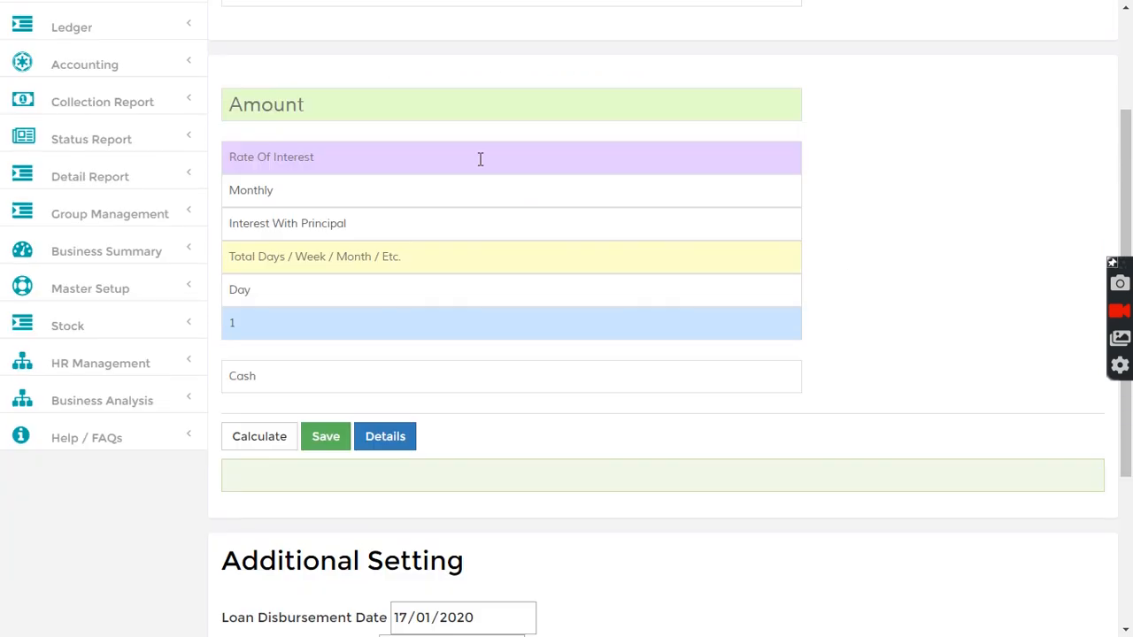
scroll(926, 215, up, 2)
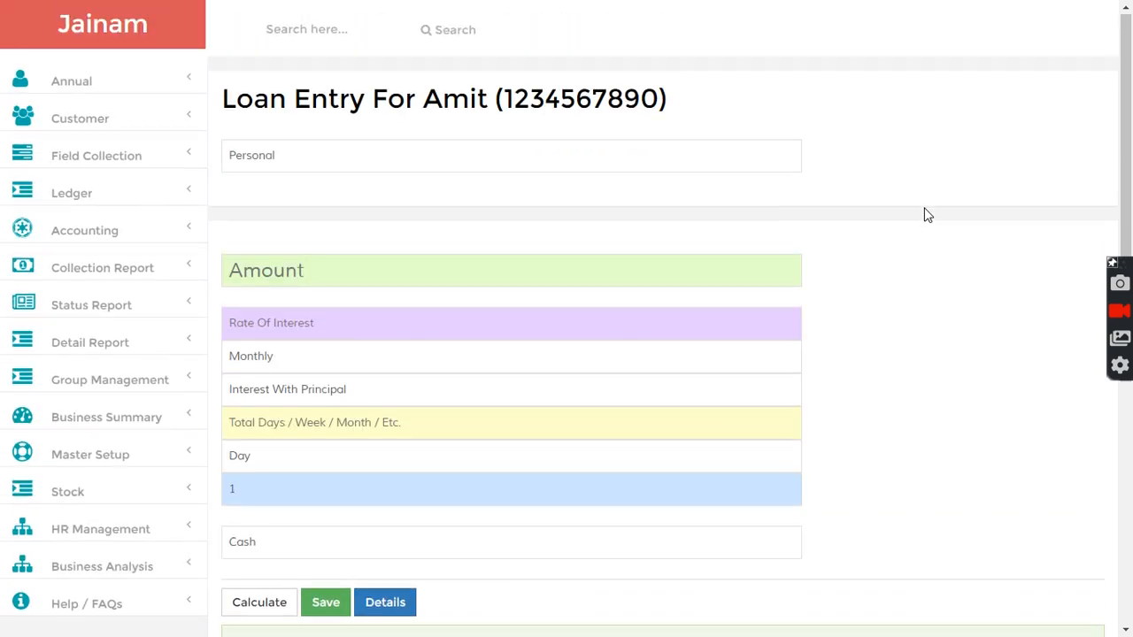
click(369, 273)
text(10)
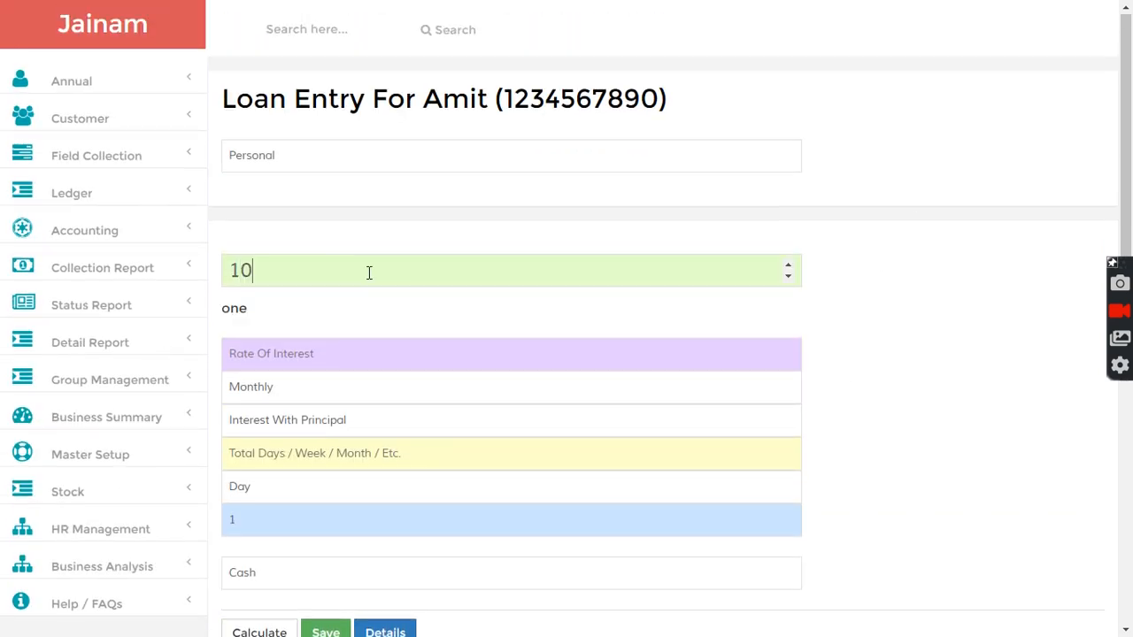
text(000)
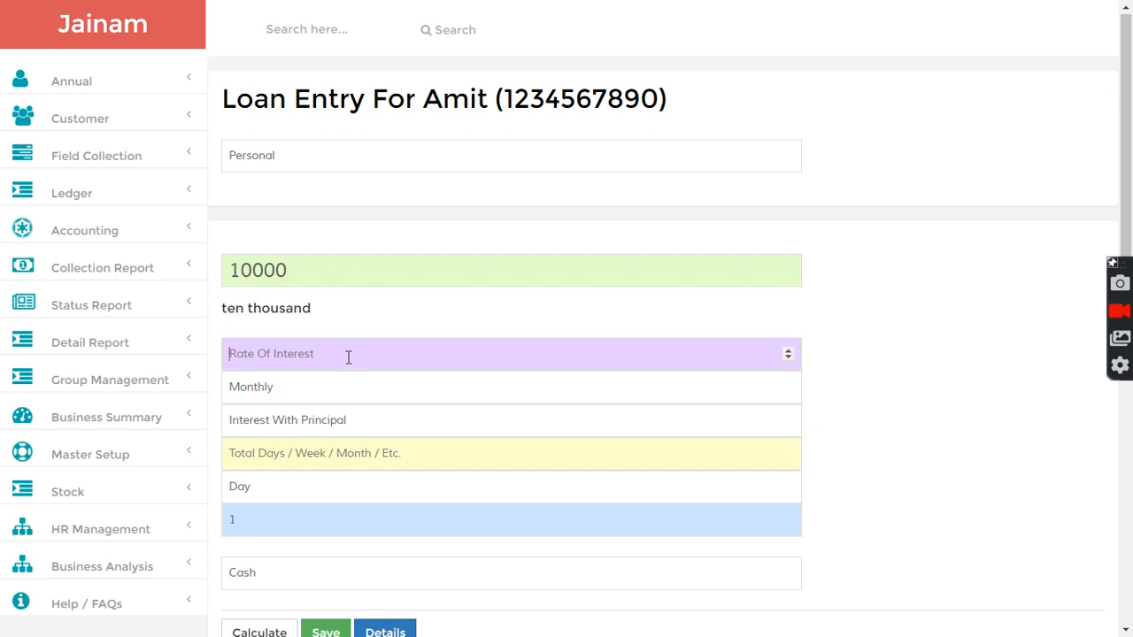
text(3)
click(284, 458)
text(100)
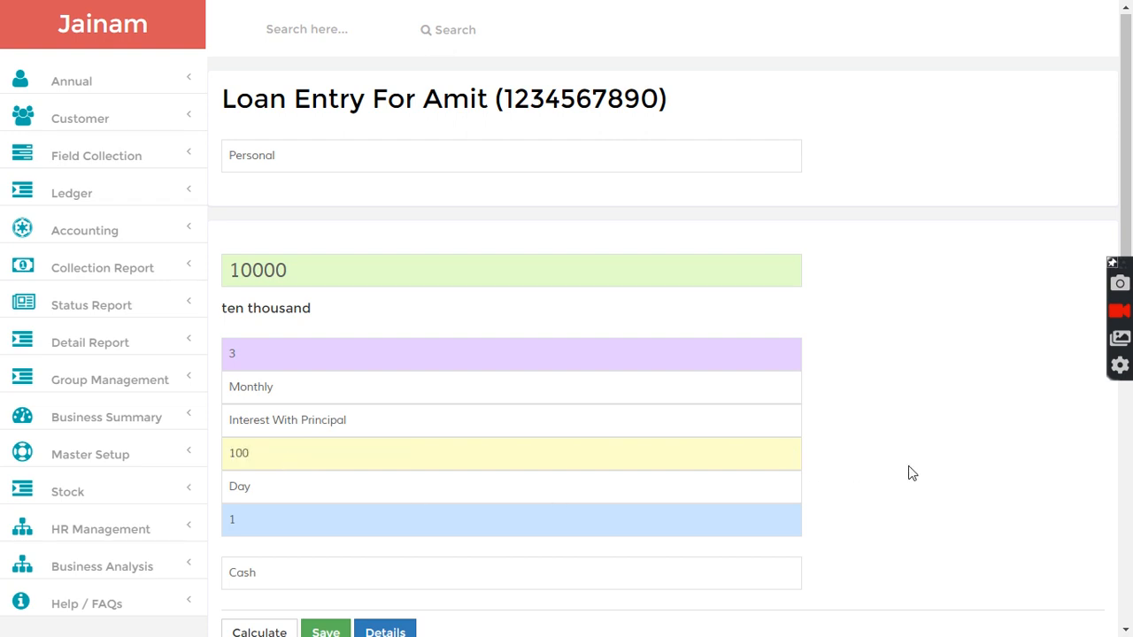
- Calculate and save the loan with an installment interval of 5 days
scroll(395, 416, down, 2)
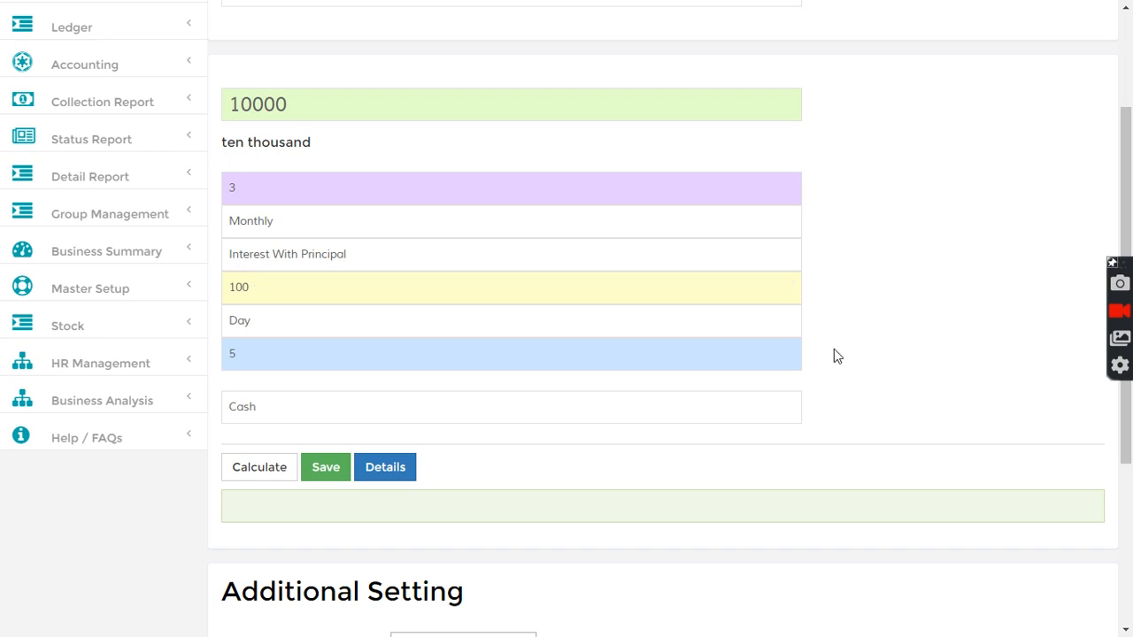
scroll(837, 355, down, 3)
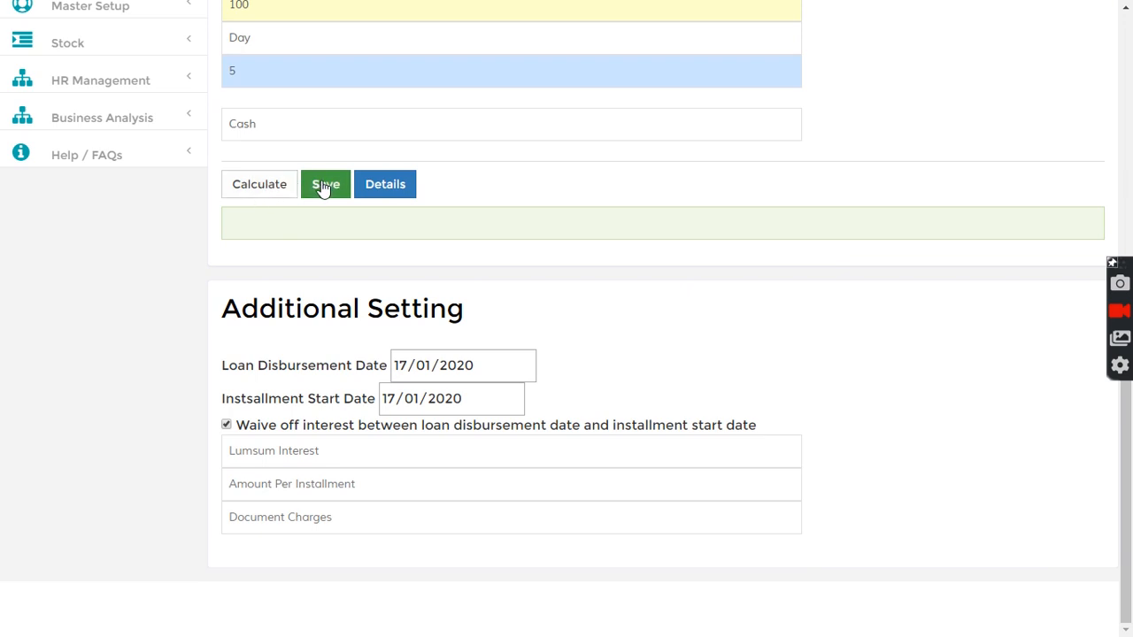
click(260, 188)
drag(377, 223, 400, 224)
click(325, 185)
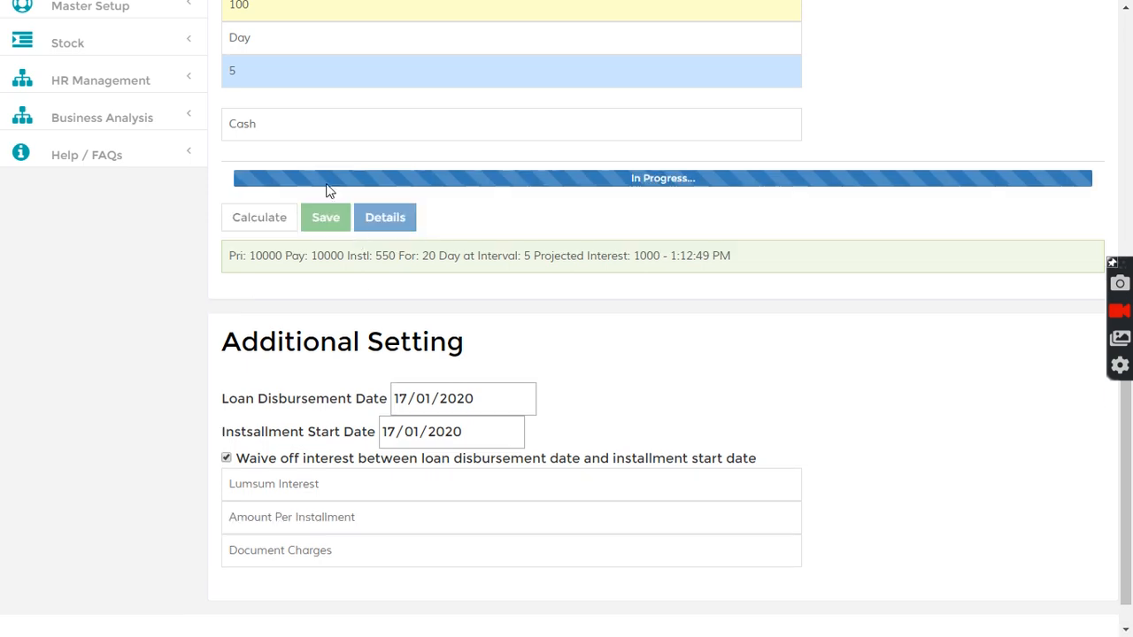
- Search for loan 2 to open its record
drag(267, 224, 288, 224)
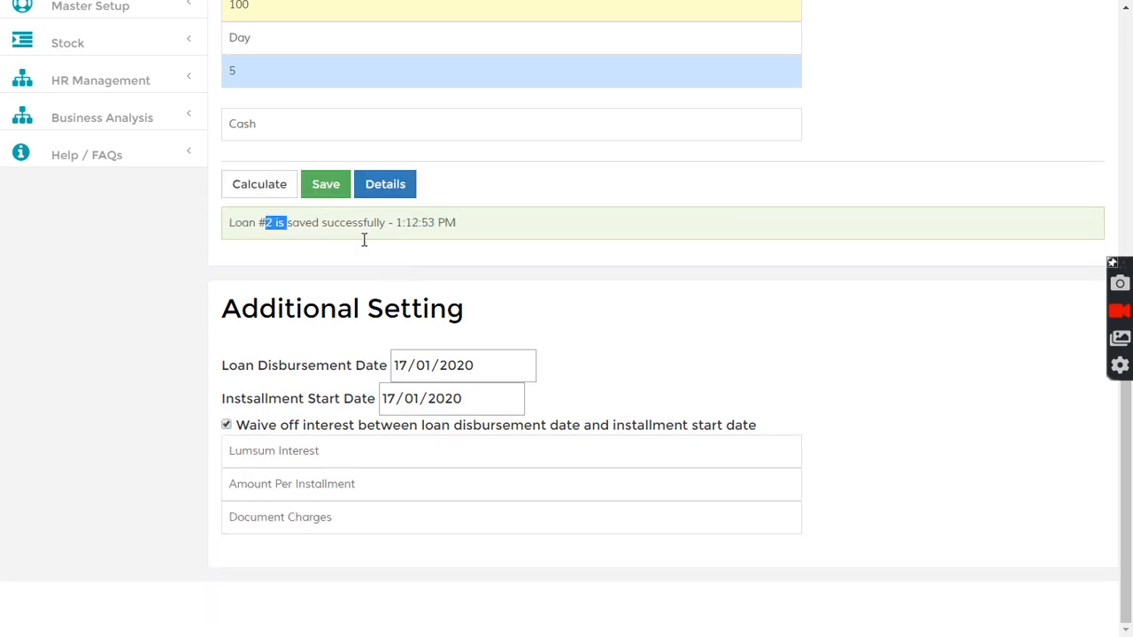
scroll(376, 246, up, 5)
click(314, 30)
text(2)
click(443, 35)
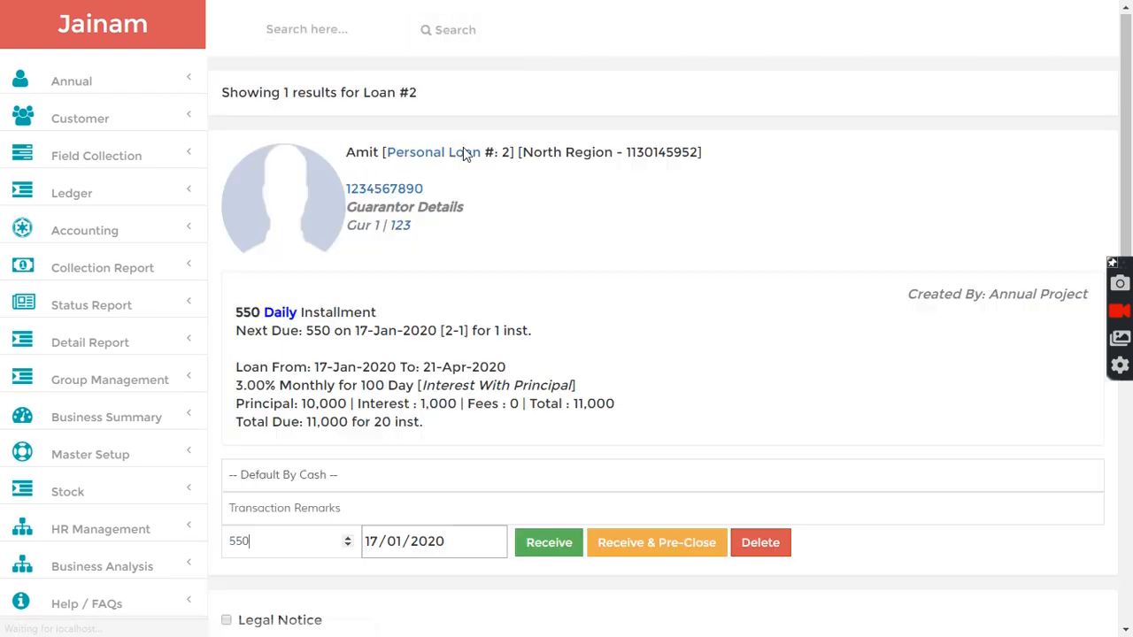
- Expand the loan's Installment Tracker and review its installment schedule
scroll(469, 317, down, 6)
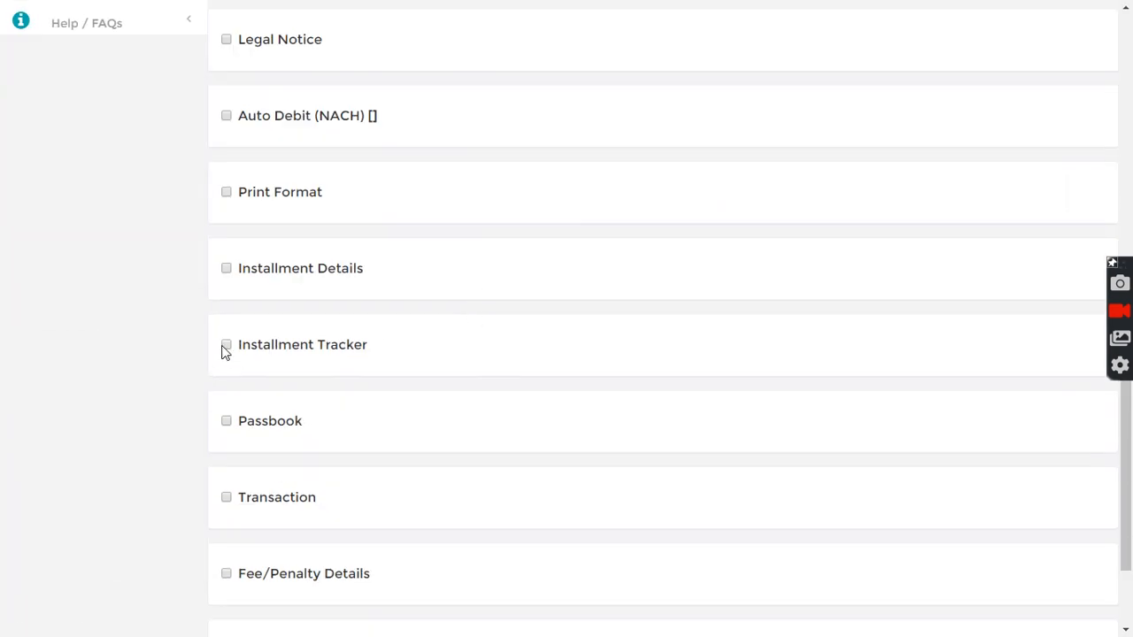
click(225, 347)
scroll(354, 386, down, 3)
scroll(354, 381, down, 5)
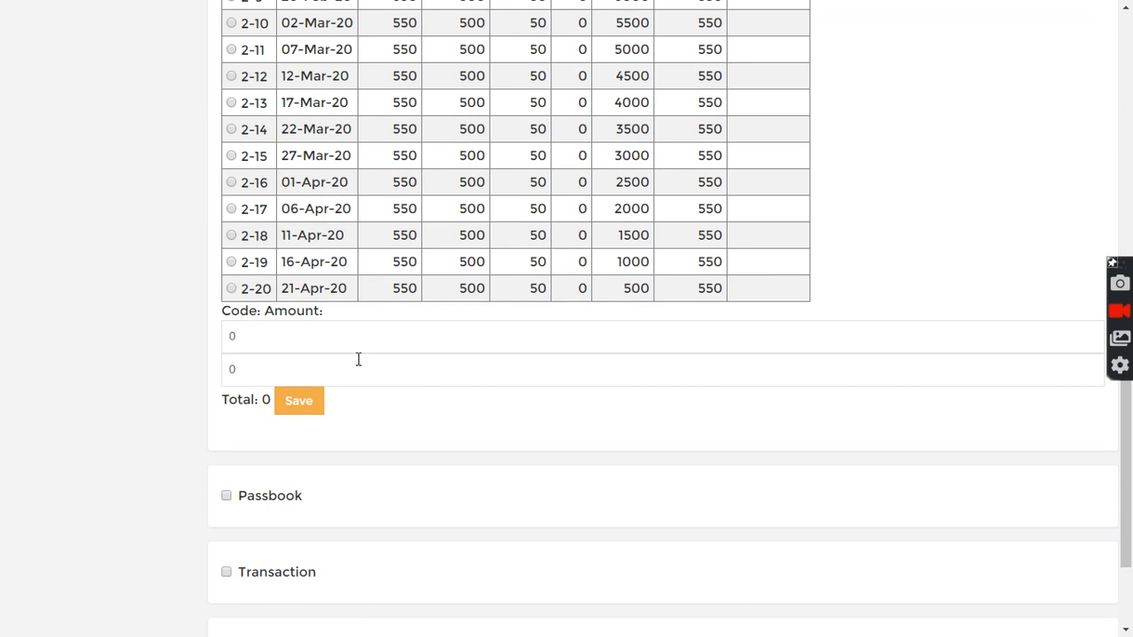
drag(248, 288, 333, 288)
scroll(355, 292, up, 5)
double_click(407, 199)
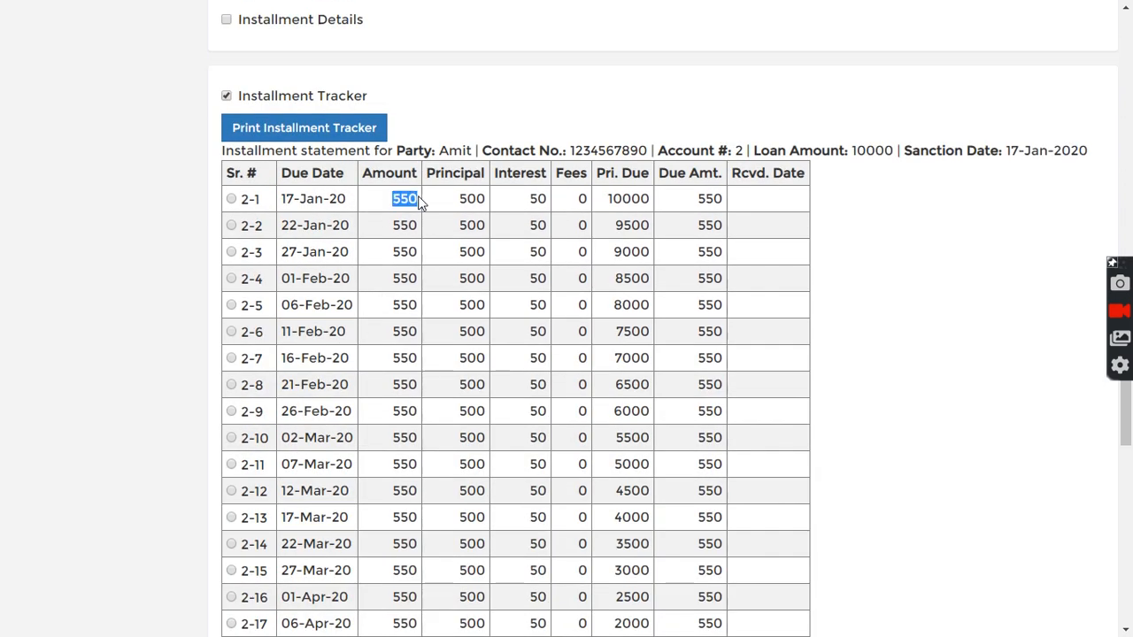
double_click(468, 198)
click(478, 345)
- Receive a cash payment of 1000 dated 17/01/2020 against the loan
scroll(481, 303, up, 7)
click(262, 298)
drag(308, 296, 203, 293)
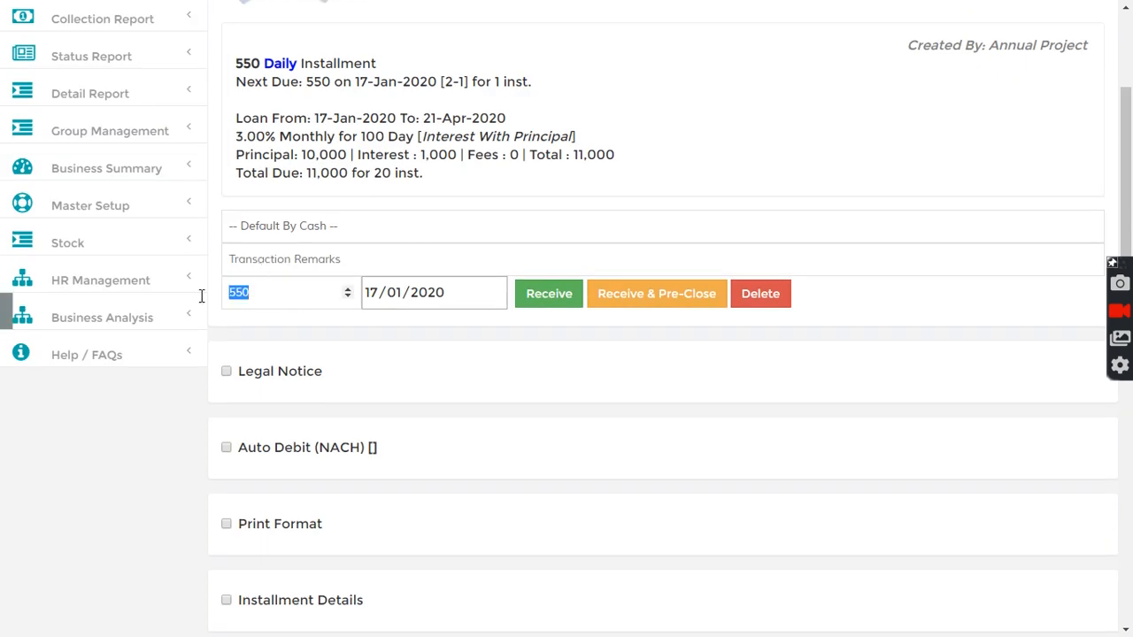
text(1000)
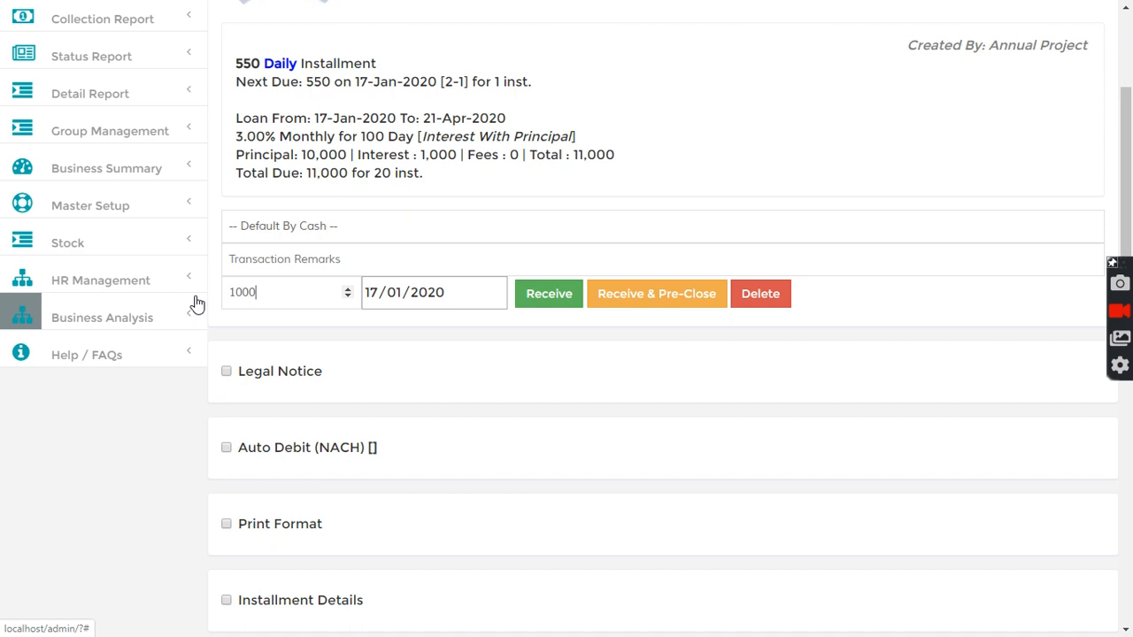
scroll(430, 450, down, 4)
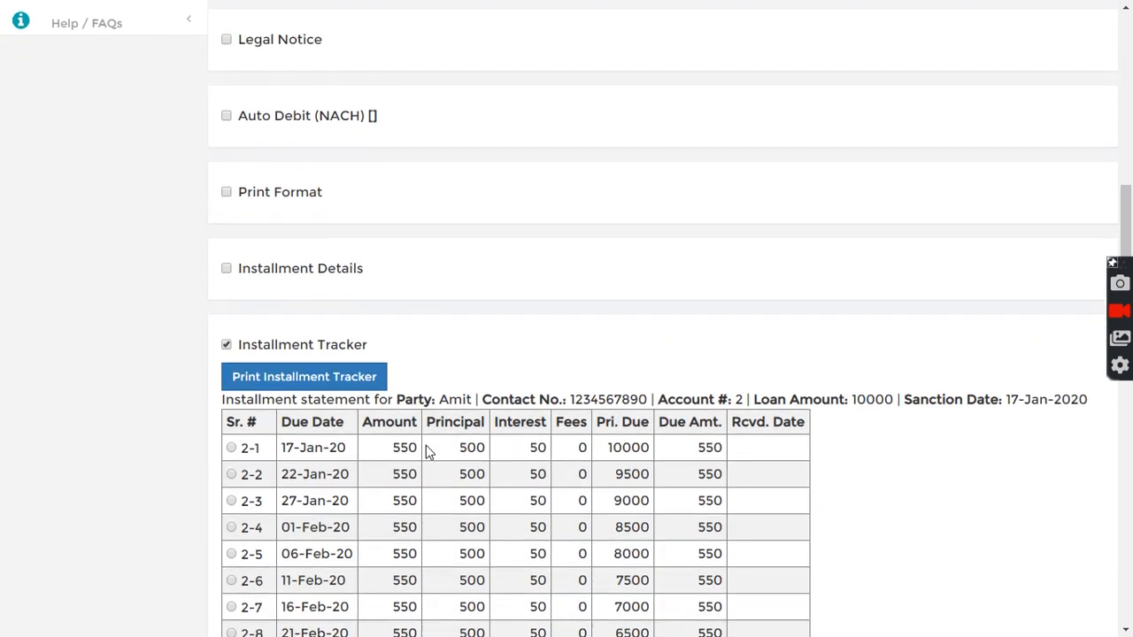
scroll(425, 448, up, 3)
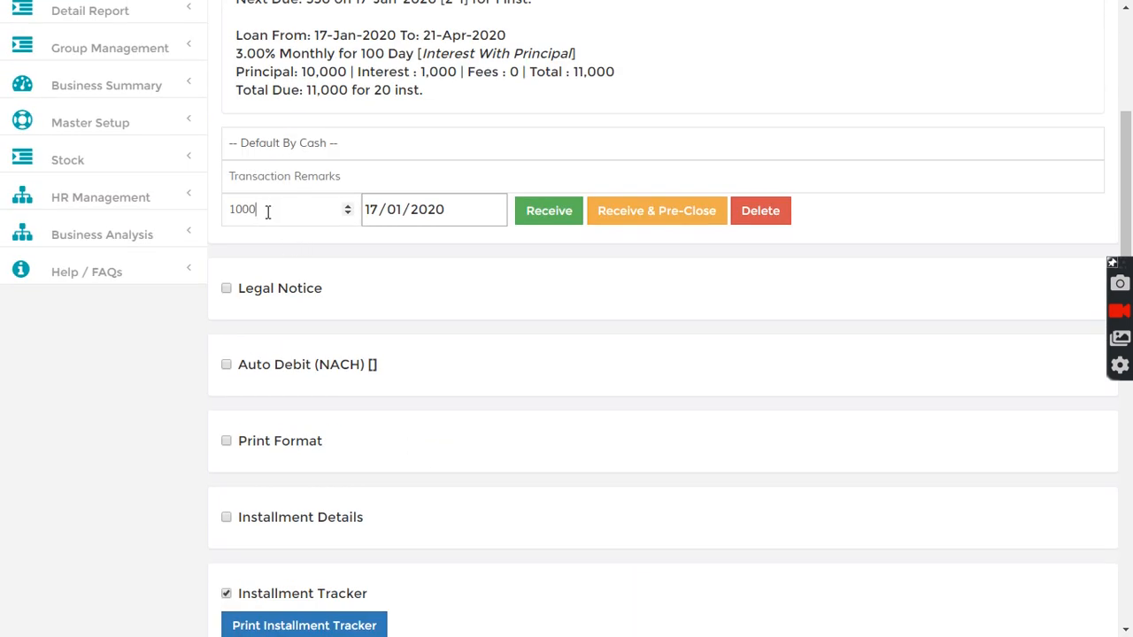
click(556, 214)
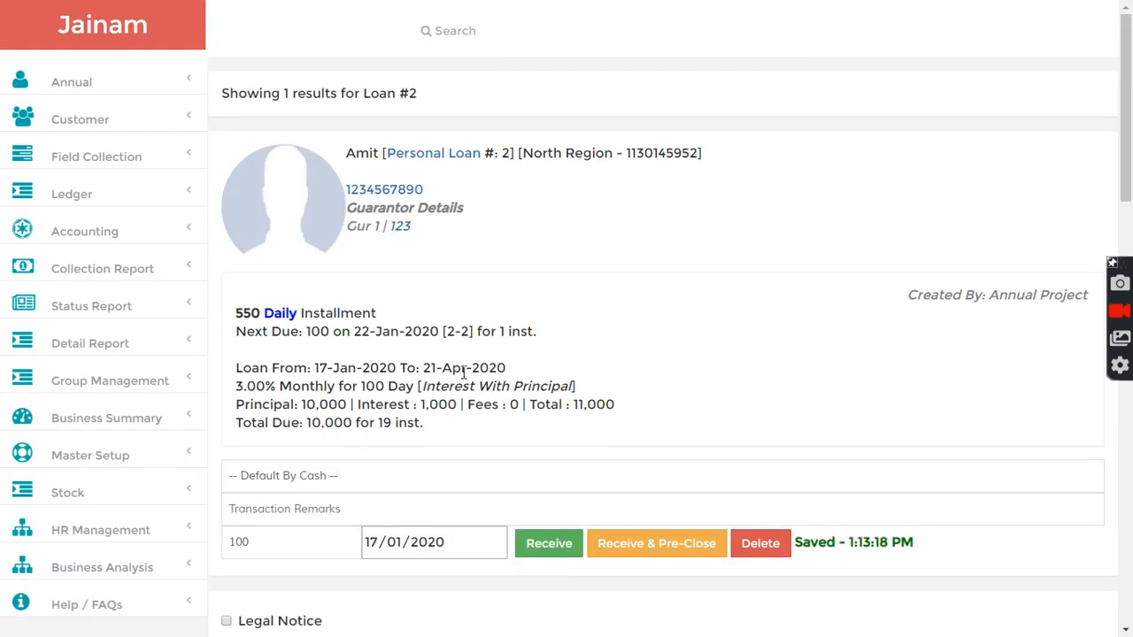
- Examine the updated loan summary and Installment Tracker rows
scroll(440, 374, down, 5)
click(228, 429)
click(238, 434)
scroll(438, 451, down, 3)
drag(376, 297, 671, 288)
click(536, 305)
drag(394, 309, 678, 326)
click(703, 309)
double_click(711, 309)
click(633, 314)
scroll(633, 314, up, 6)
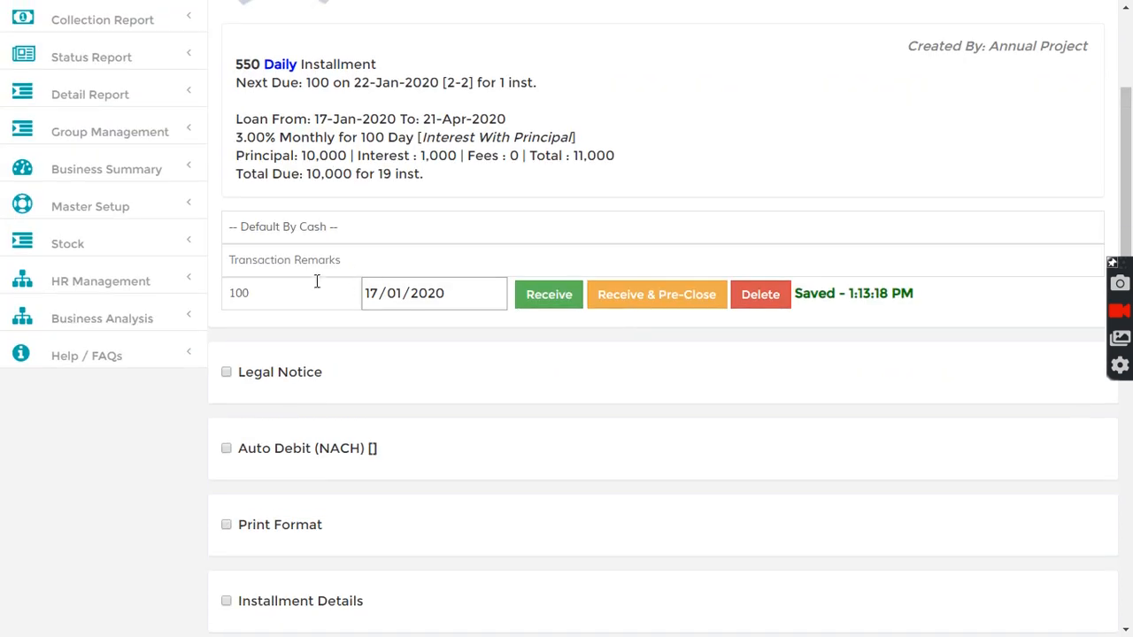
- Receive the next due payment of 100 and reopen the Installment Tracker to check the paid rows
click(544, 296)
scroll(246, 403, down, 4)
scroll(245, 404, down, 3)
click(240, 352)
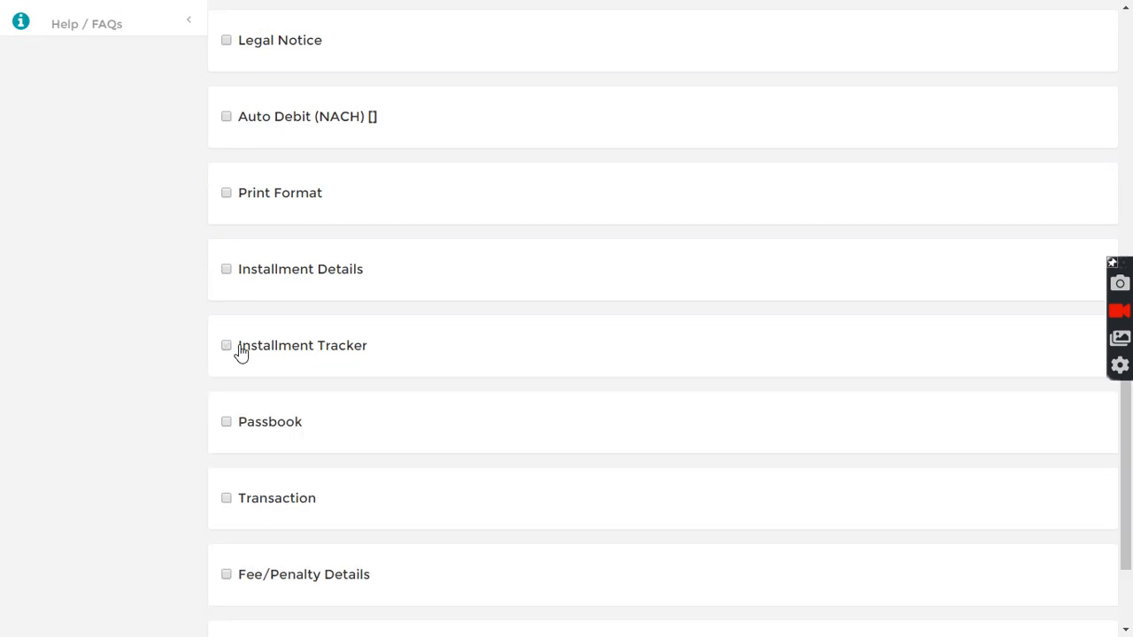
click(241, 350)
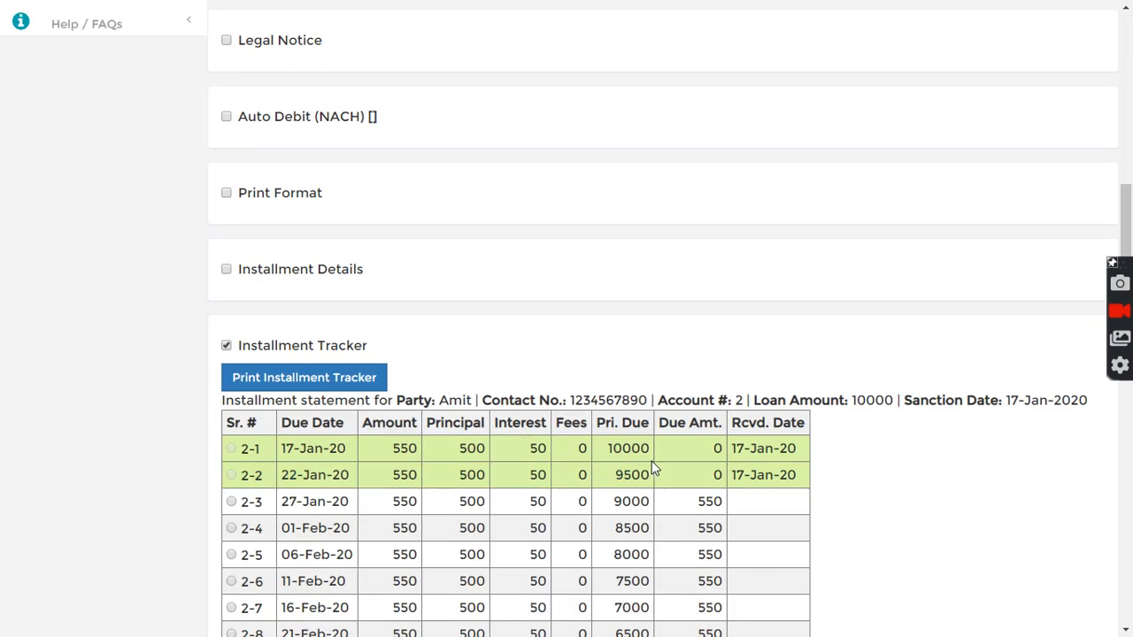
drag(320, 449, 410, 475)
- Expand the loan's Transaction statement and review its received entries
scroll(473, 486, down, 7)
scroll(473, 485, down, 3)
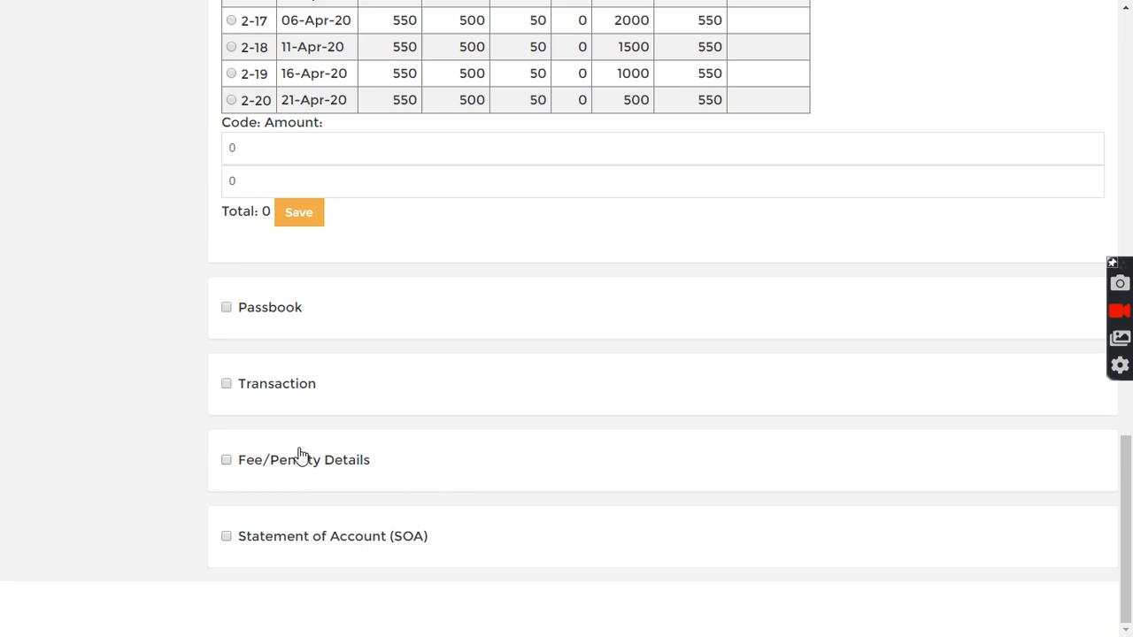
click(225, 383)
scroll(367, 413, down, 3)
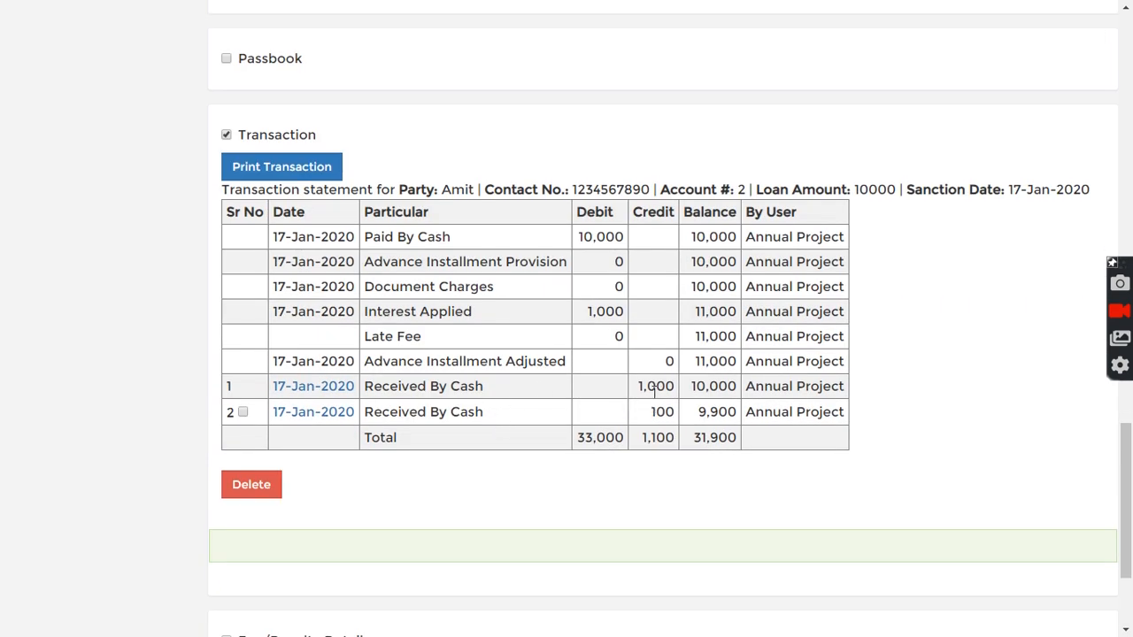
drag(640, 386, 683, 391)
click(646, 414)
scroll(676, 426, up, 10)
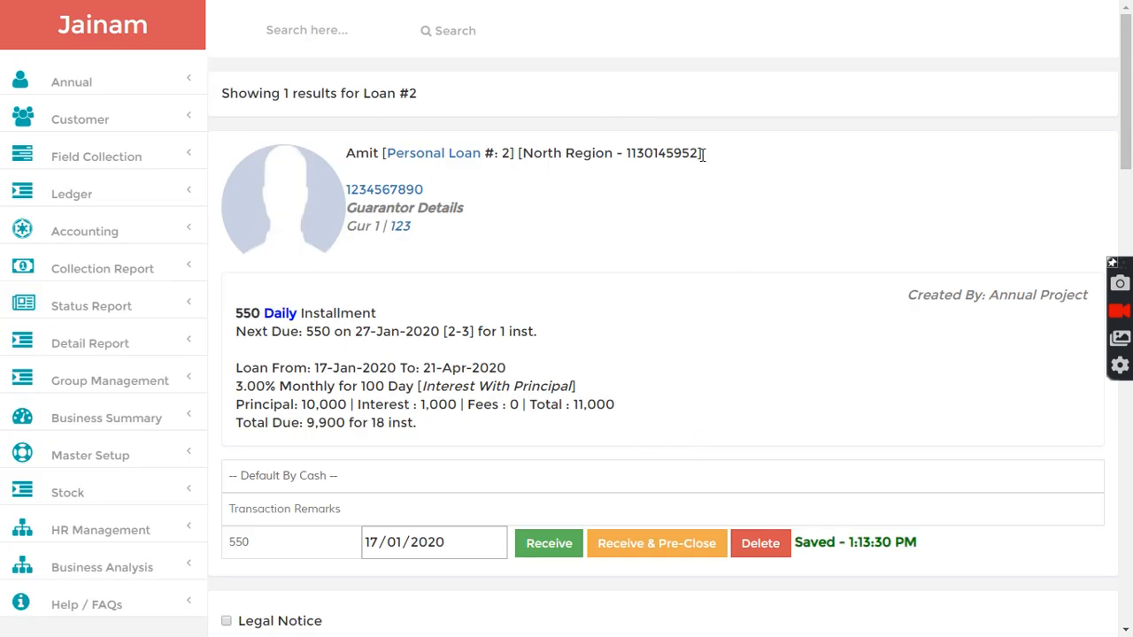
- Search for the customer again and start another new loan entry
click(308, 30)
text(amit)
key(Return)
click(385, 416)
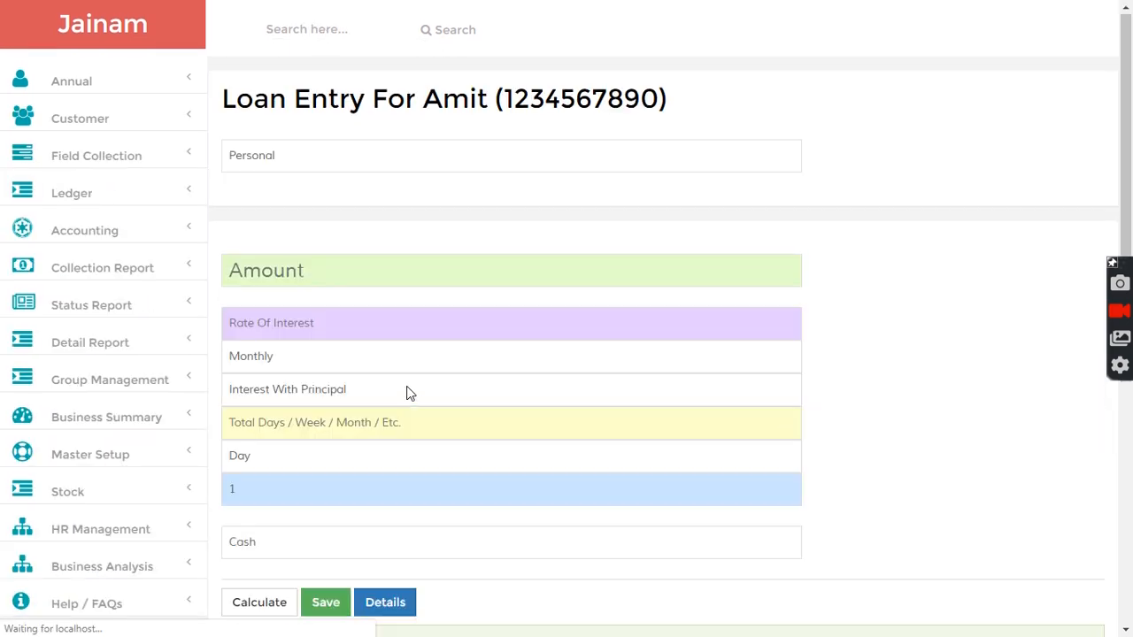
- Create a personal loan of 10000 at 3% monthly for 100 days with a 10-day interval, calculate and save it
click(337, 275)
text(10000)
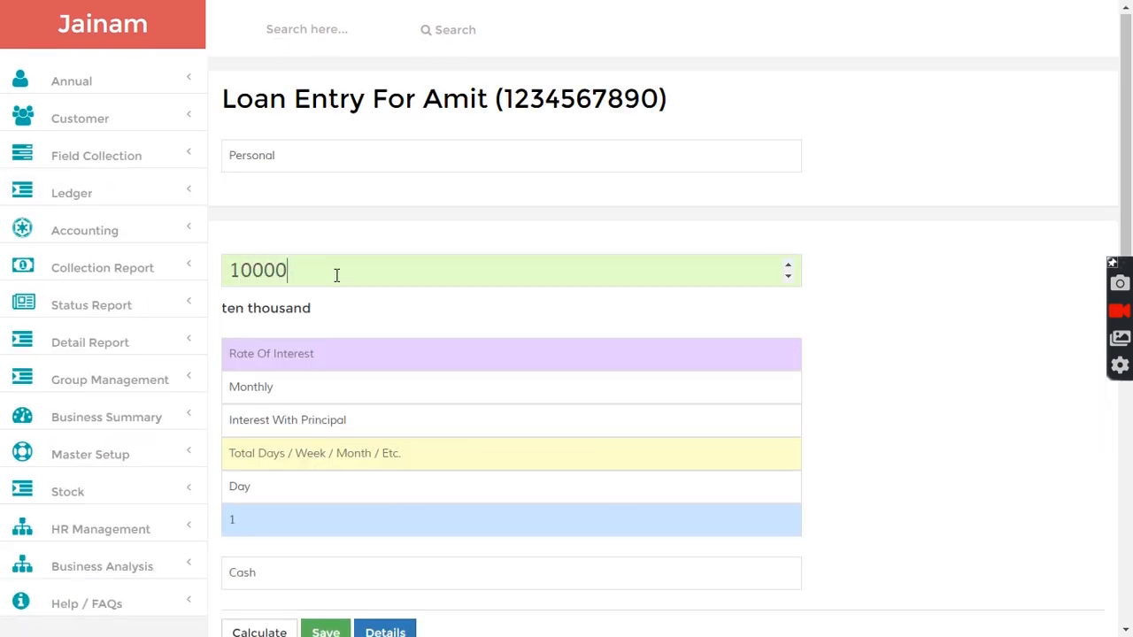
key(Tab)
text(3)
click(311, 457)
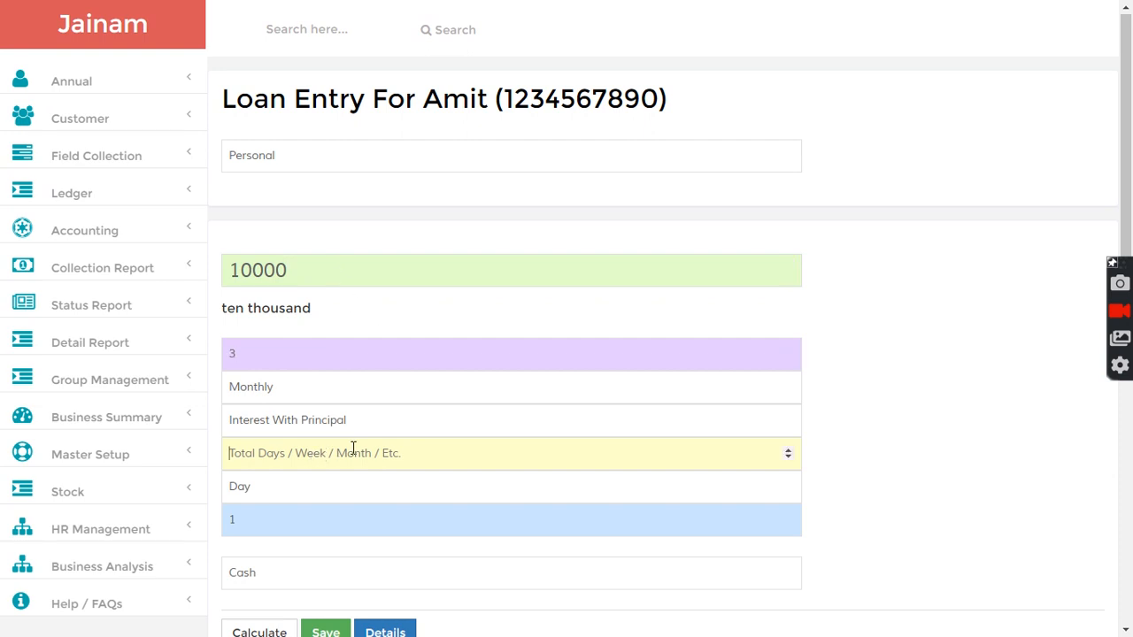
text(100)
scroll(853, 468, down, 2)
click(299, 356)
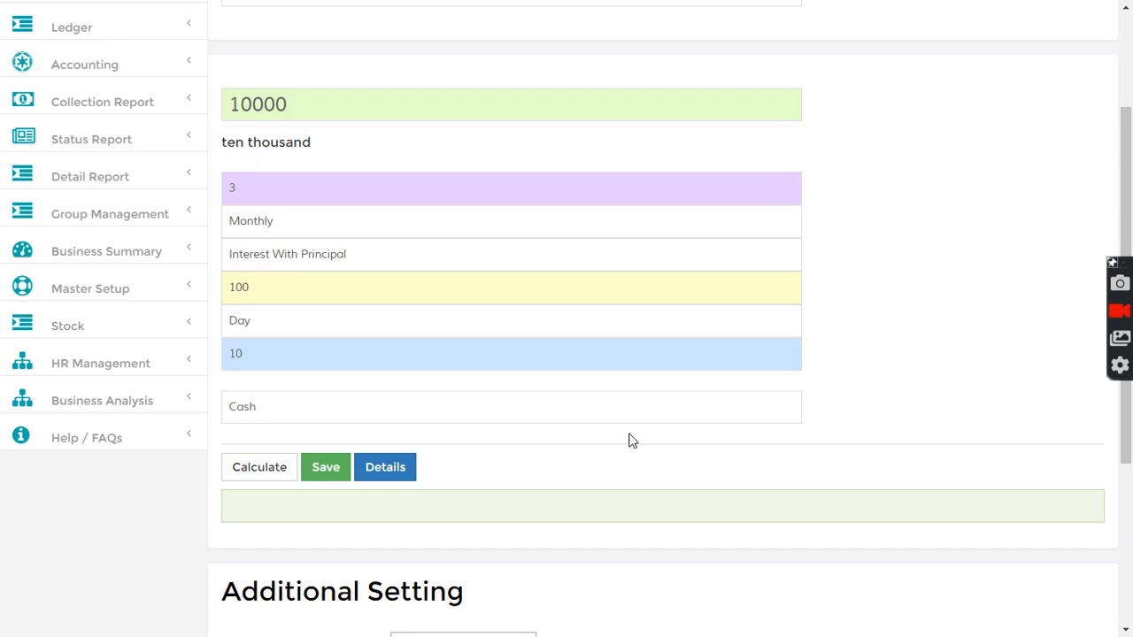
scroll(286, 468, down, 3)
click(265, 228)
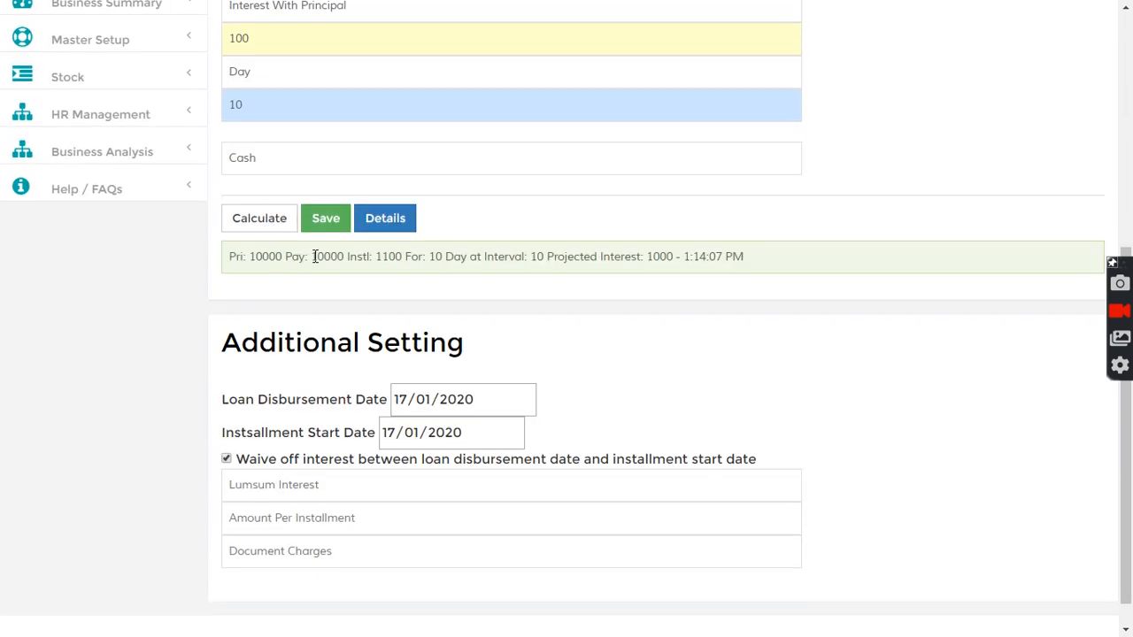
drag(378, 256, 403, 257)
click(336, 256)
click(325, 221)
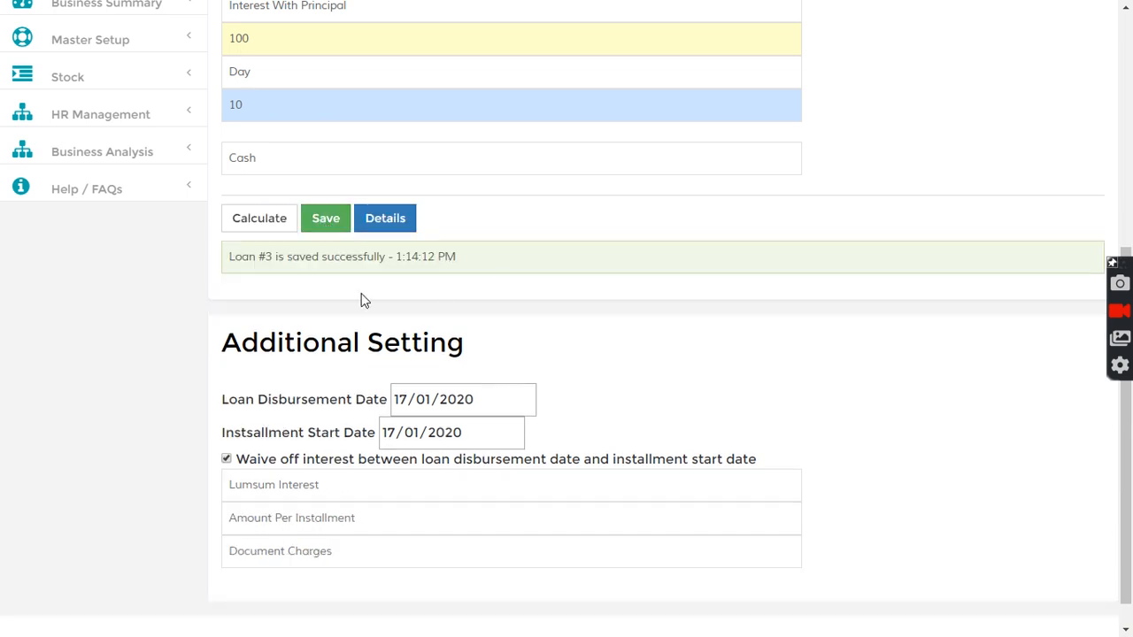
- Search for loan 3 and review its Installment Tracker schedule
drag(242, 257, 319, 257)
scroll(383, 289, up, 5)
click(311, 31)
text(3)
scroll(422, 354, down, 7)
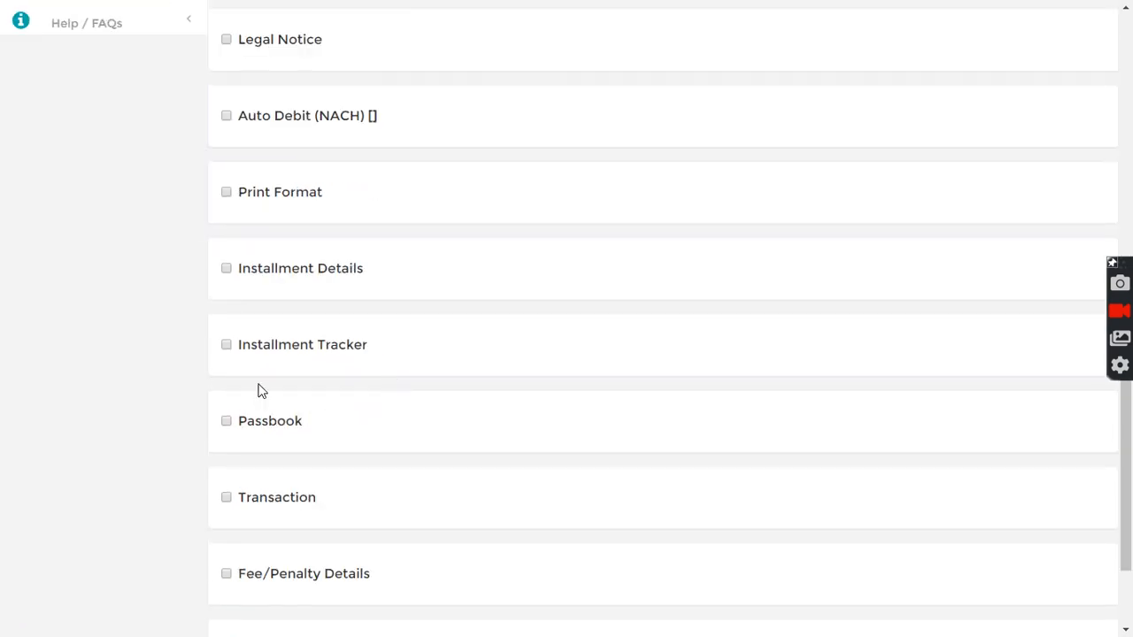
click(226, 345)
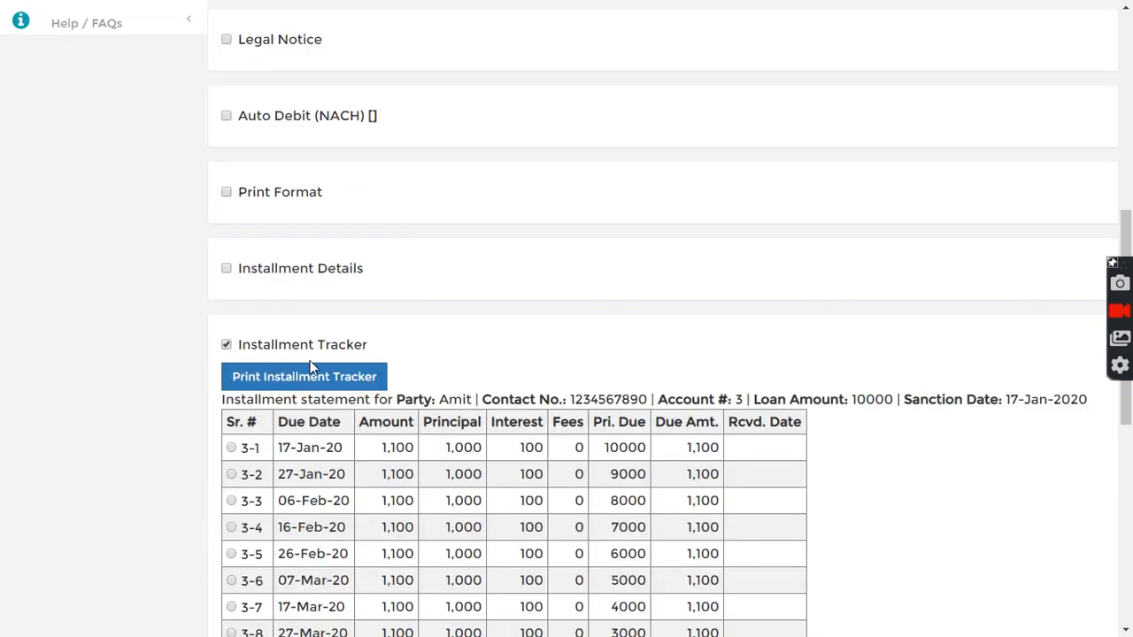
scroll(311, 366, down, 3)
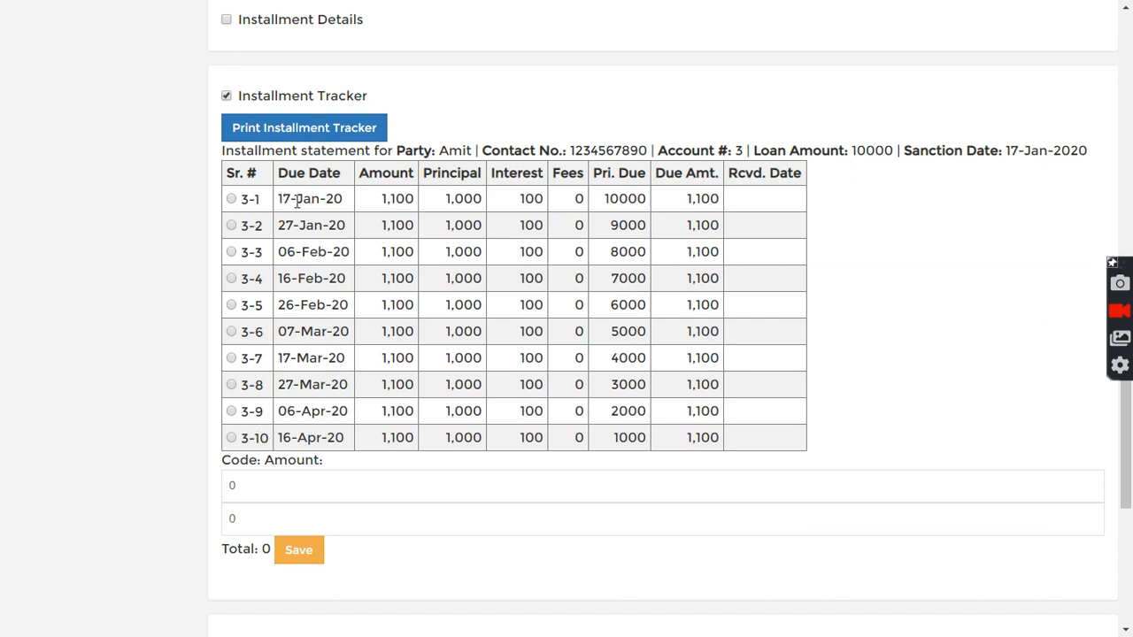
drag(278, 198, 344, 196)
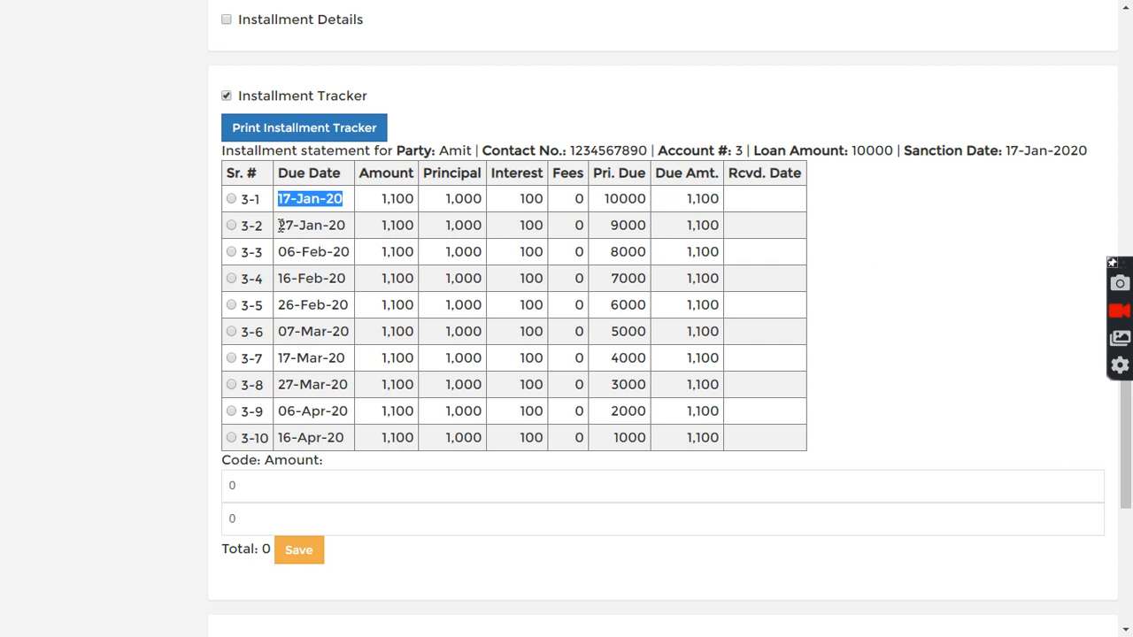
scroll(523, 132, up, 10)
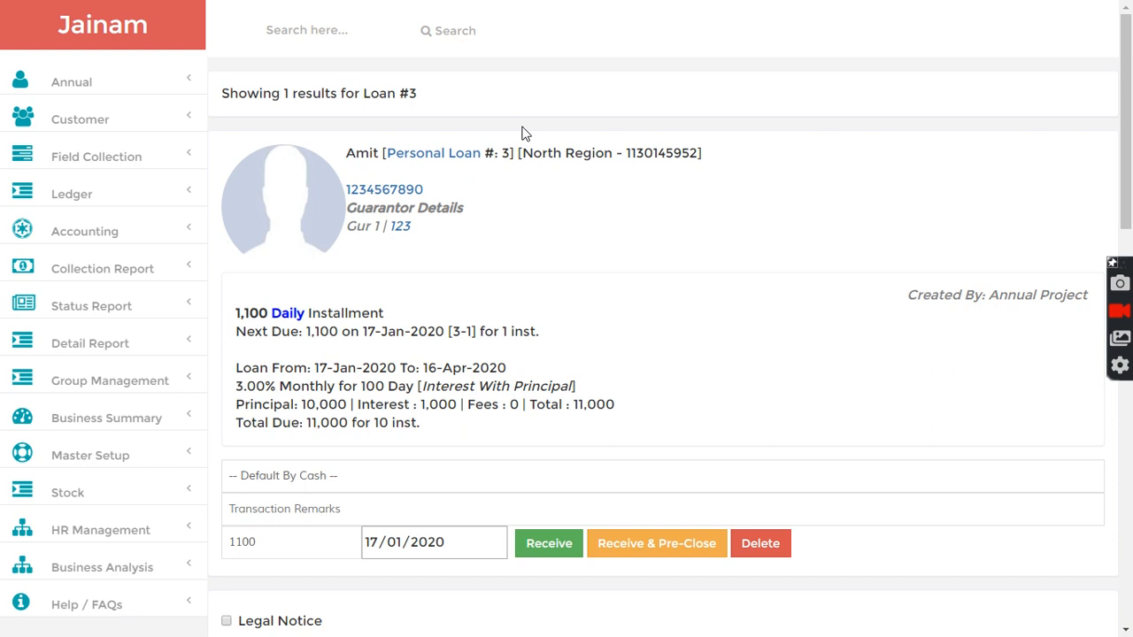
- Search for the customer and start another new loan entry
click(314, 24)
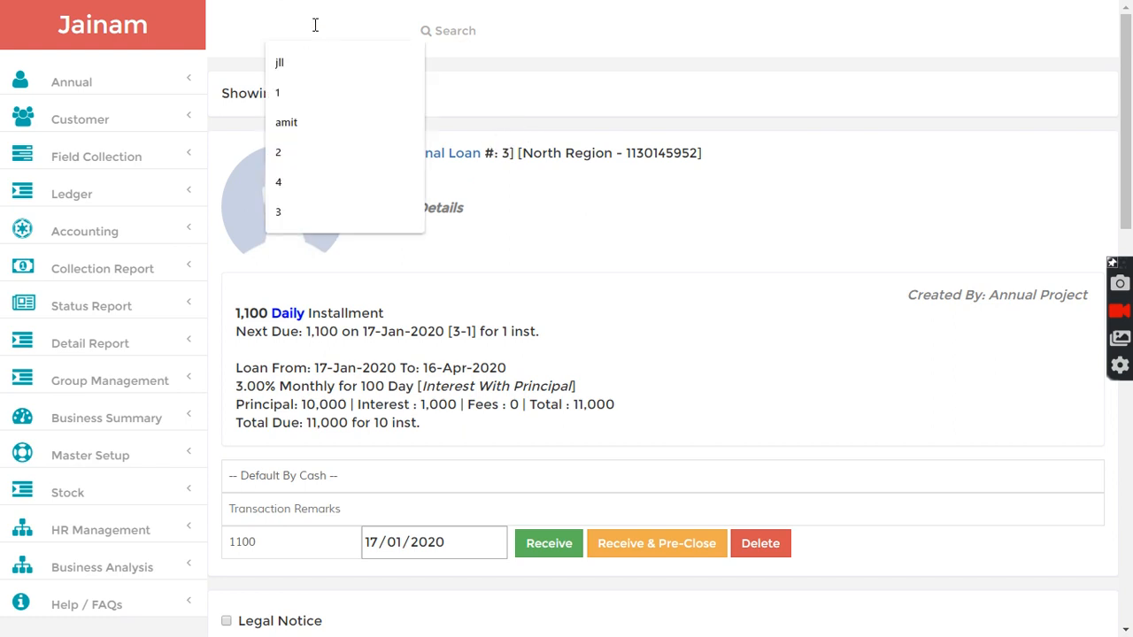
text(amit)
key(Return)
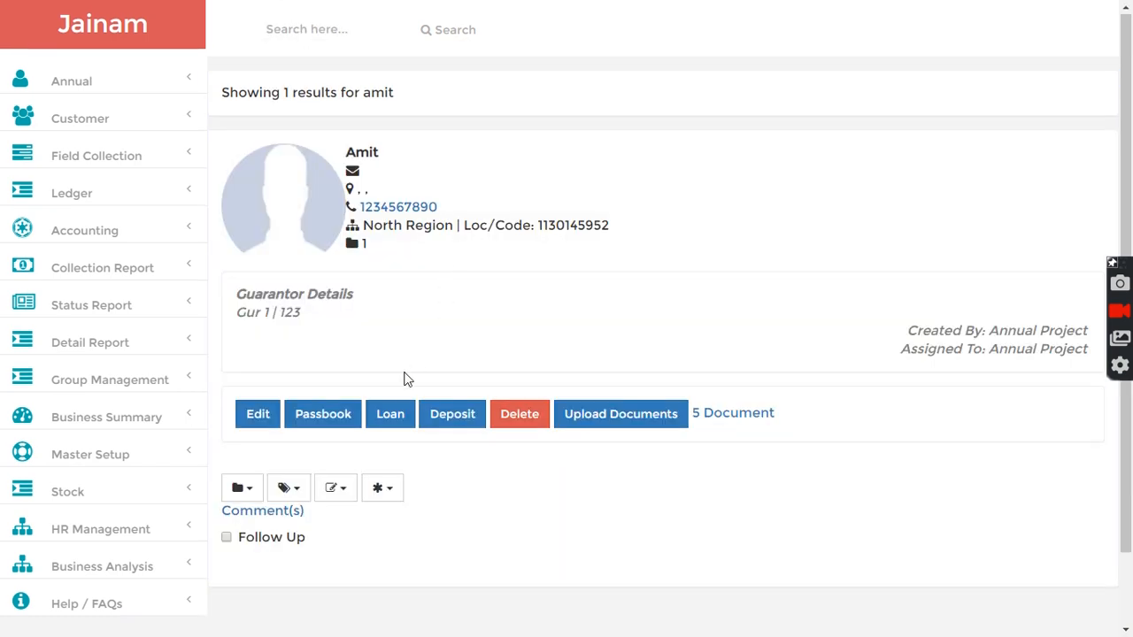
click(389, 420)
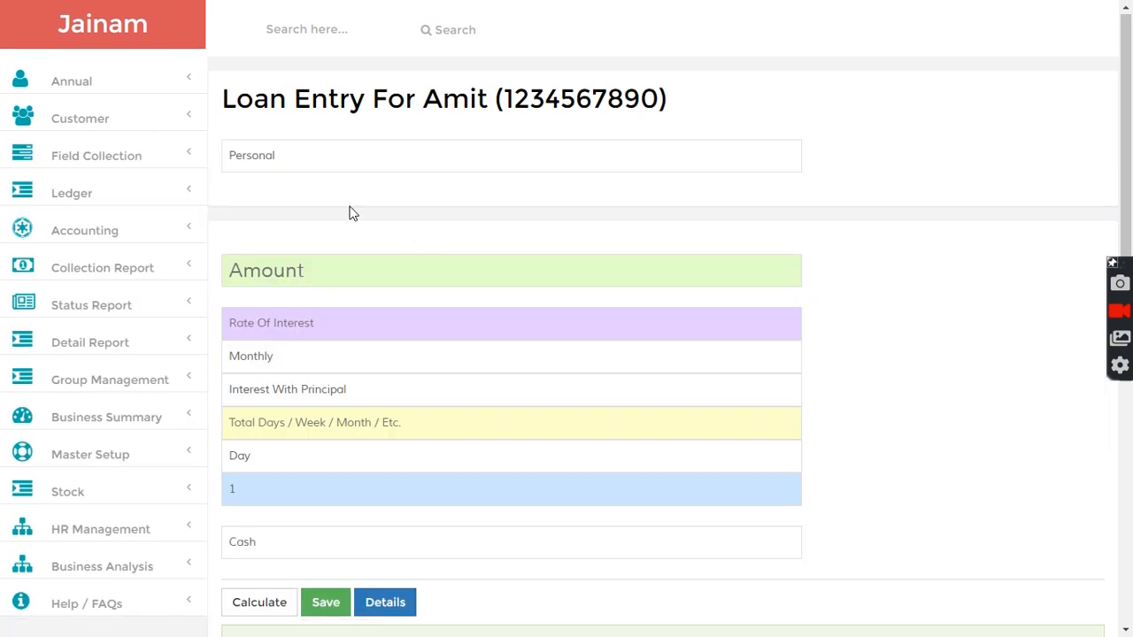
- Create a loan of 10000 at 3% monthly for 150 days with a 15-day interval, calculate and save it
click(316, 269)
text(1000)
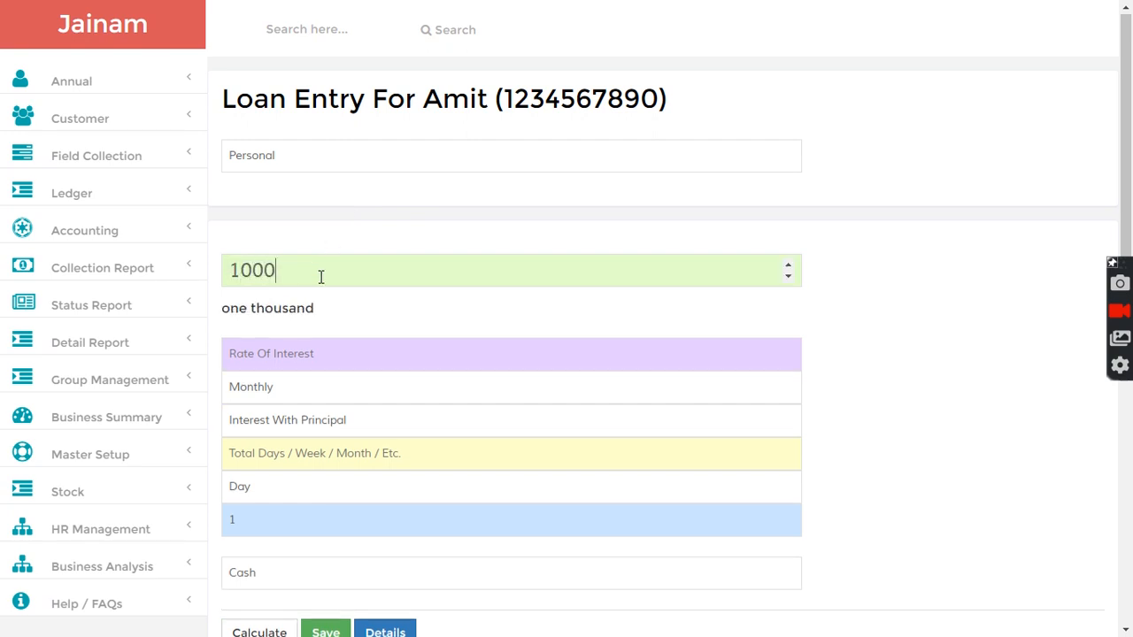
text(0)
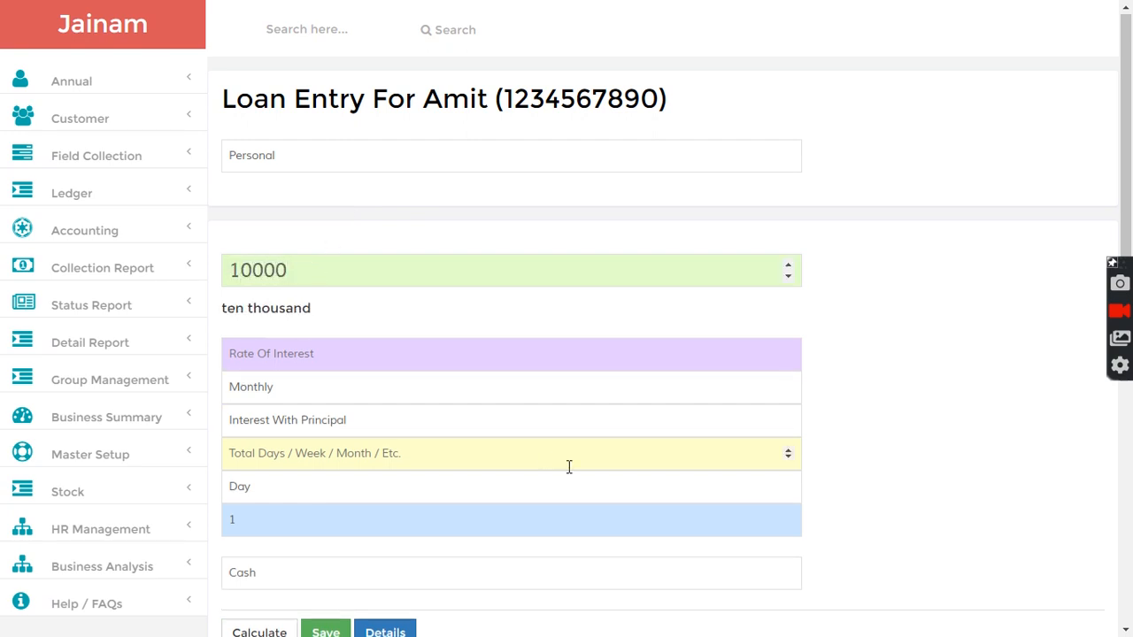
text(3)
scroll(888, 417, down, 2)
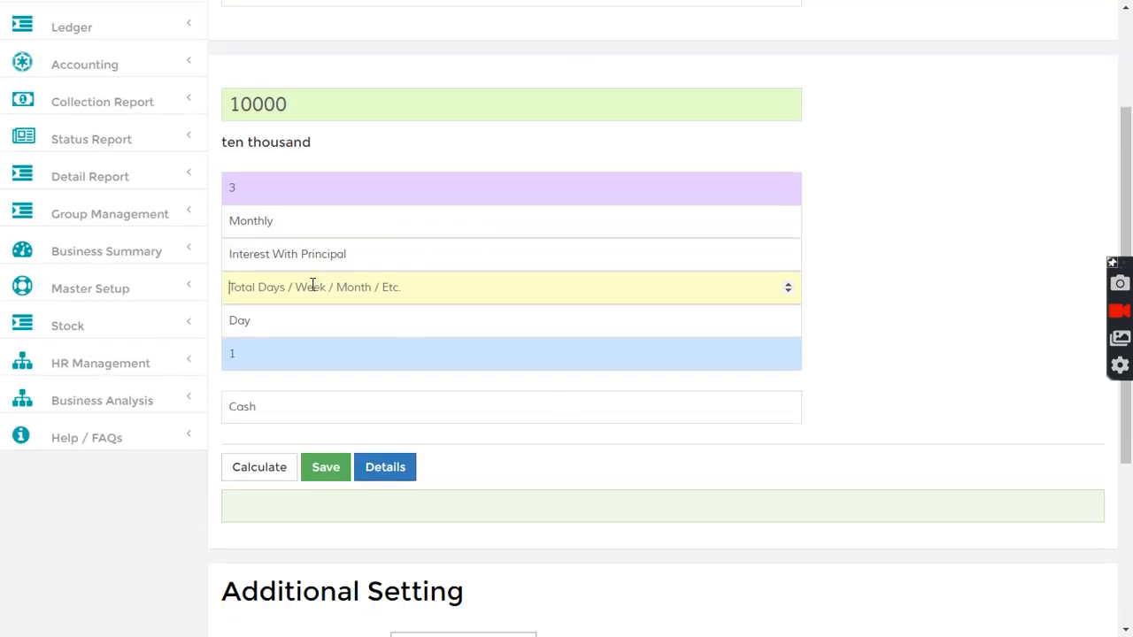
text(150)
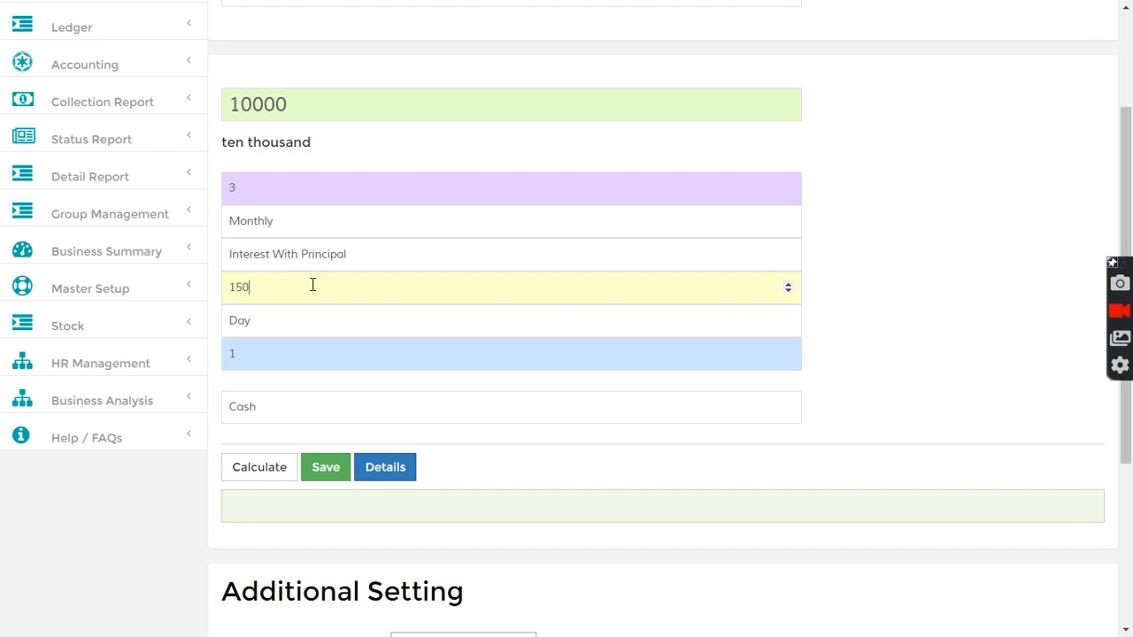
click(298, 347)
click(924, 297)
click(249, 468)
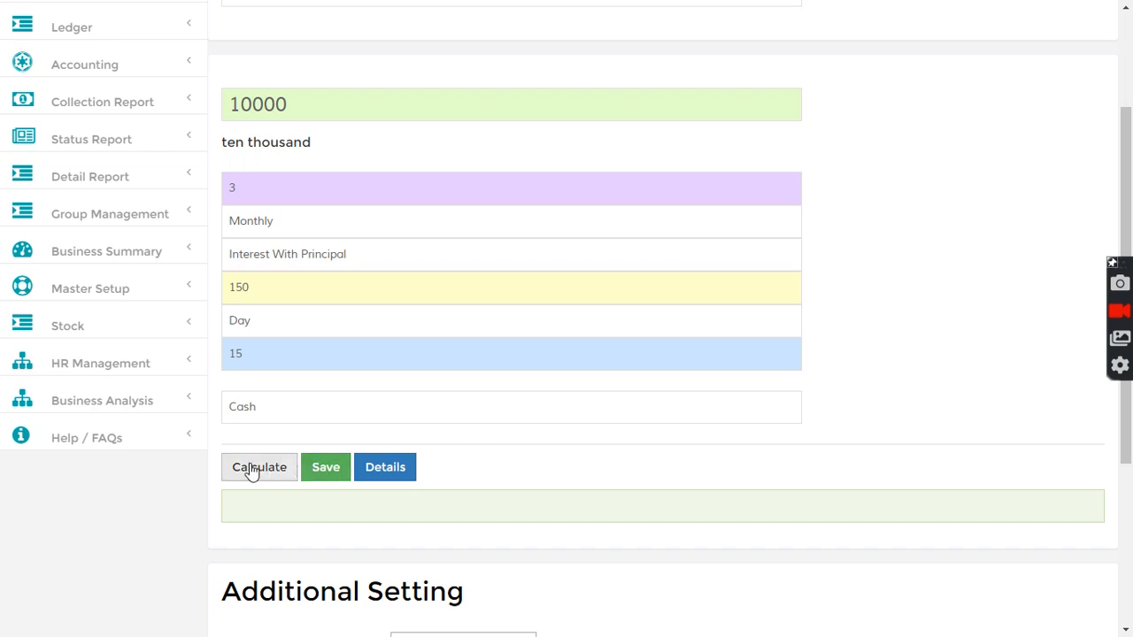
drag(377, 506, 403, 507)
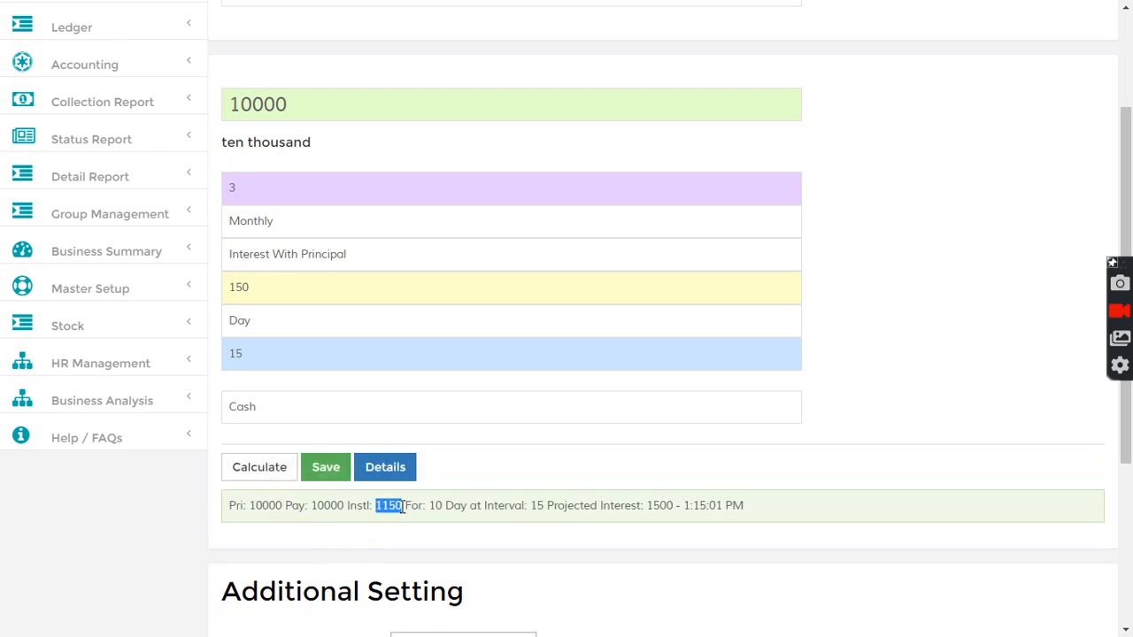
click(321, 472)
click(411, 469)
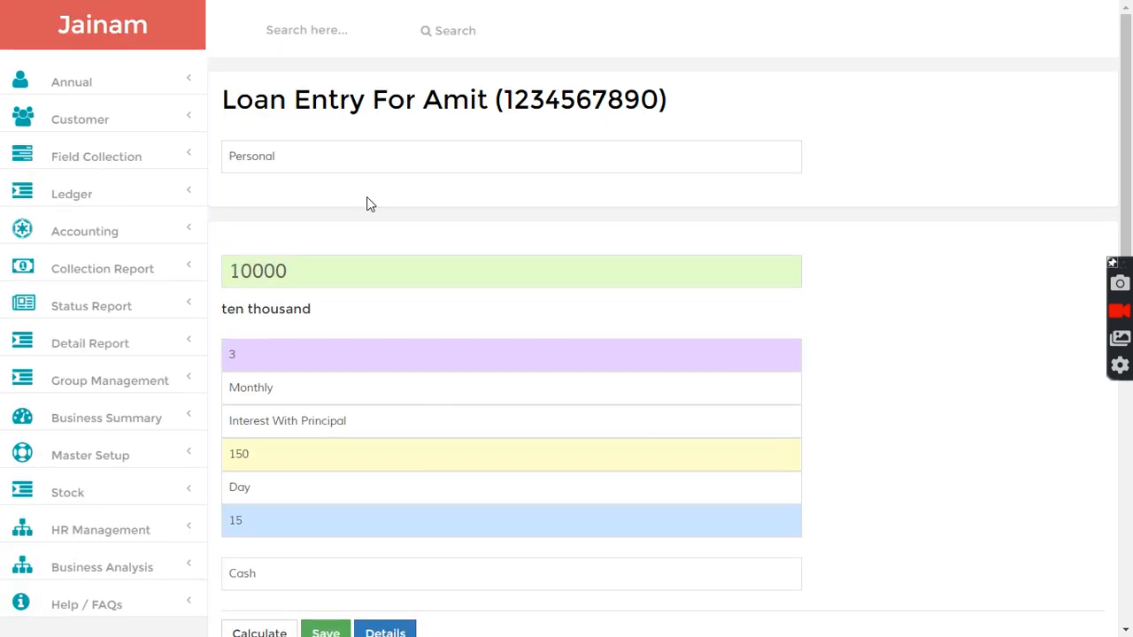
- Search for loan 4 and review its Installment Tracker and loan summary
click(323, 30)
text(4)
key(Return)
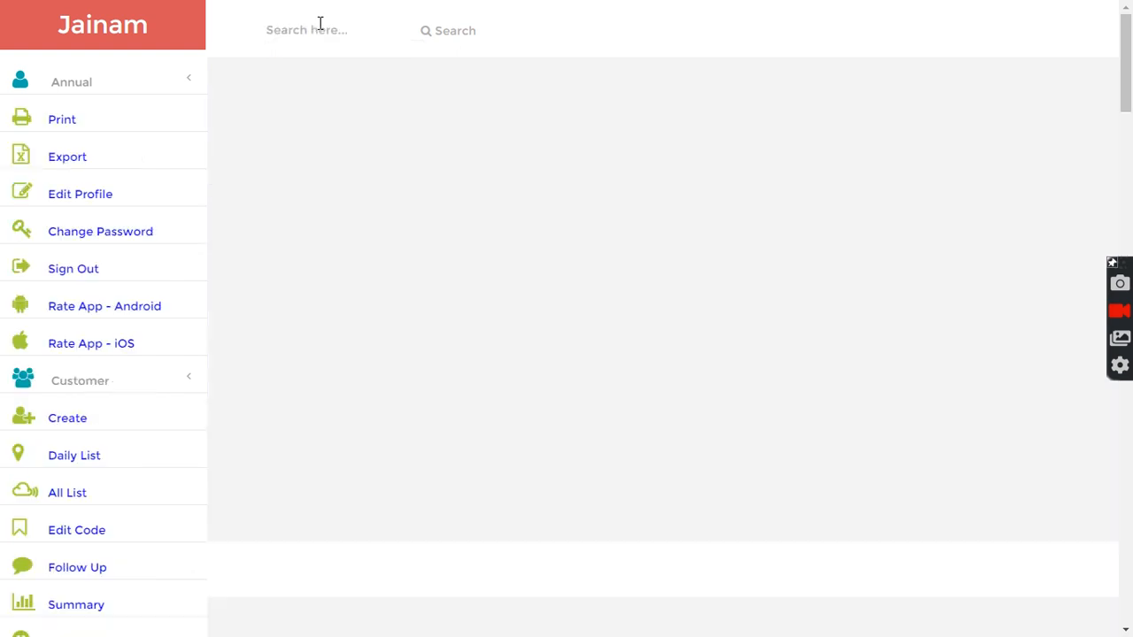
scroll(519, 309, down, 7)
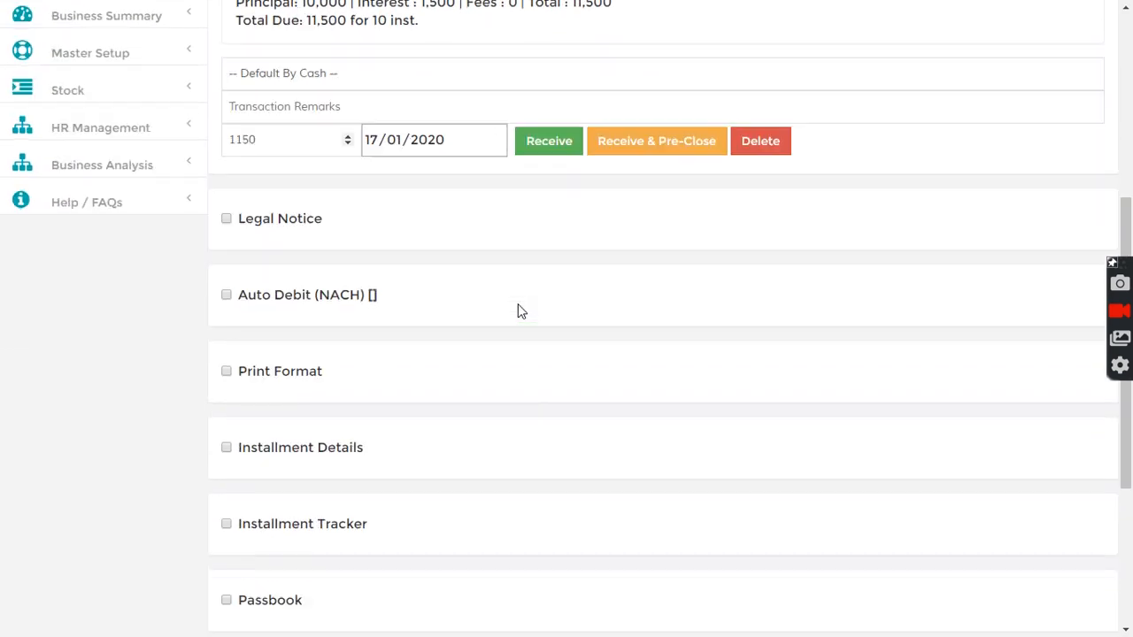
click(227, 346)
scroll(425, 199, down, 3)
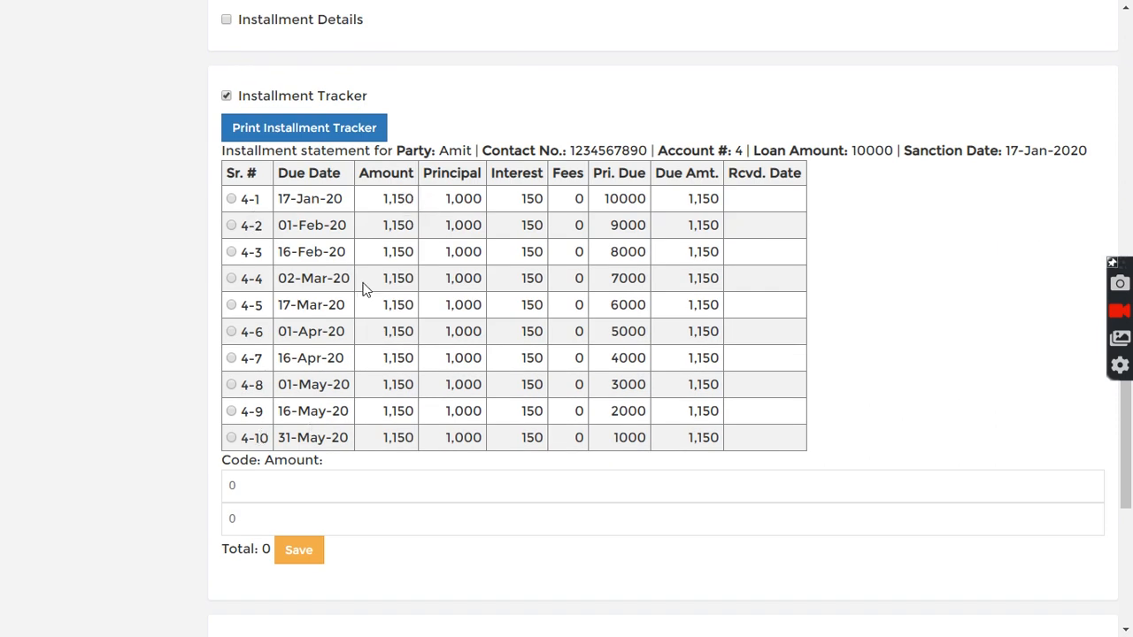
drag(436, 202, 545, 197)
click(526, 307)
scroll(513, 414, down, 4)
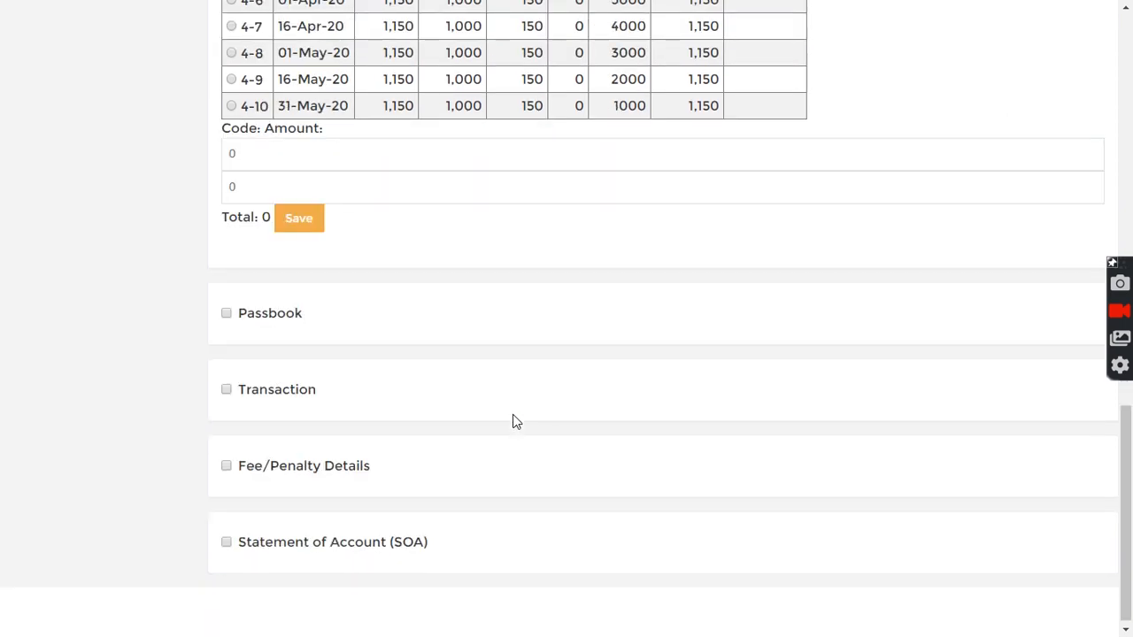
scroll(520, 396, up, 9)
scroll(520, 396, up, 4)
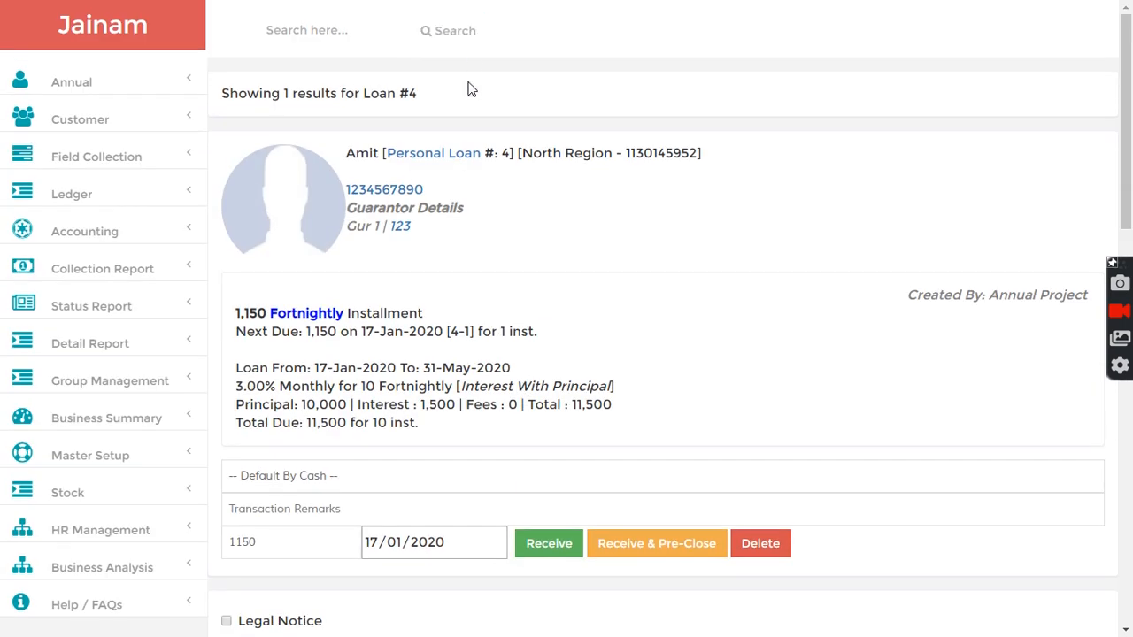
drag(225, 90, 440, 98)
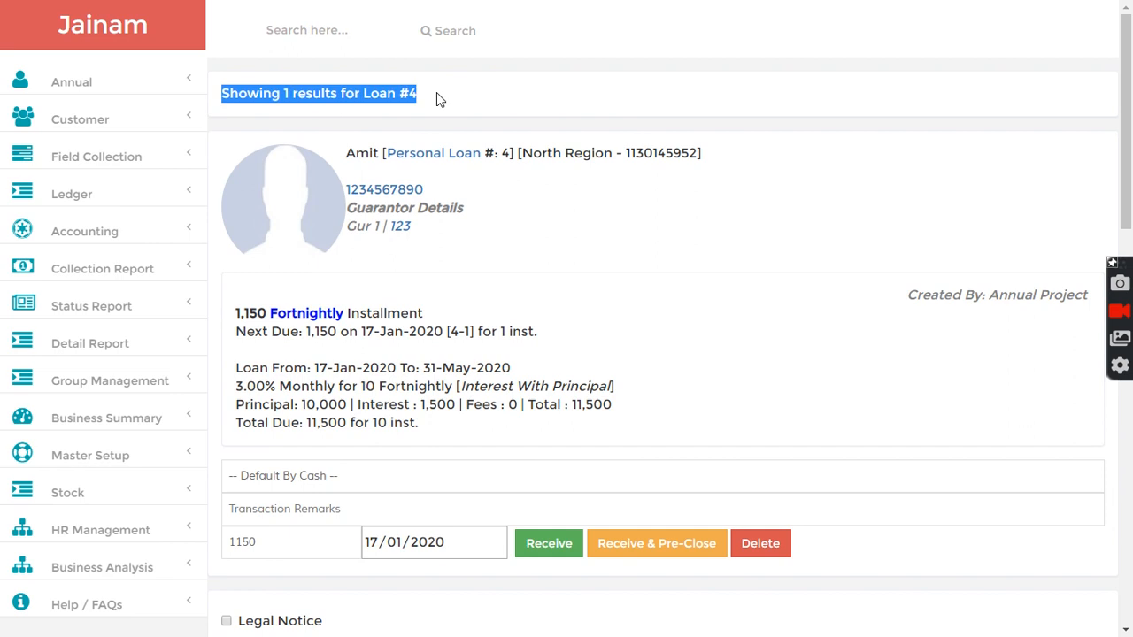
click(443, 100)
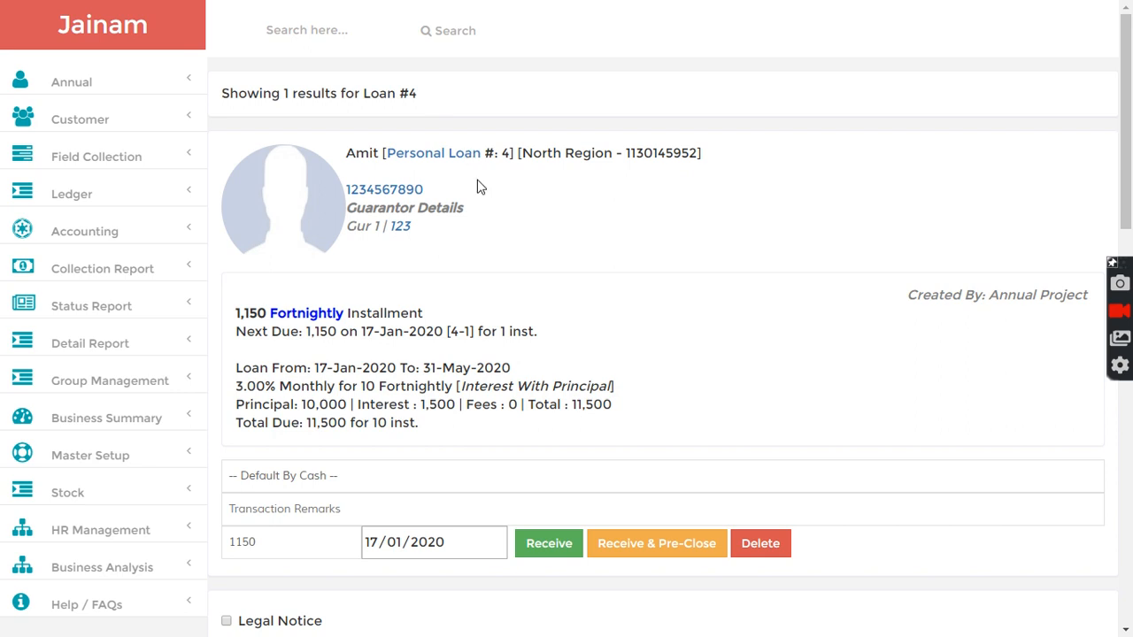
scroll(478, 204, down, 5)
scroll(479, 215, up, 5)
drag(224, 94, 425, 97)
click(433, 101)
scroll(525, 237, down, 5)
scroll(525, 237, up, 5)
scroll(146, 412, down, 2)
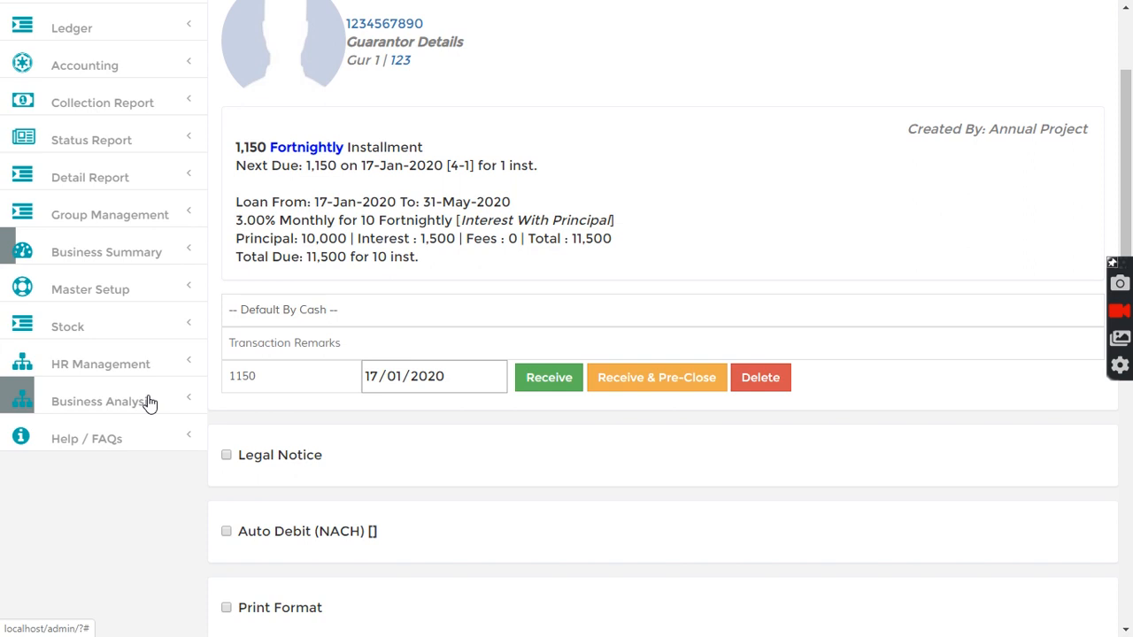
- Open the business summary Dashboard and examine its cash and collection figures
click(96, 256)
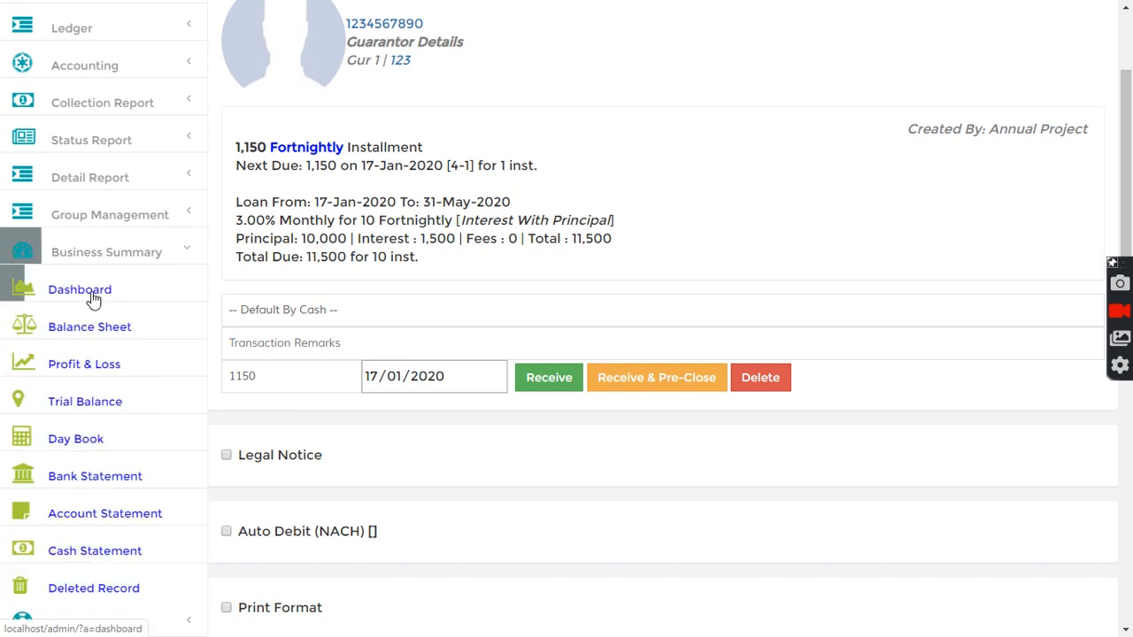
click(87, 301)
drag(257, 158, 365, 154)
click(365, 153)
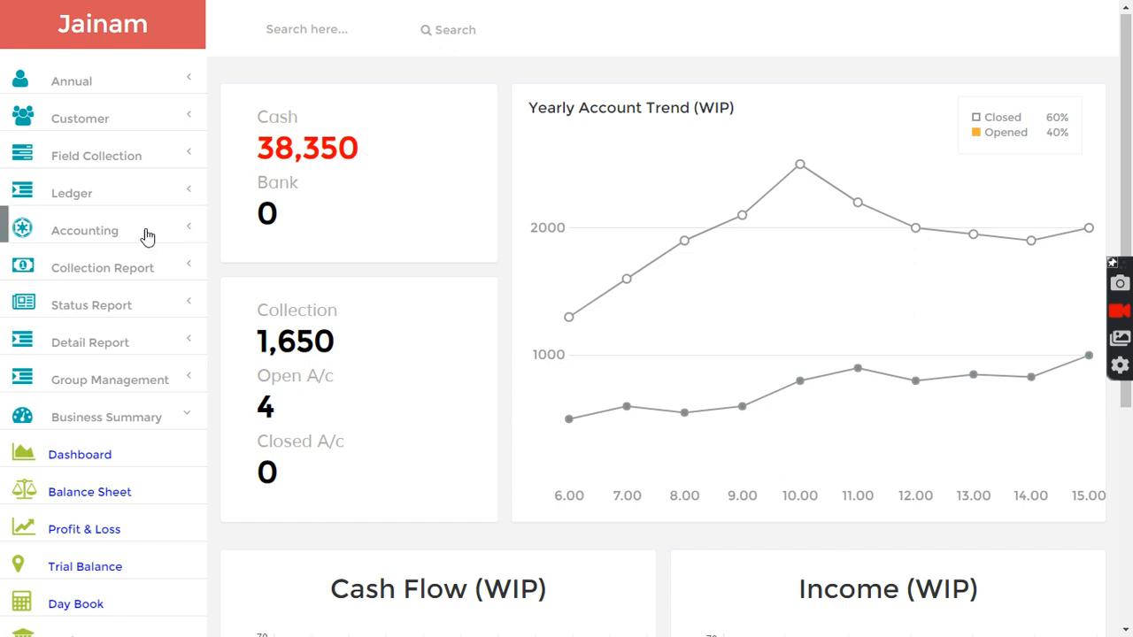
- Add an opening balance of 100000 for the Cash ledger as on 16/01/2020
click(74, 197)
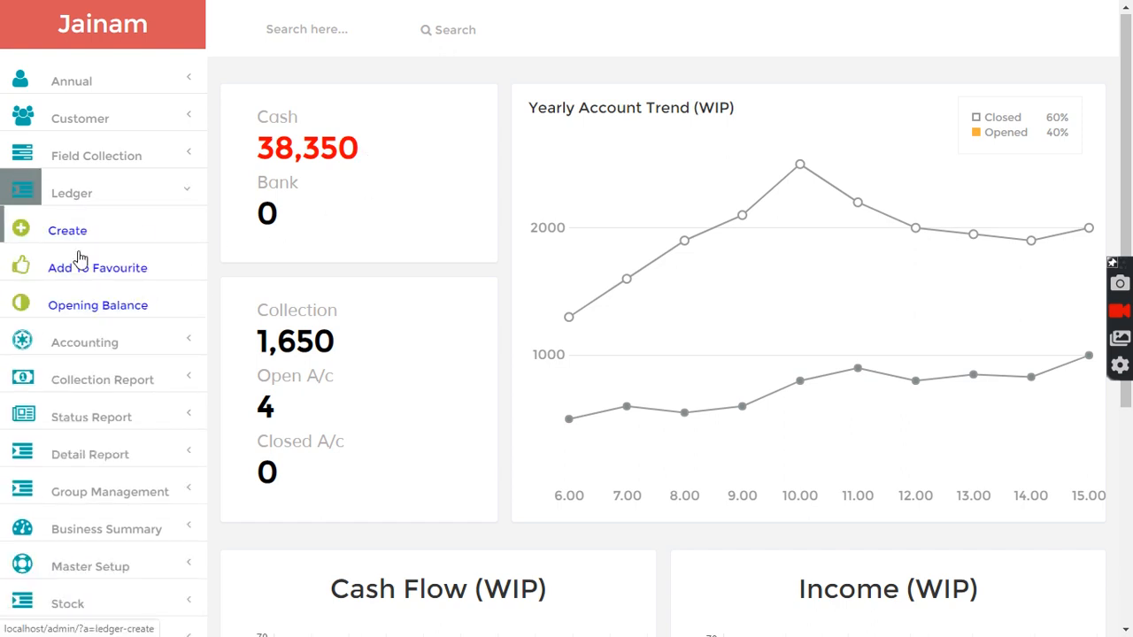
click(88, 309)
click(255, 157)
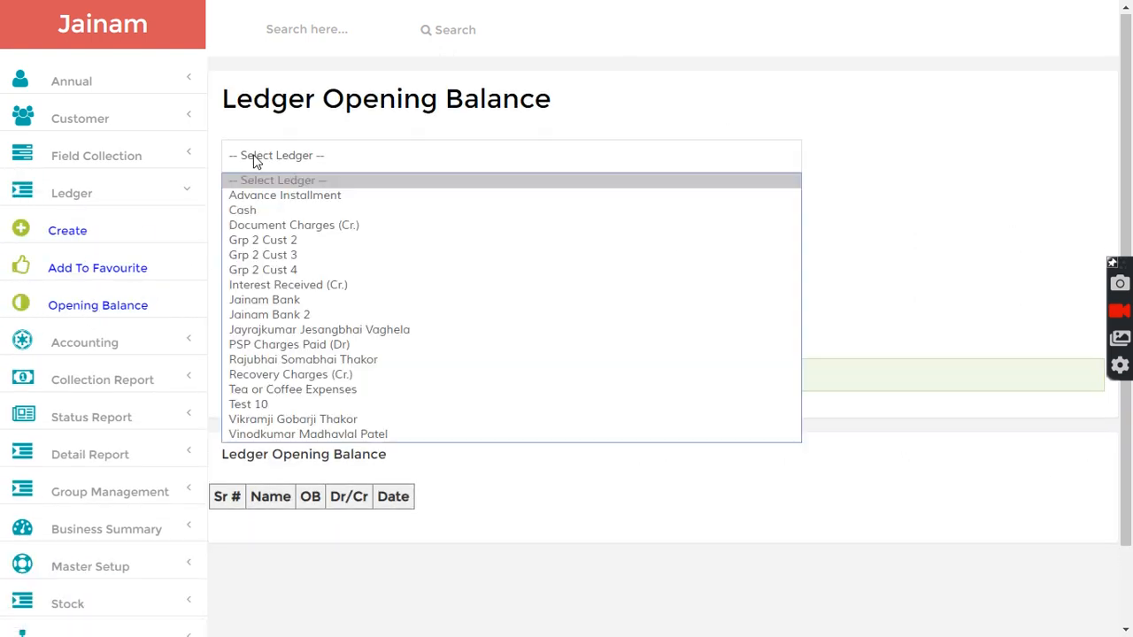
click(254, 211)
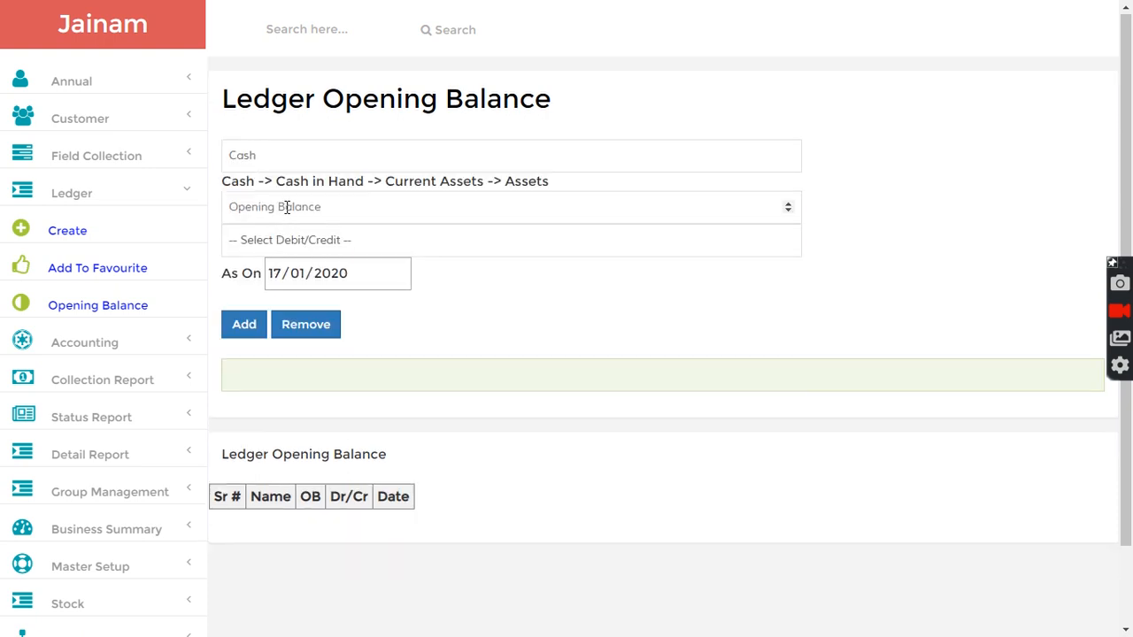
text(100000)
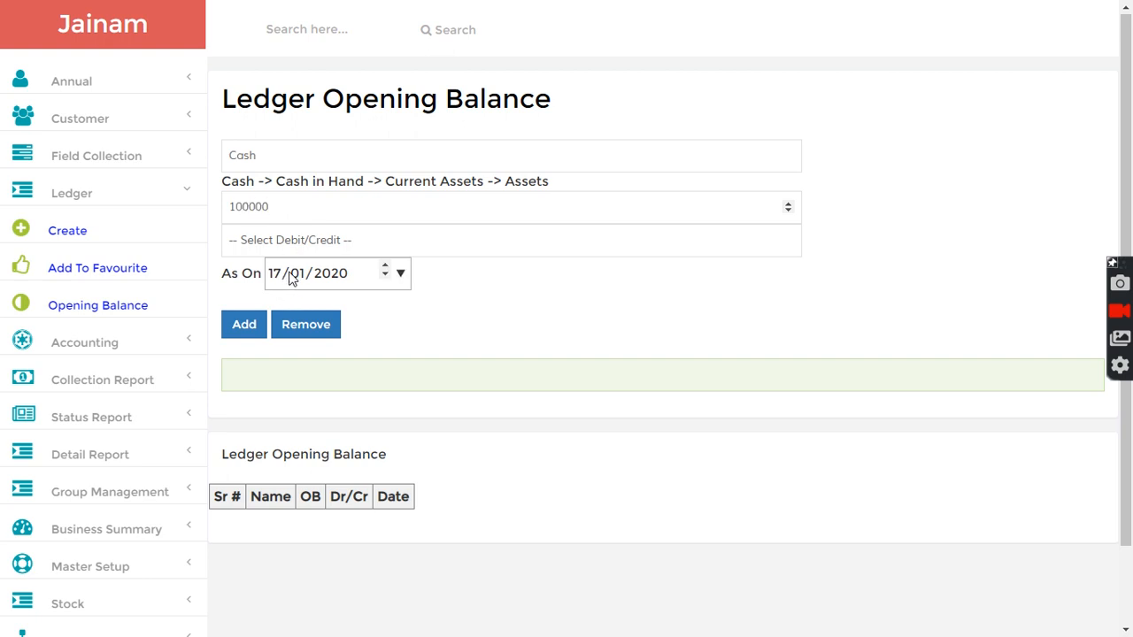
click(401, 273)
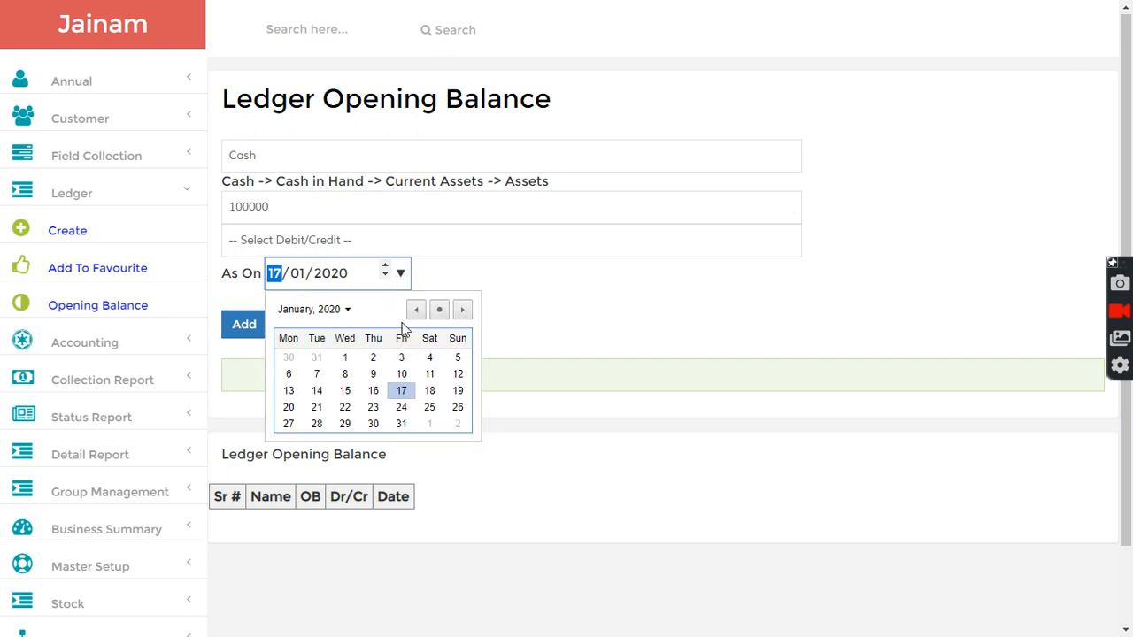
click(373, 391)
click(244, 328)
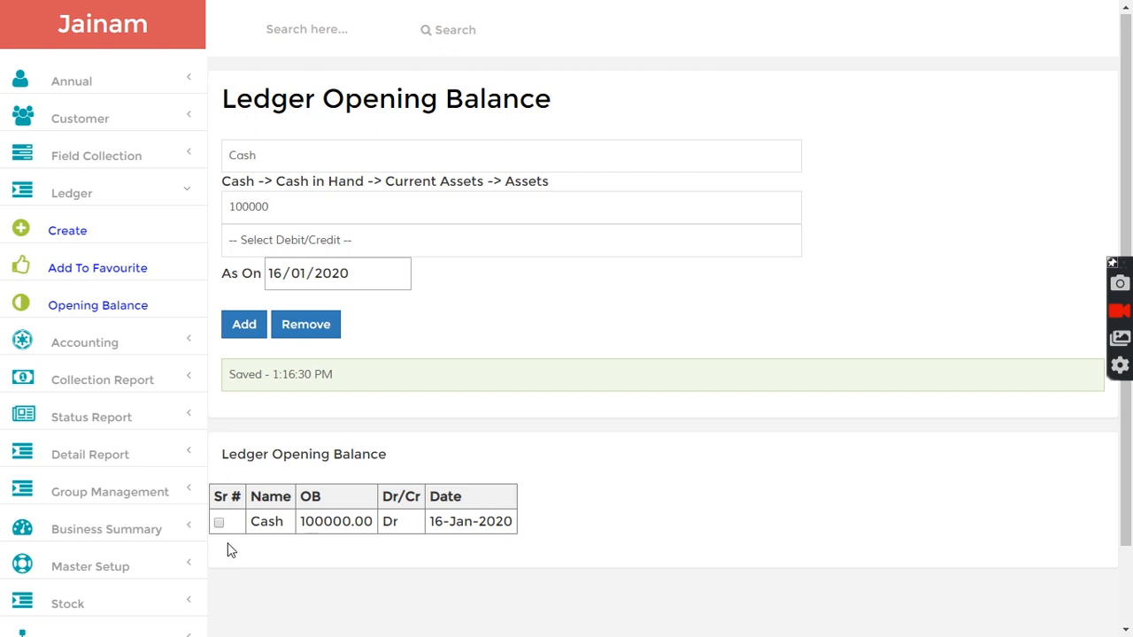
- Reopen the Dashboard and examine its cash and collection figures after the opening balance entry
scroll(228, 405, down, 2)
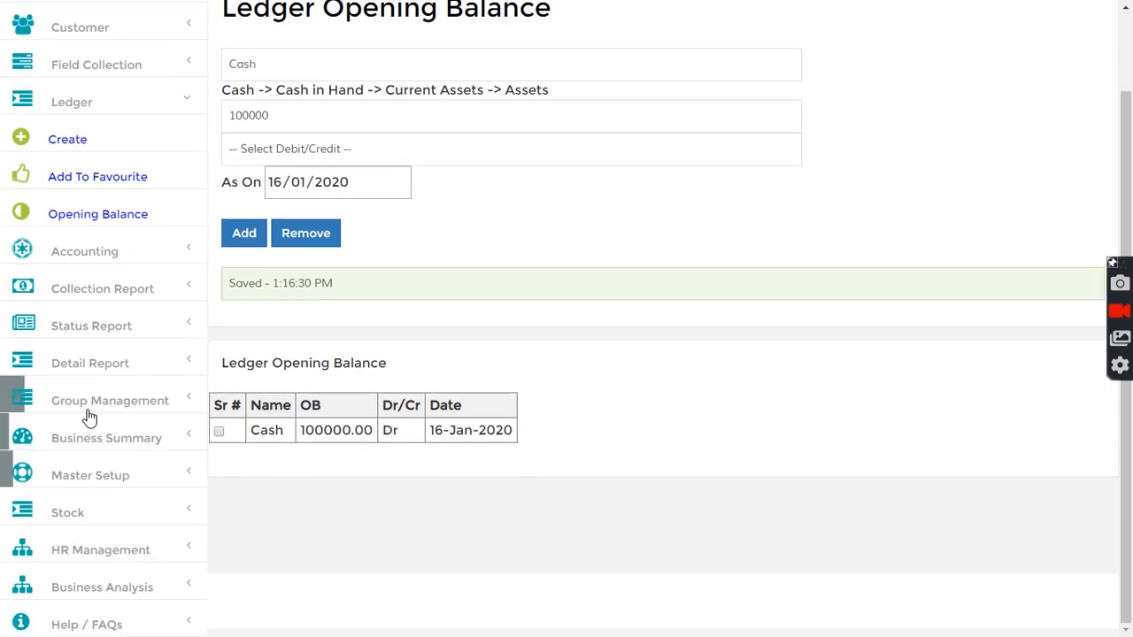
click(107, 440)
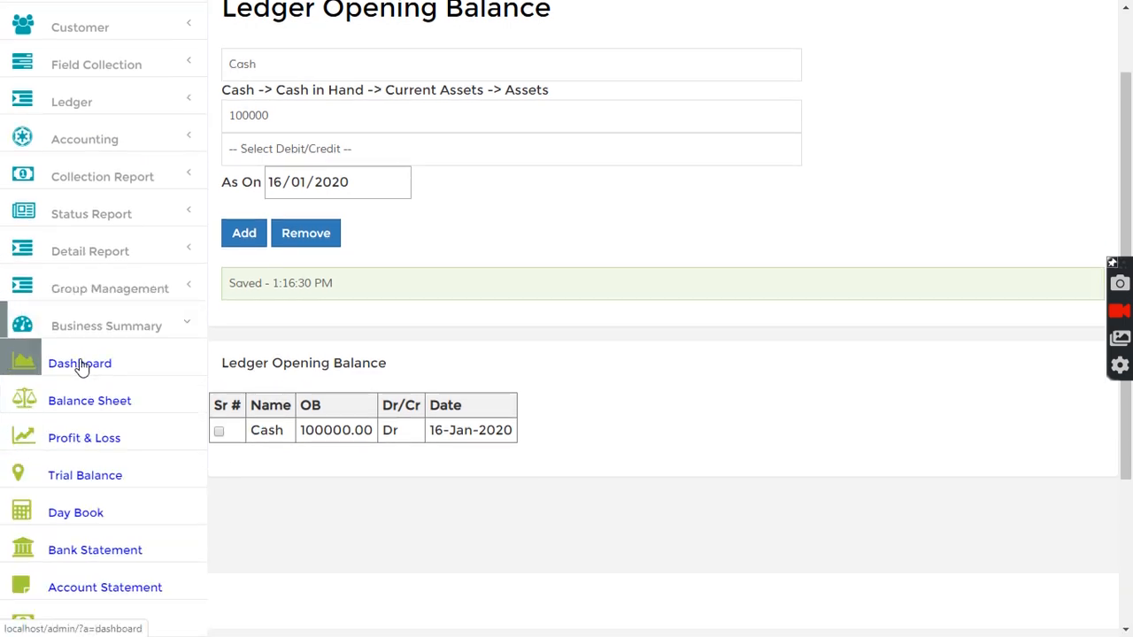
click(93, 367)
drag(266, 164, 358, 154)
click(358, 154)
drag(259, 158, 334, 156)
scroll(322, 266, down, 1)
scroll(322, 265, down, 3)
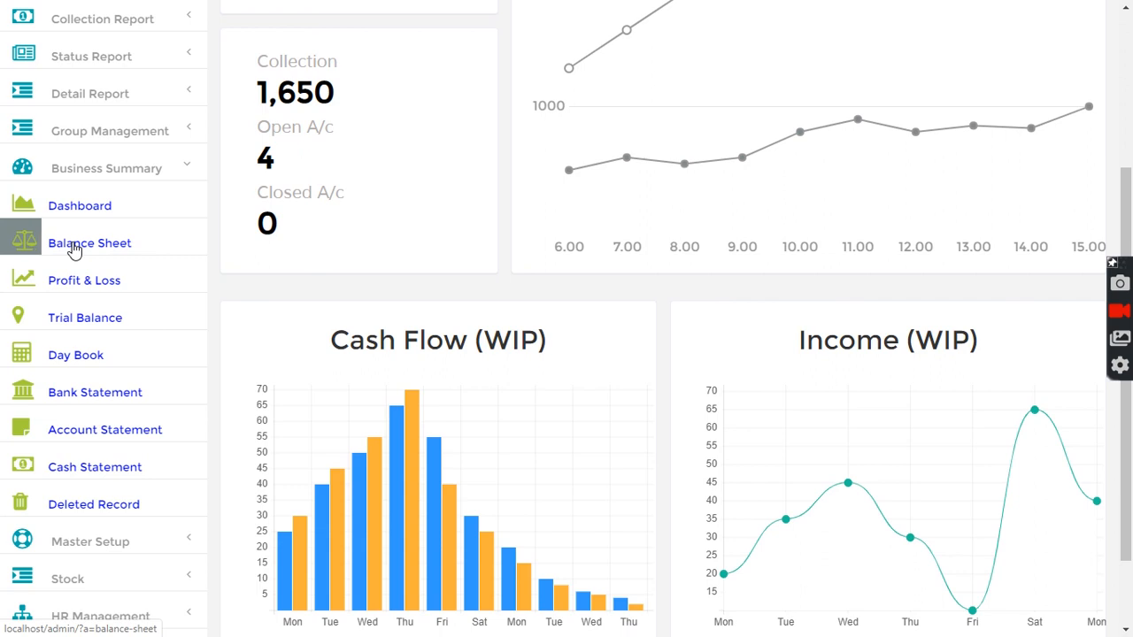
- Open the Balance Sheet for 17/01/2020 and refresh it
click(74, 250)
click(655, 106)
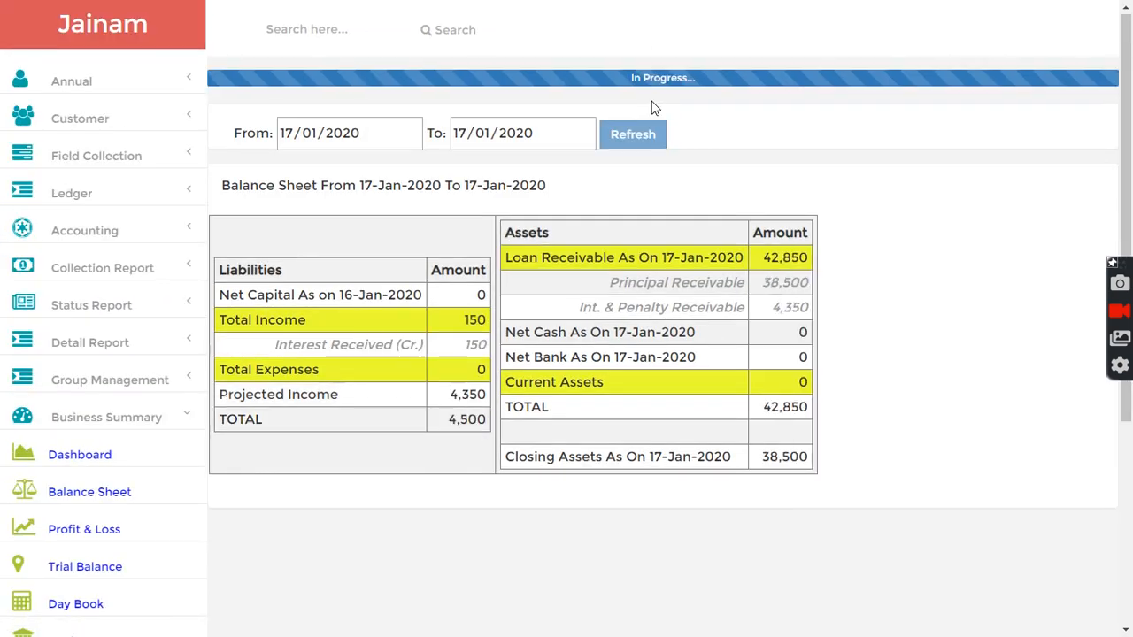
scroll(286, 455, down, 2)
- Open the Profit & Loss report for 17/01/2020 and refresh it
click(81, 366)
click(615, 105)
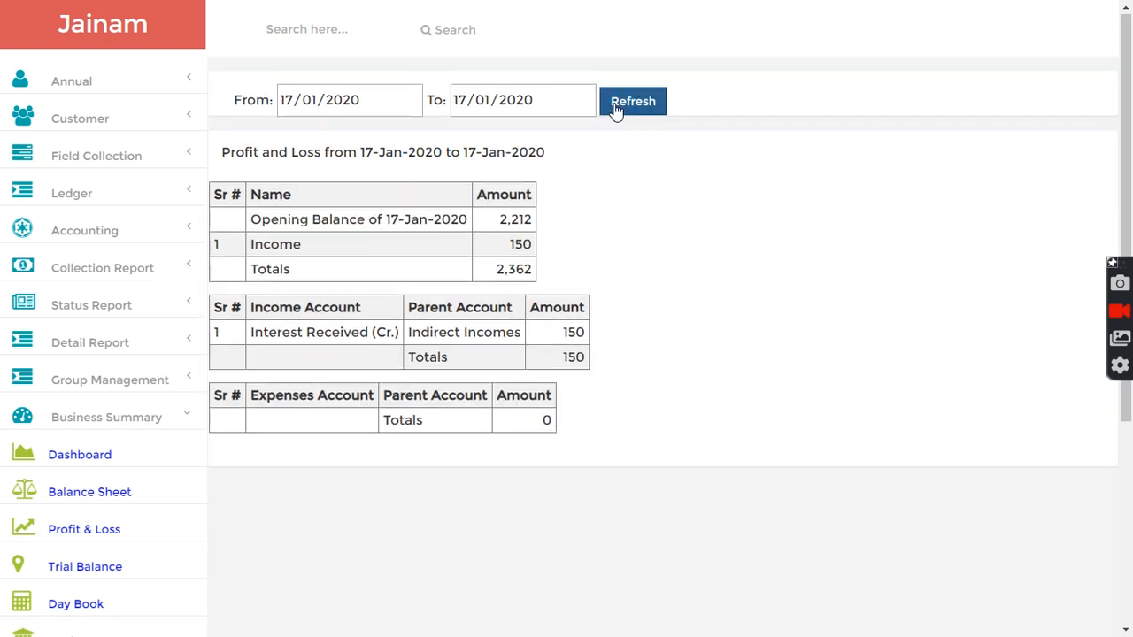
scroll(70, 496, down, 3)
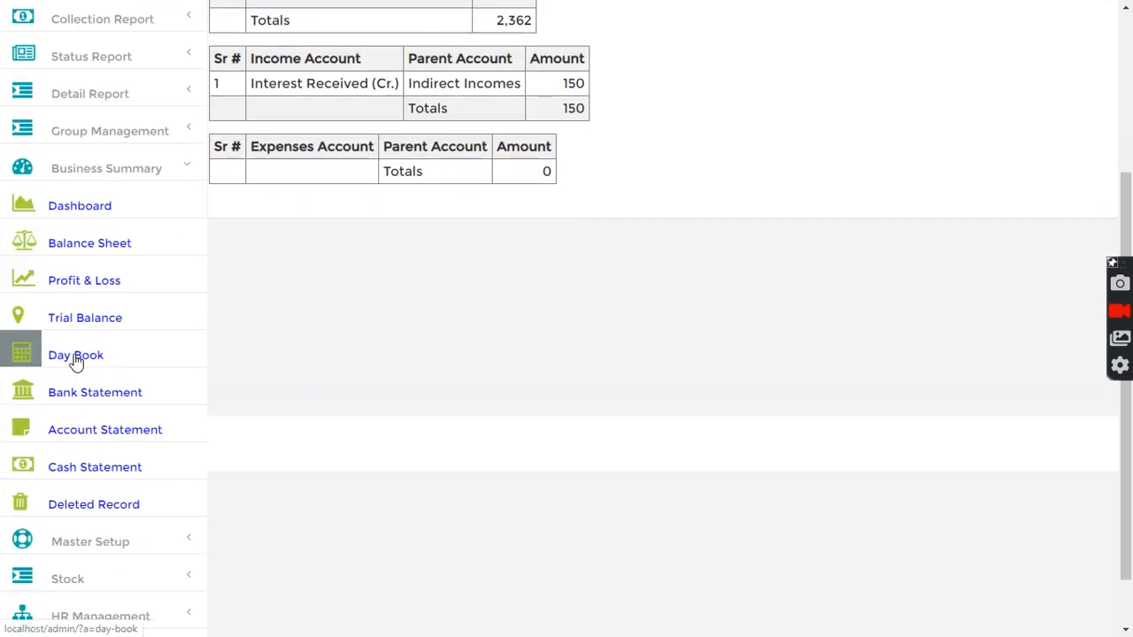
- Open the Day Book for 17/01/2020, refresh it and examine the cash balance
click(76, 358)
click(461, 106)
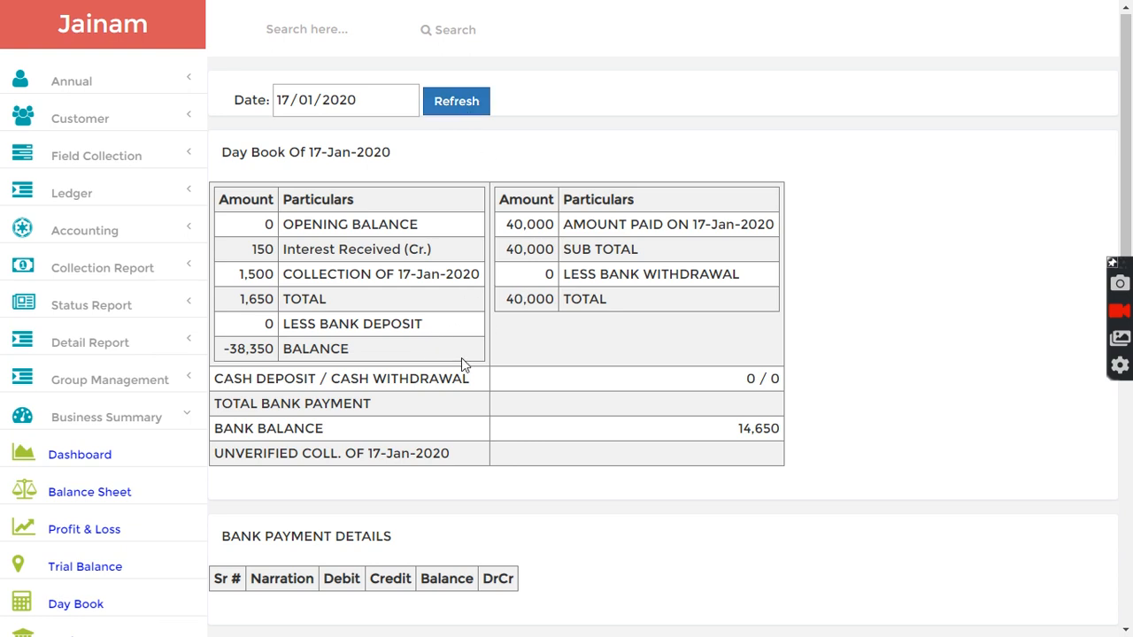
drag(227, 348, 280, 349)
click(280, 349)
- Change the Day Book date to 2019 and back to 17/01/2020, refreshing and examining the balances each time
click(346, 103)
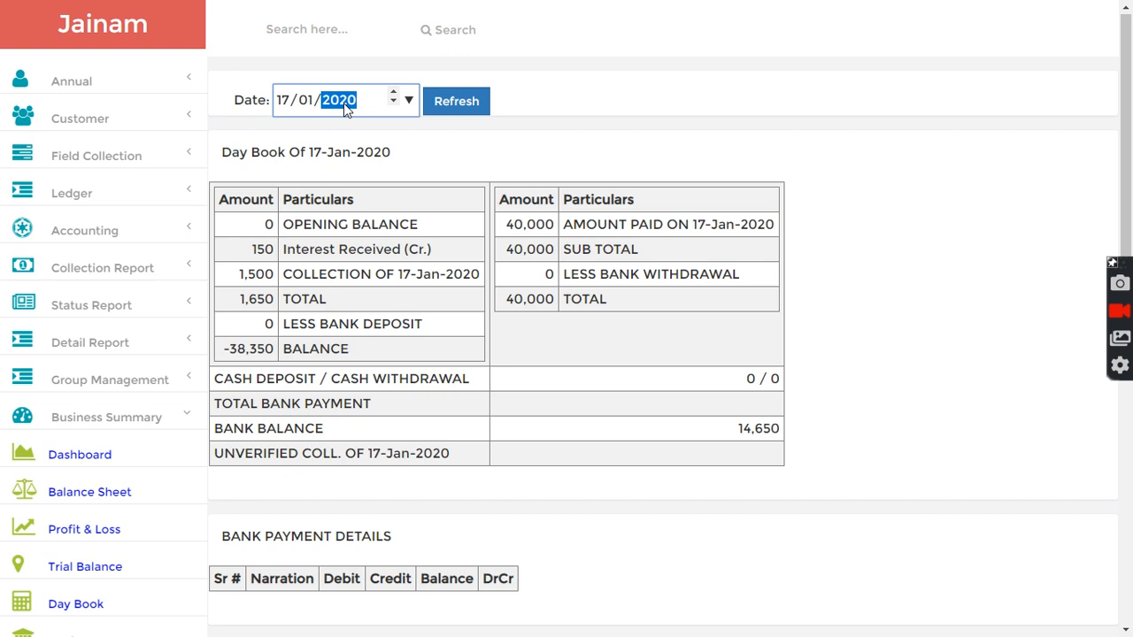
key(Down)
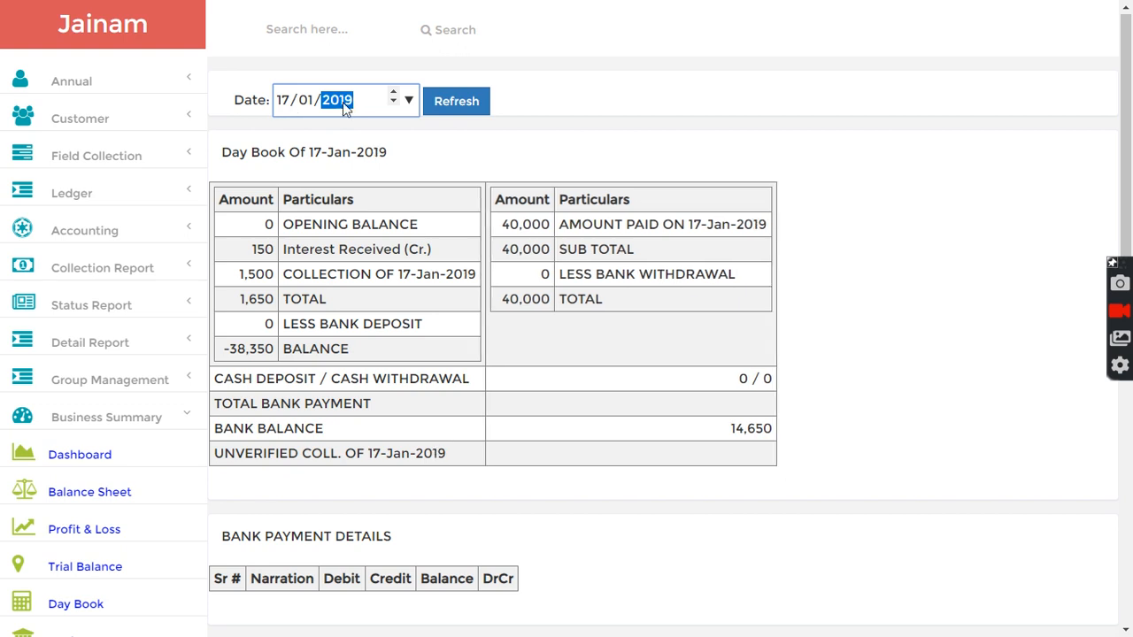
click(452, 103)
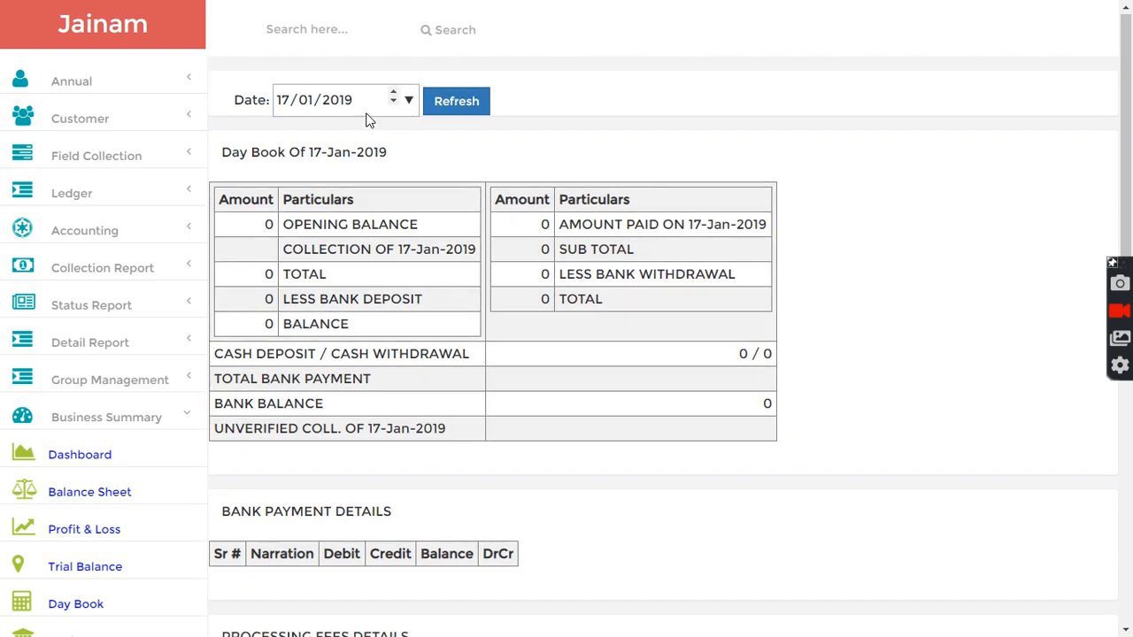
click(343, 101)
key(Up)
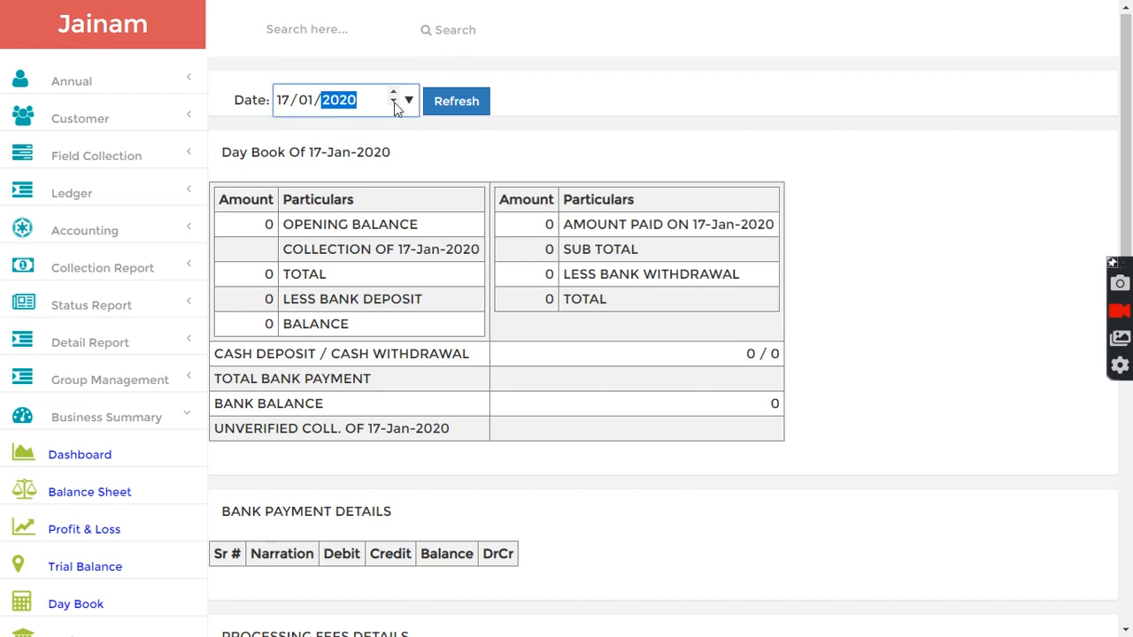
click(458, 104)
drag(234, 349, 367, 354)
click(280, 353)
click(358, 350)
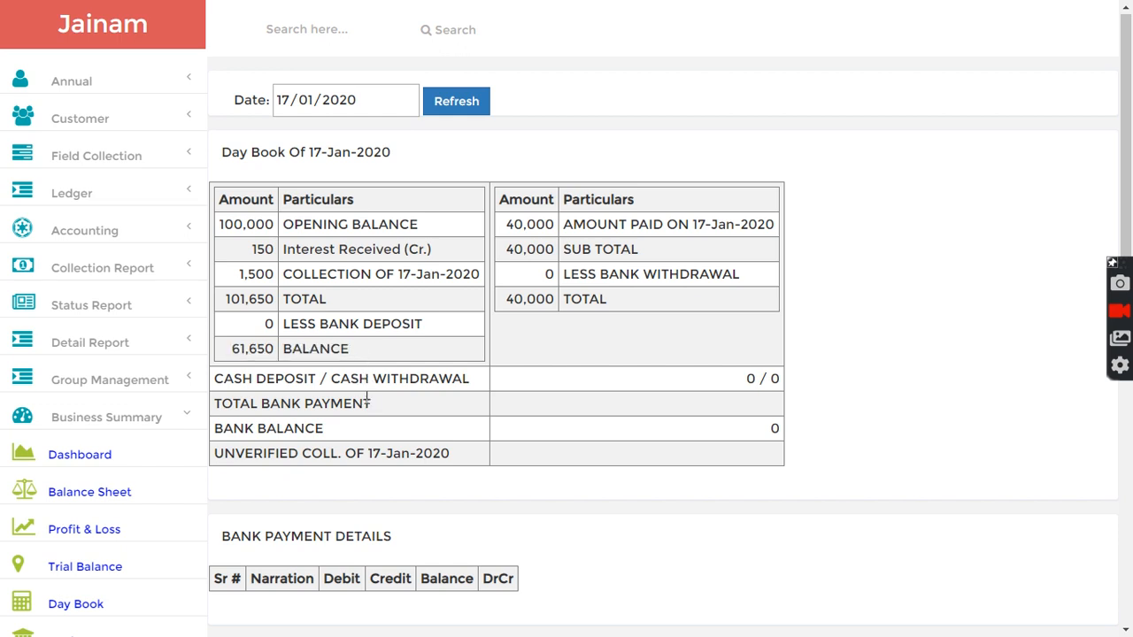
scroll(369, 403, down, 1)
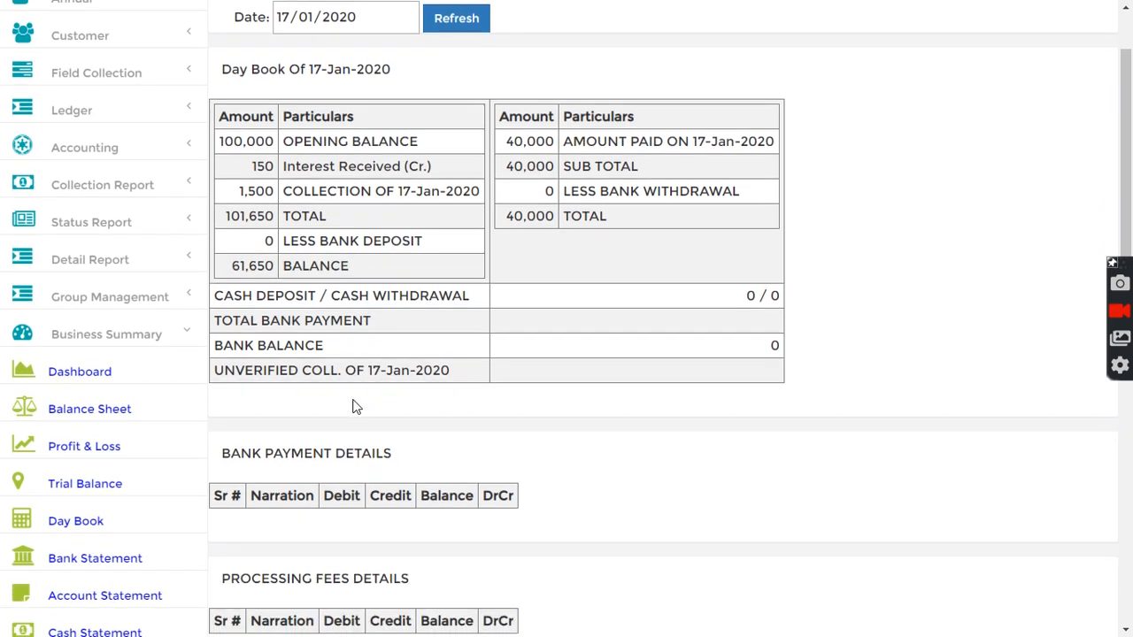
scroll(355, 408, down, 4)
scroll(354, 405, up, 5)
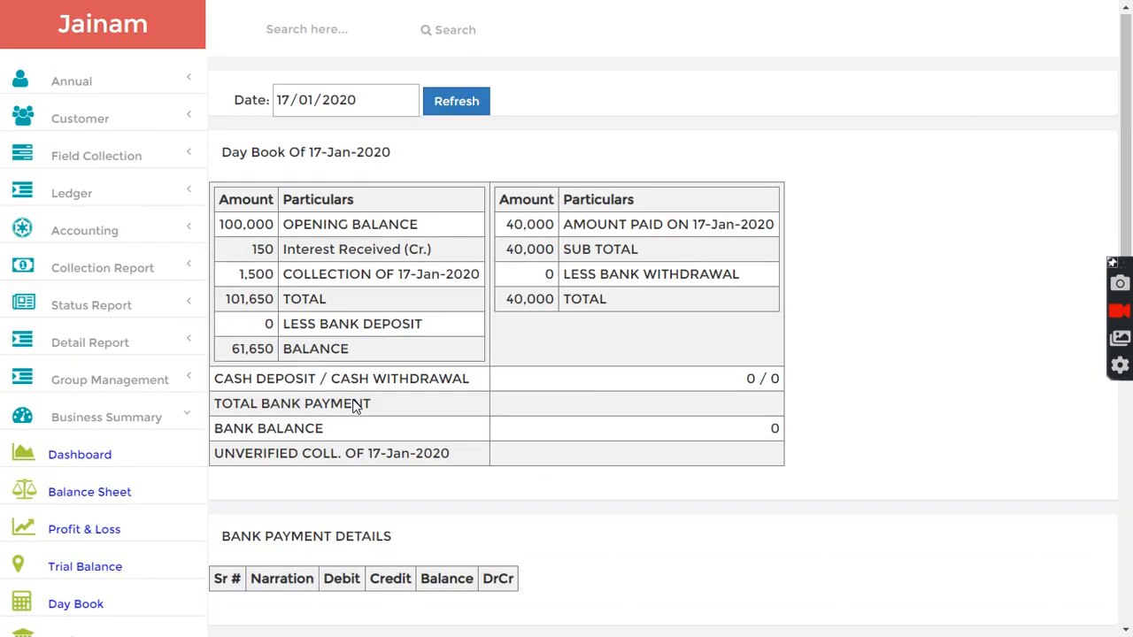
scroll(329, 401, down, 3)
- Open the Cash Statement for the Cash account and refresh it for 17/01/2020
click(94, 438)
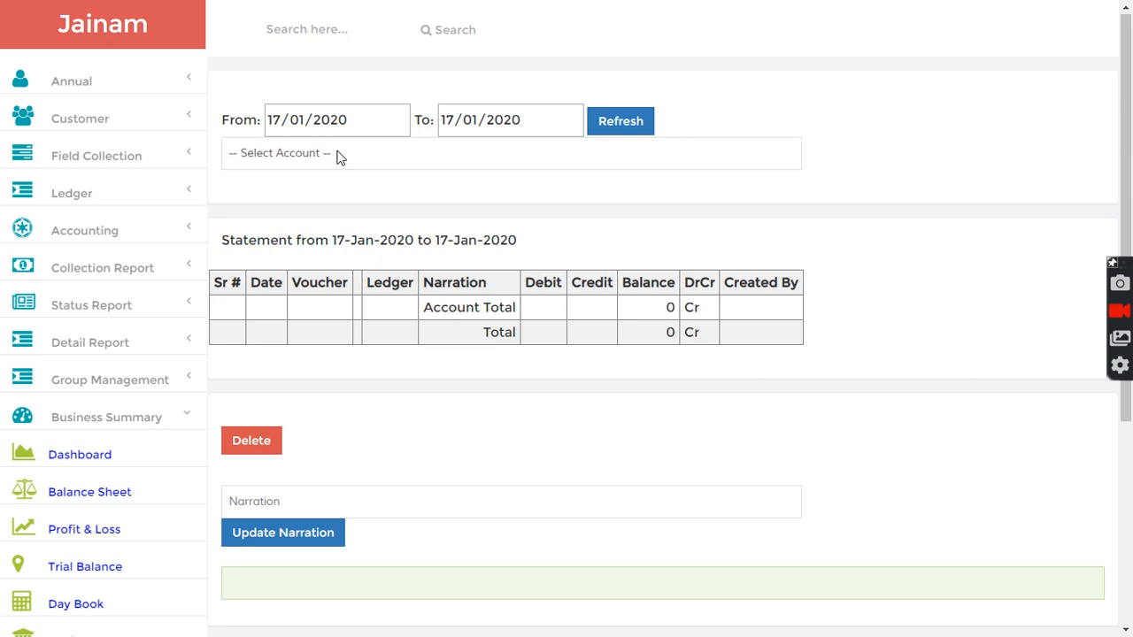
click(340, 155)
click(314, 207)
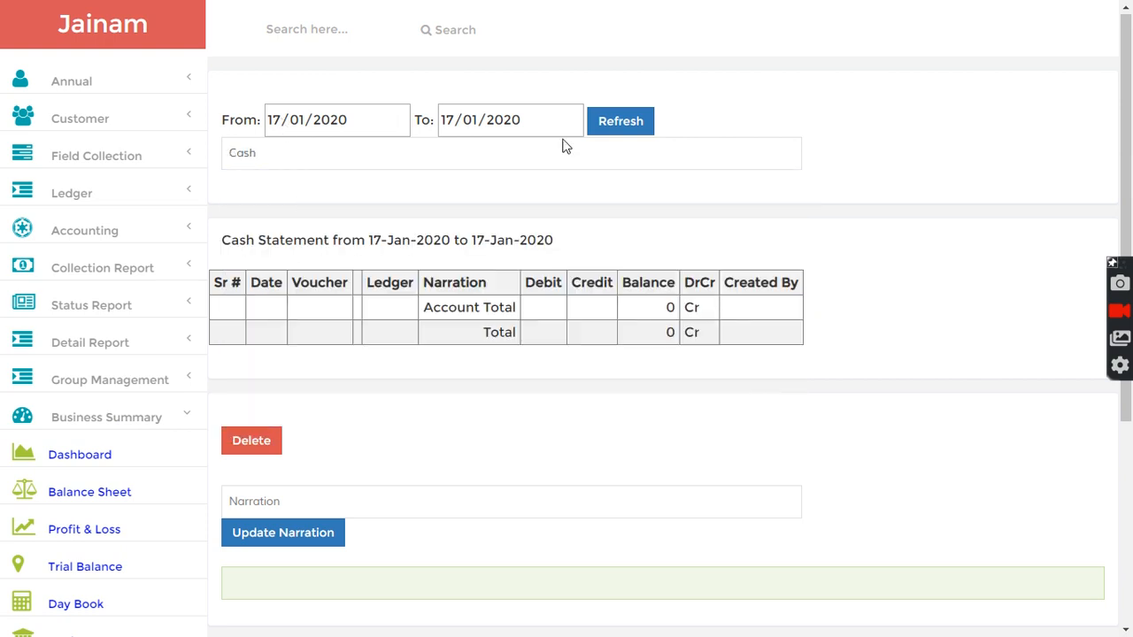
click(623, 123)
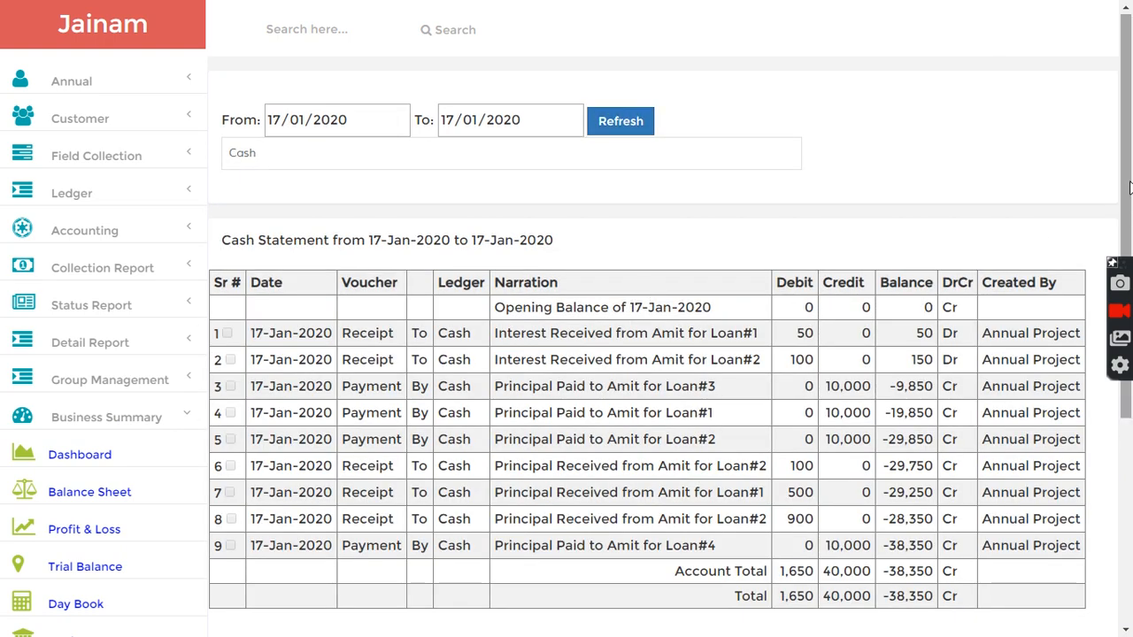
scroll(1129, 304, down, 2)
scroll(1129, 304, up, 2)
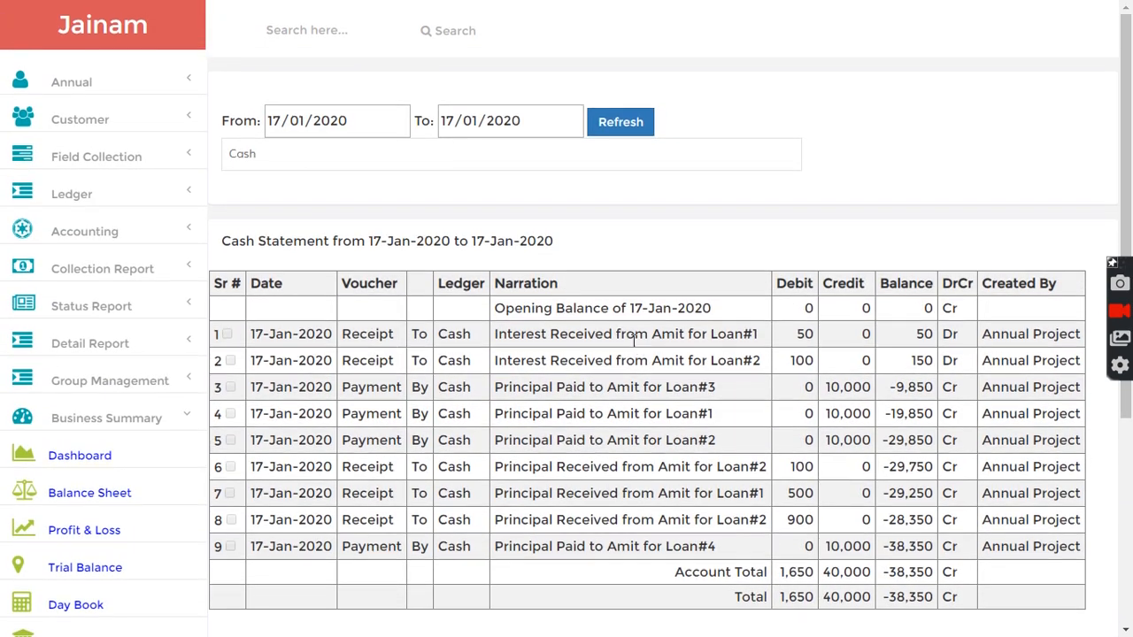
- Return to the home page and sign out of the admin account
click(101, 38)
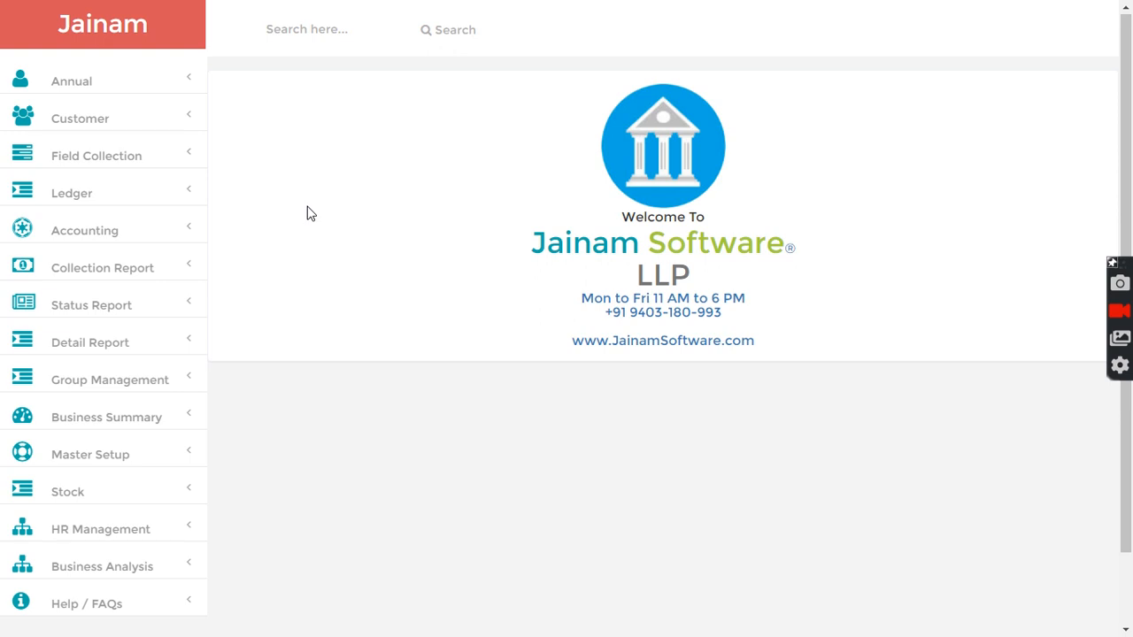
click(97, 91)
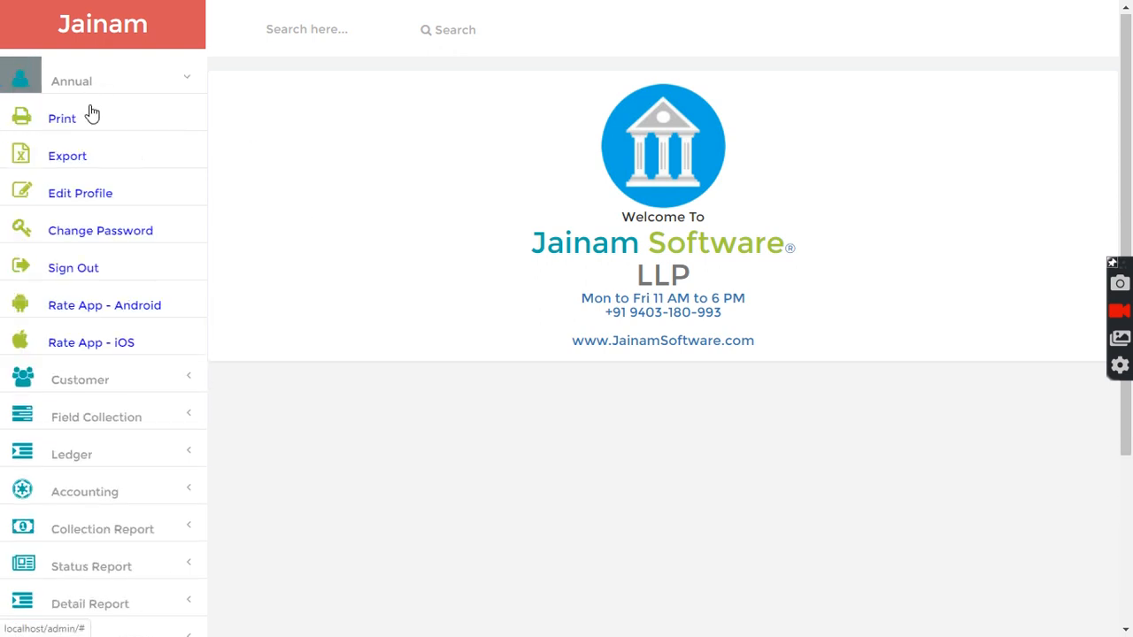
click(69, 271)
click(493, 225)
double_click(386, 228)
text(jitendra1@jainam)
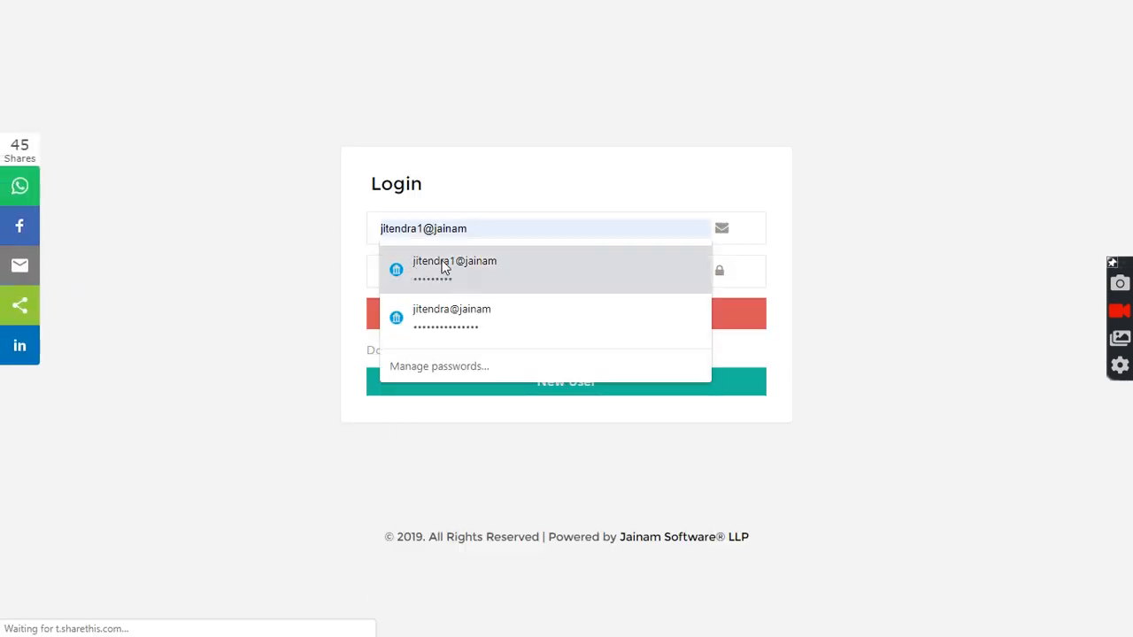
click(442, 269)
click(469, 333)
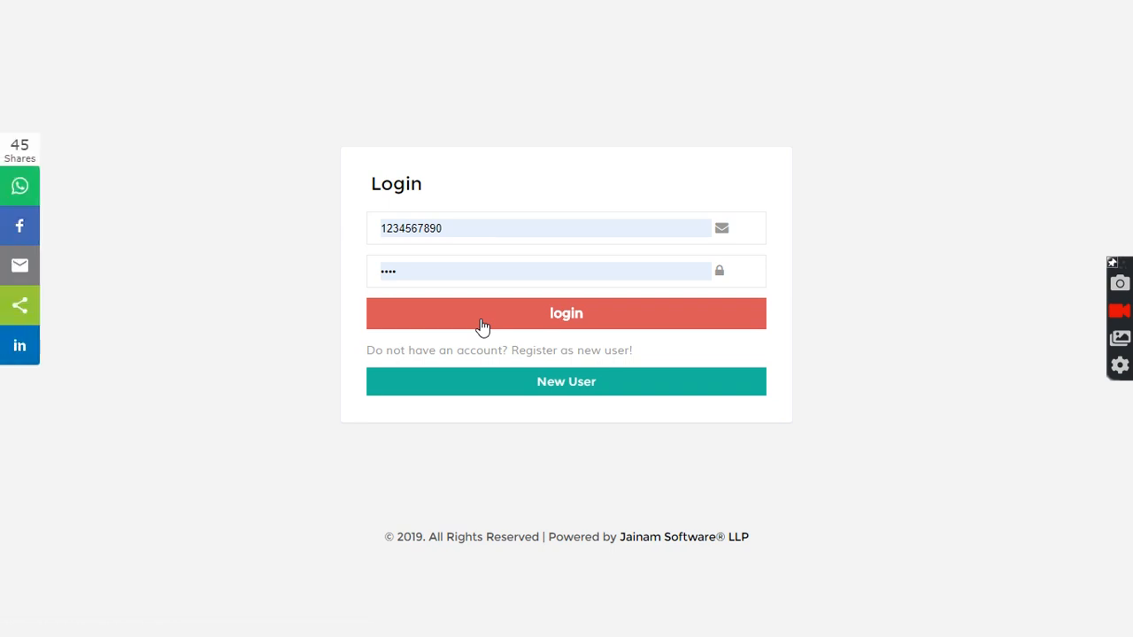
- Log in with the field agent's saved username and password
click(511, 224)
key(ctrl+a)
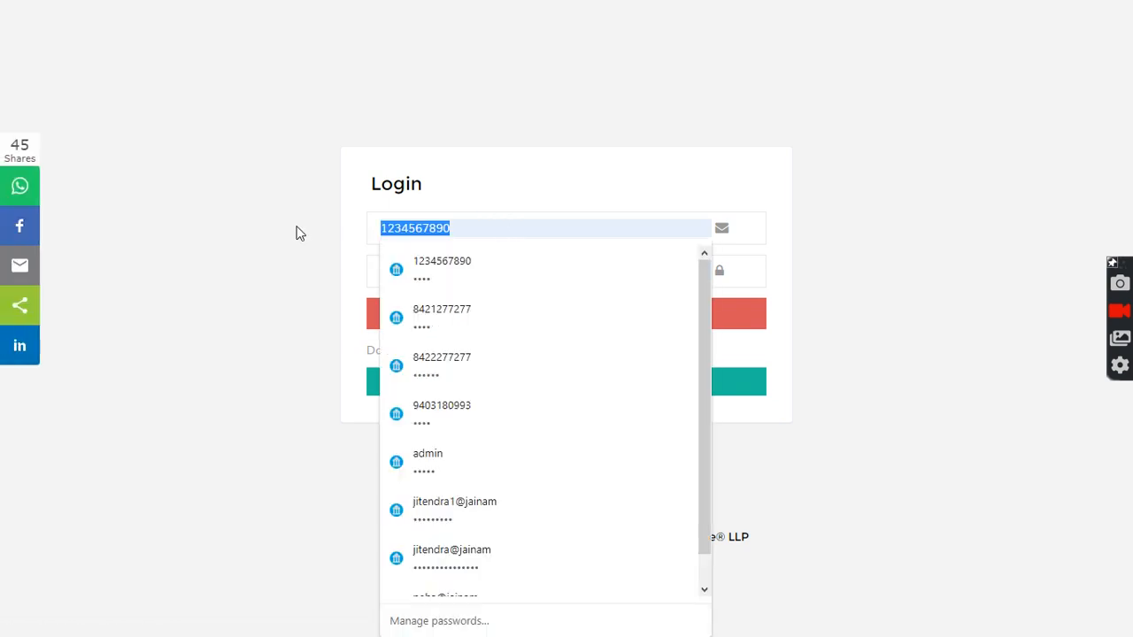
text(jitendra@jainam)
click(425, 310)
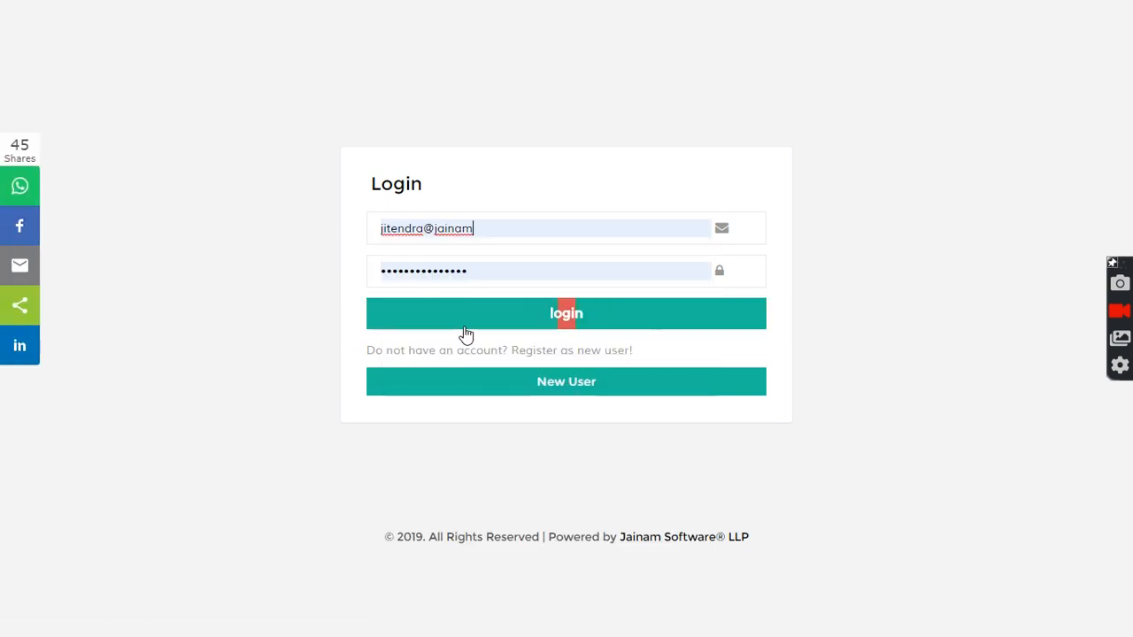
click(483, 317)
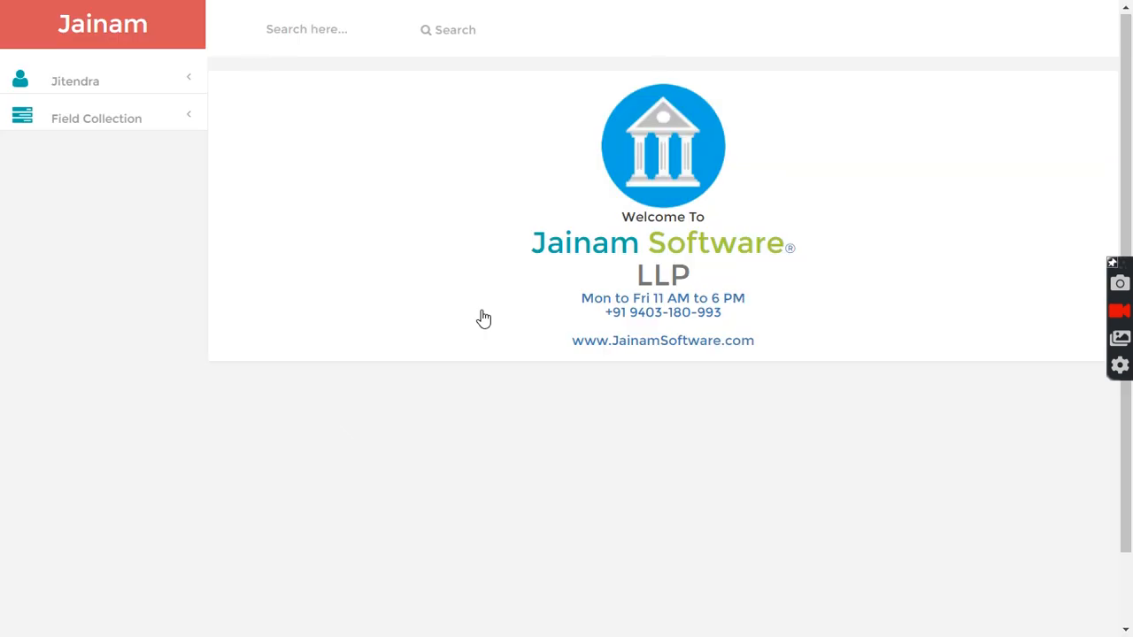
- Open the field agent's Loan Collection List and review the loans due for collection
click(114, 128)
click(106, 156)
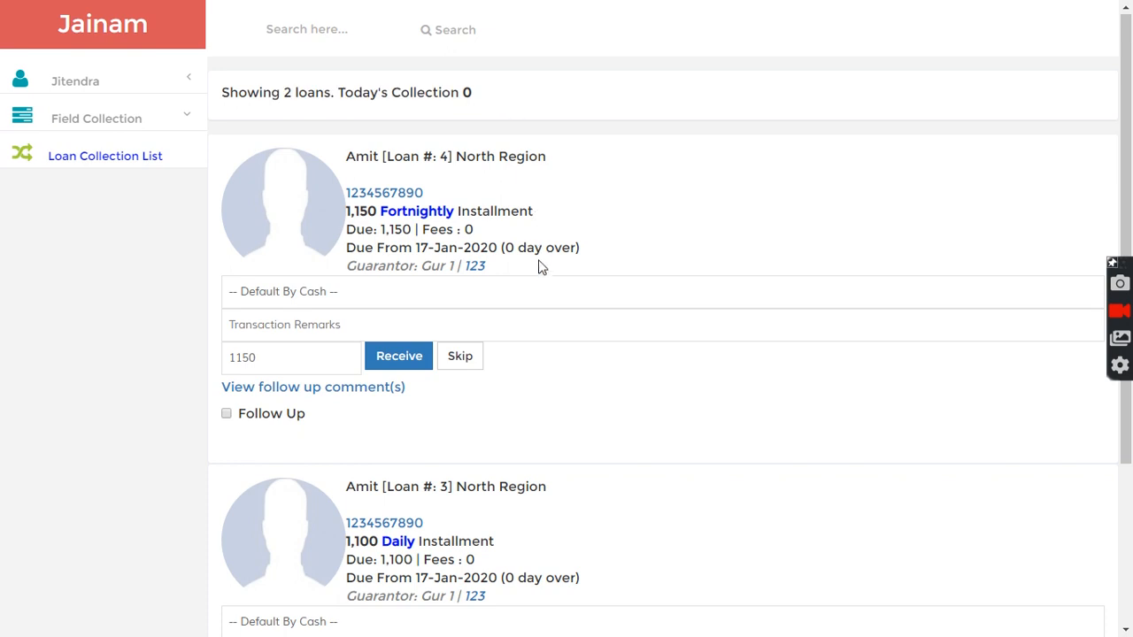
scroll(548, 276, down, 3)
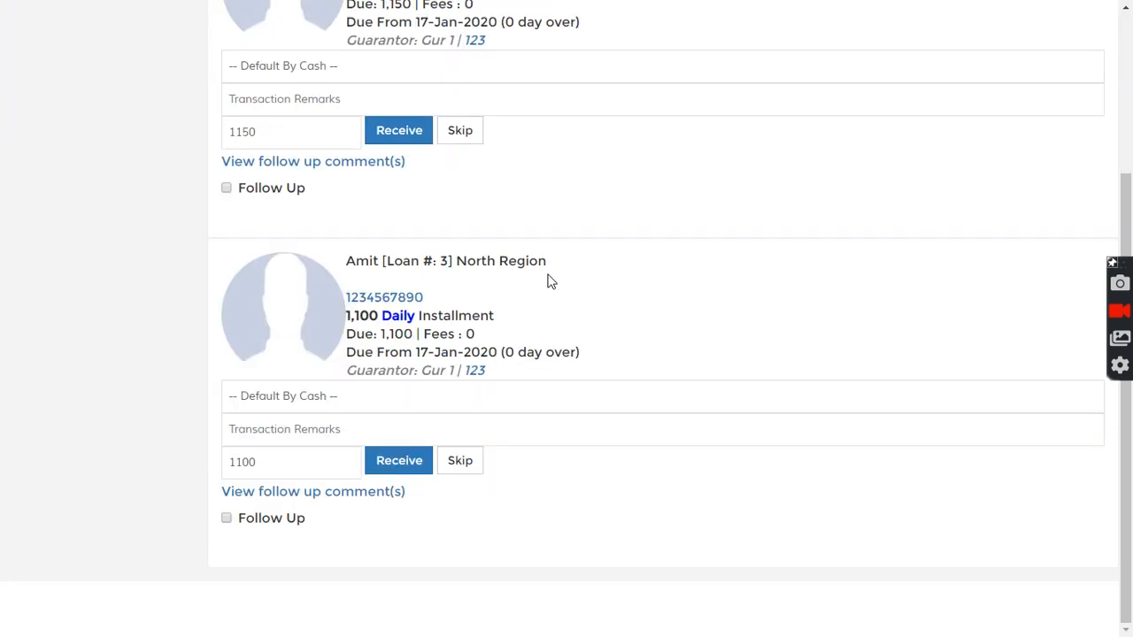
scroll(548, 278, up, 3)
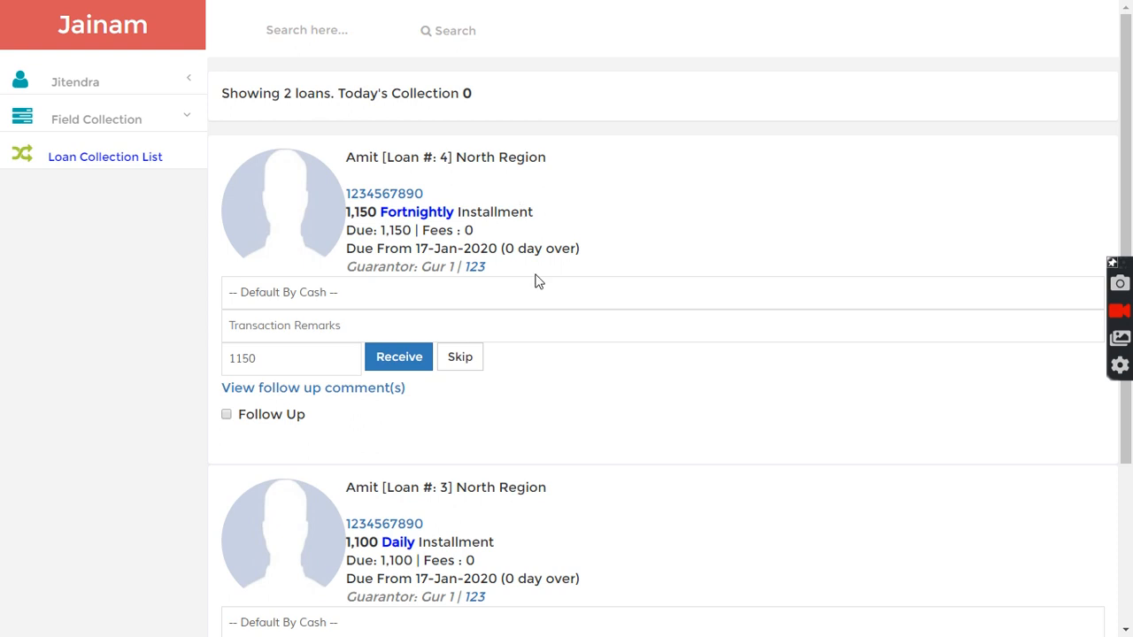
scroll(563, 397, down, 3)
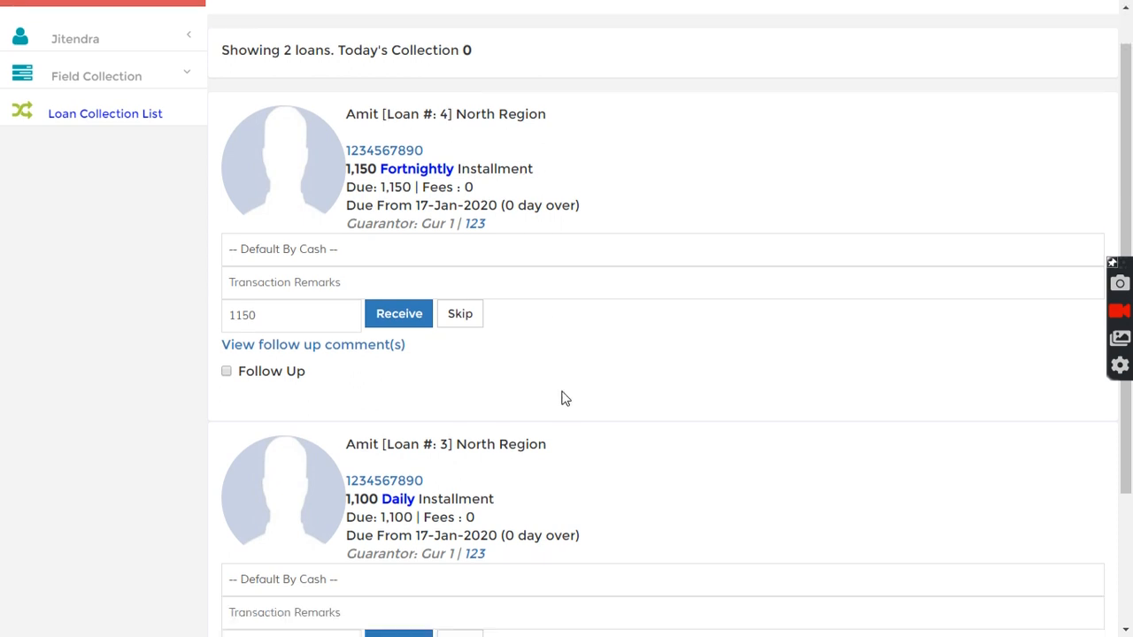
- Receive a partial payment of 1000 in cash against the customer's loan #4 in the collection list
scroll(559, 397, up, 3)
drag(352, 158, 473, 157)
click(473, 157)
click(285, 363)
drag(286, 357, 196, 369)
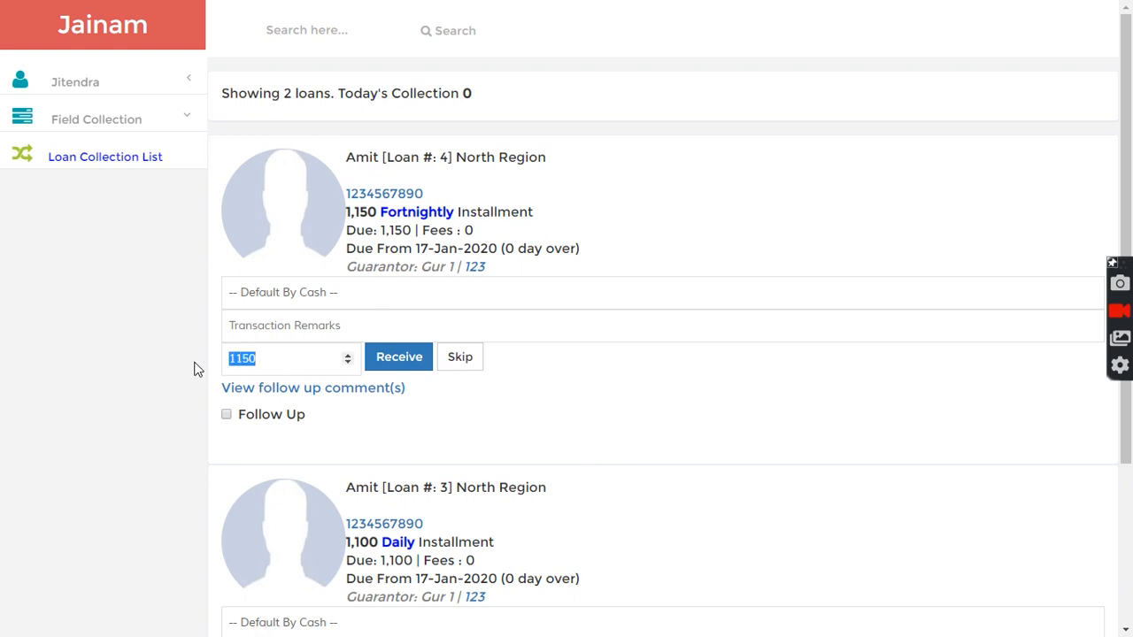
click(279, 360)
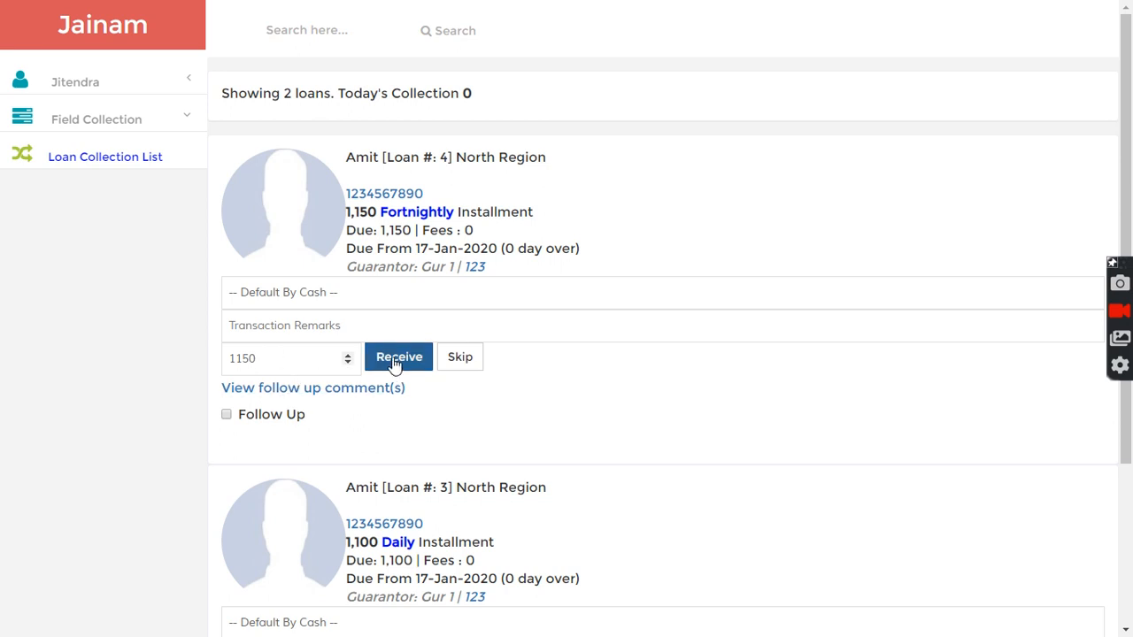
drag(274, 359, 210, 365)
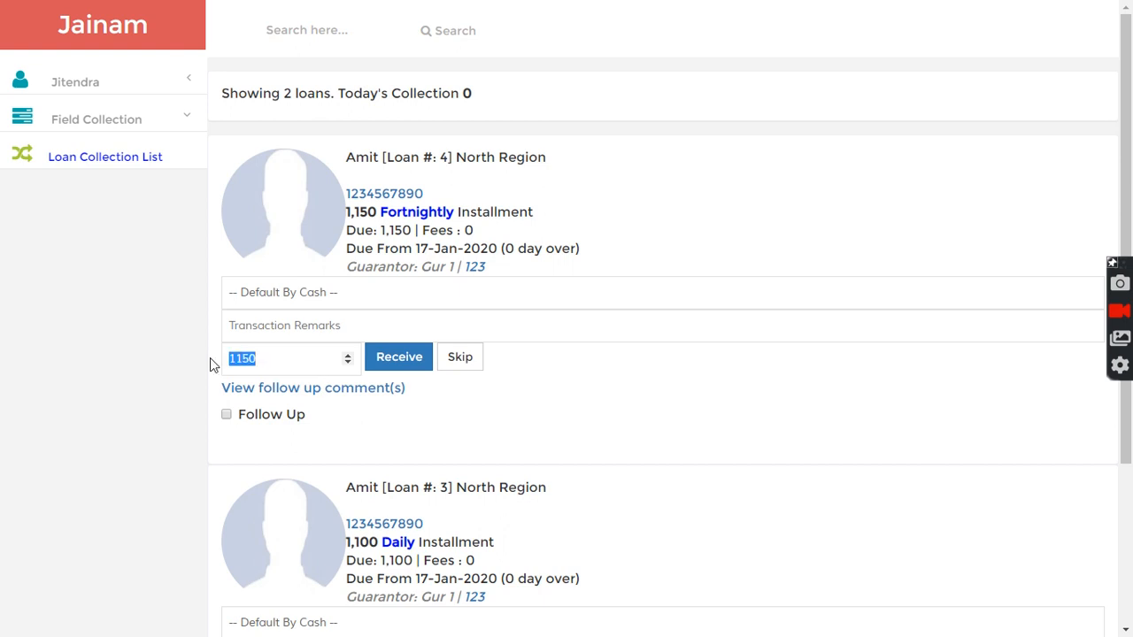
text(1000)
click(401, 363)
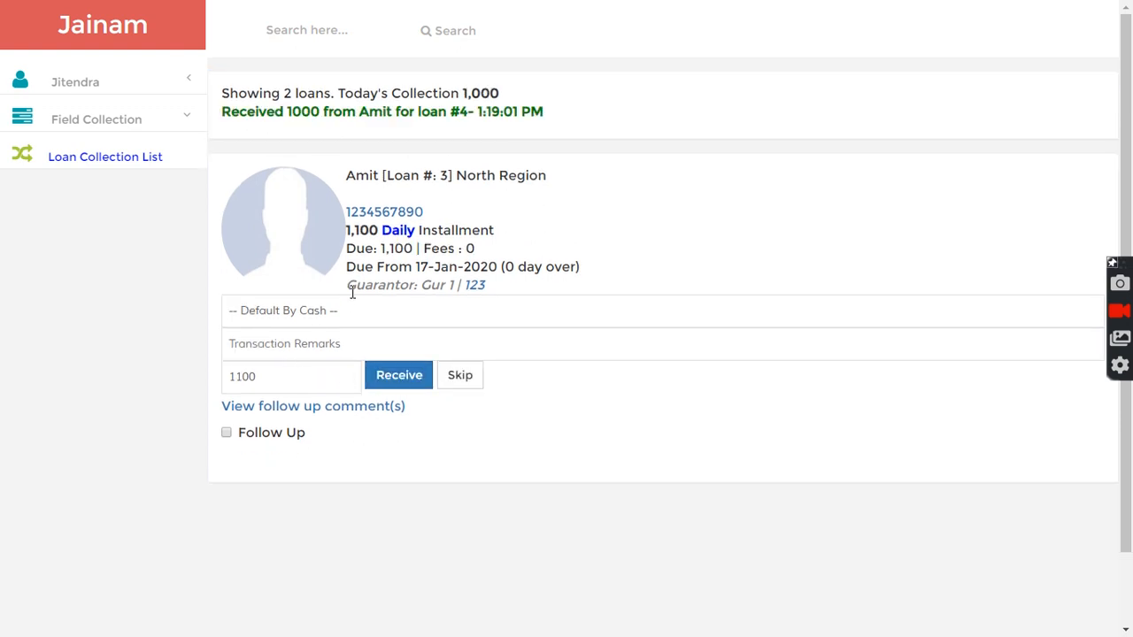
- Reload the Loan Collection List and skip the remaining 150 due on loan #4
drag(345, 120, 564, 116)
click(568, 120)
click(115, 159)
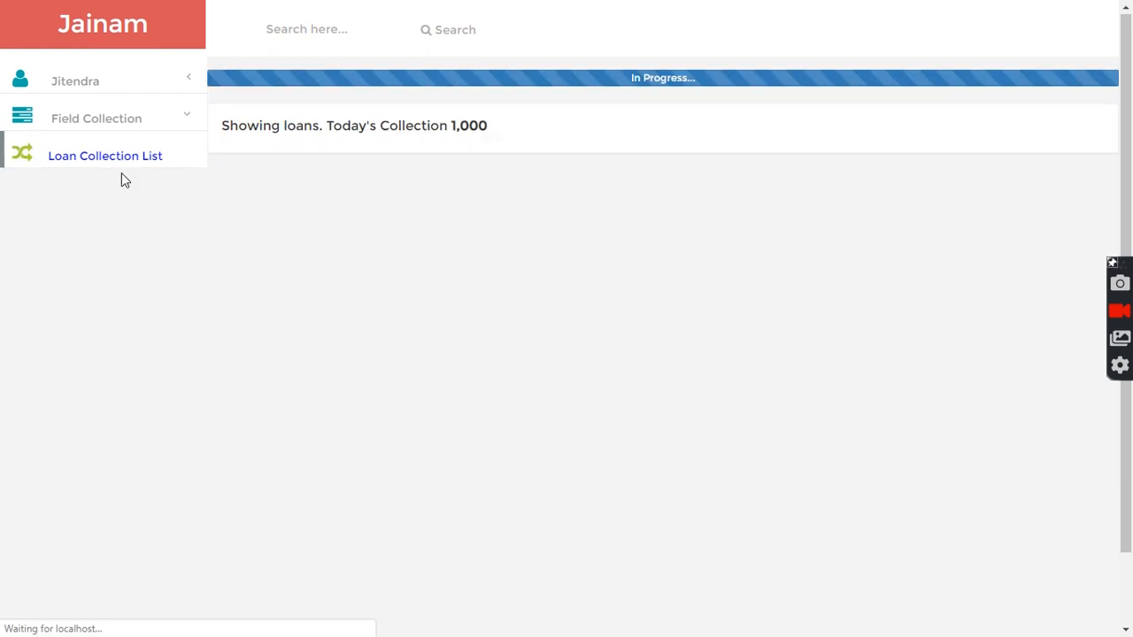
click(270, 356)
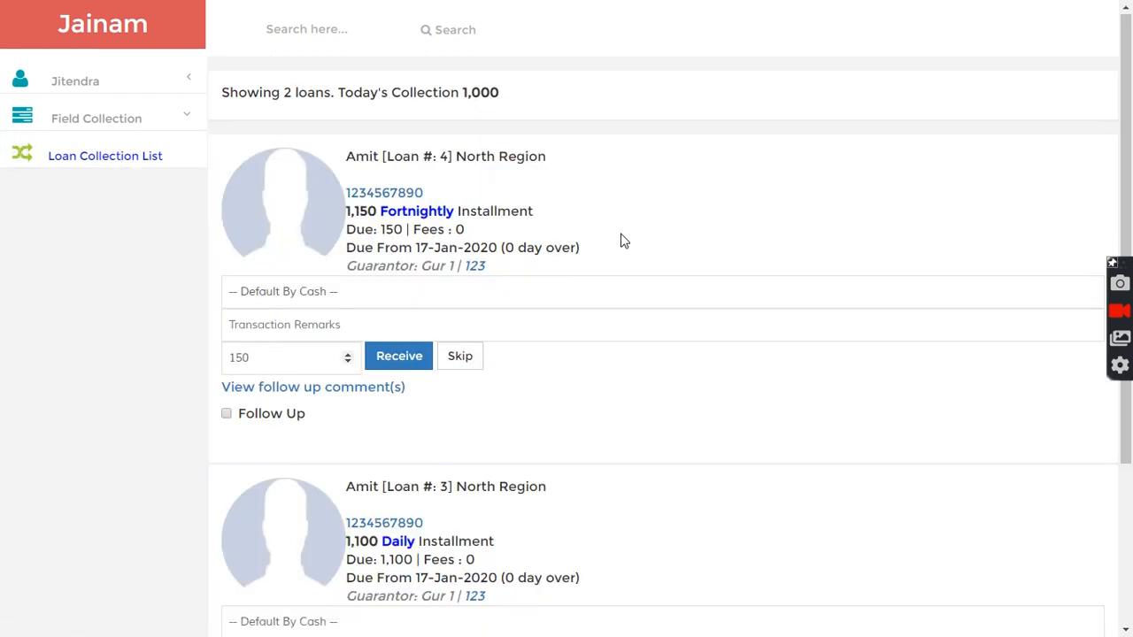
scroll(629, 241, down, 2)
scroll(632, 243, up, 2)
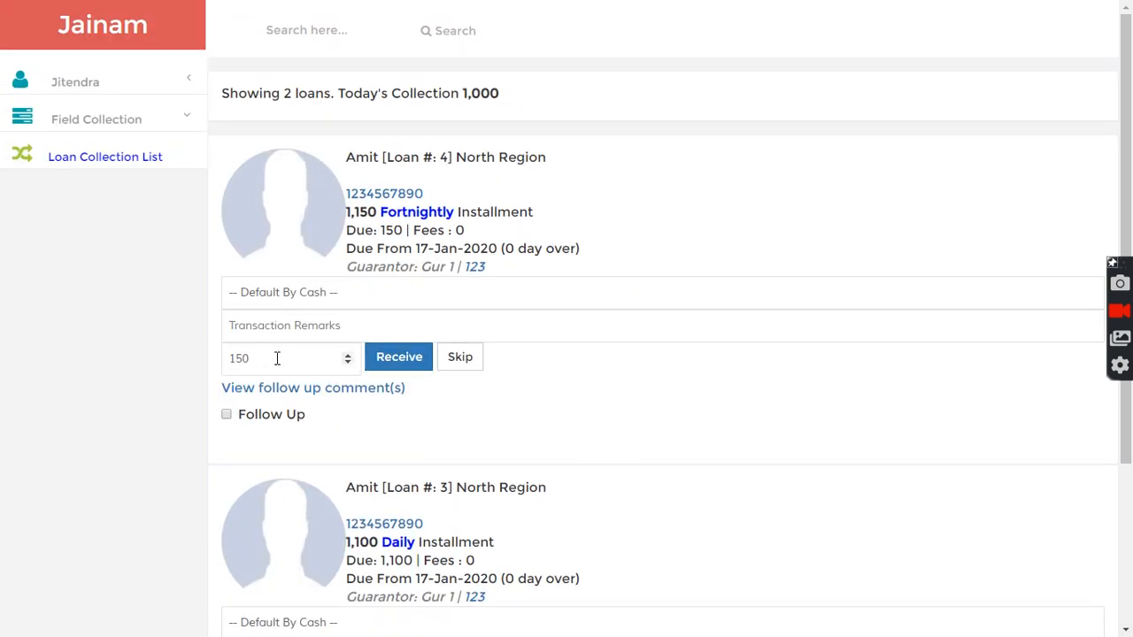
click(460, 359)
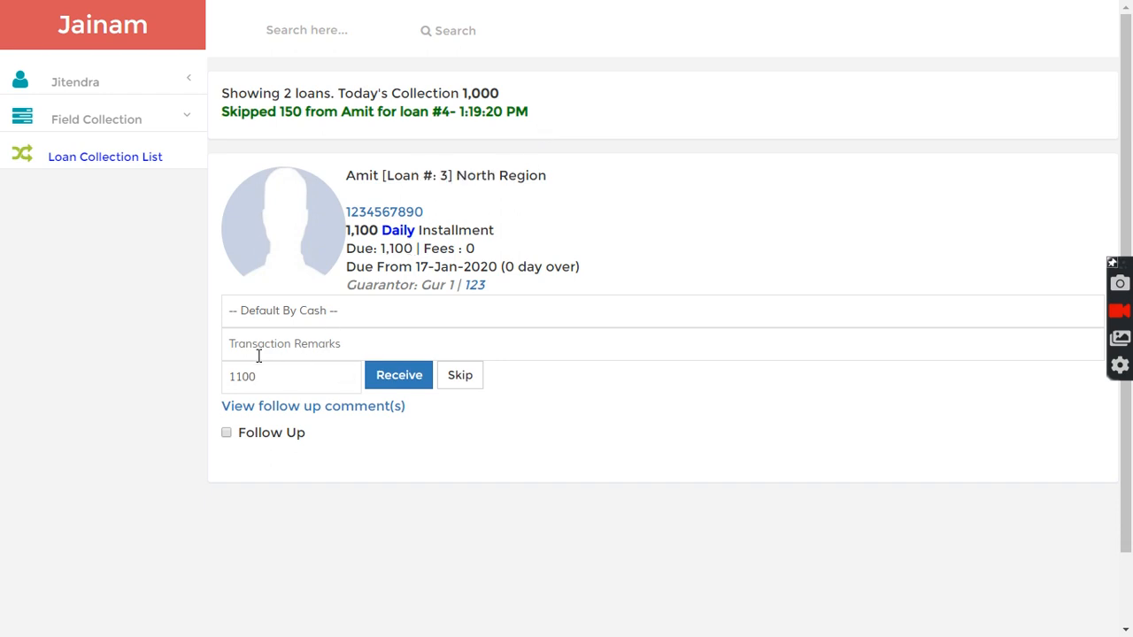
- Save a follow-up on loan #3 dated 23/01/2020 with comment 'not available. informed in advance', then skip its installment
click(227, 436)
scroll(321, 480, down, 1)
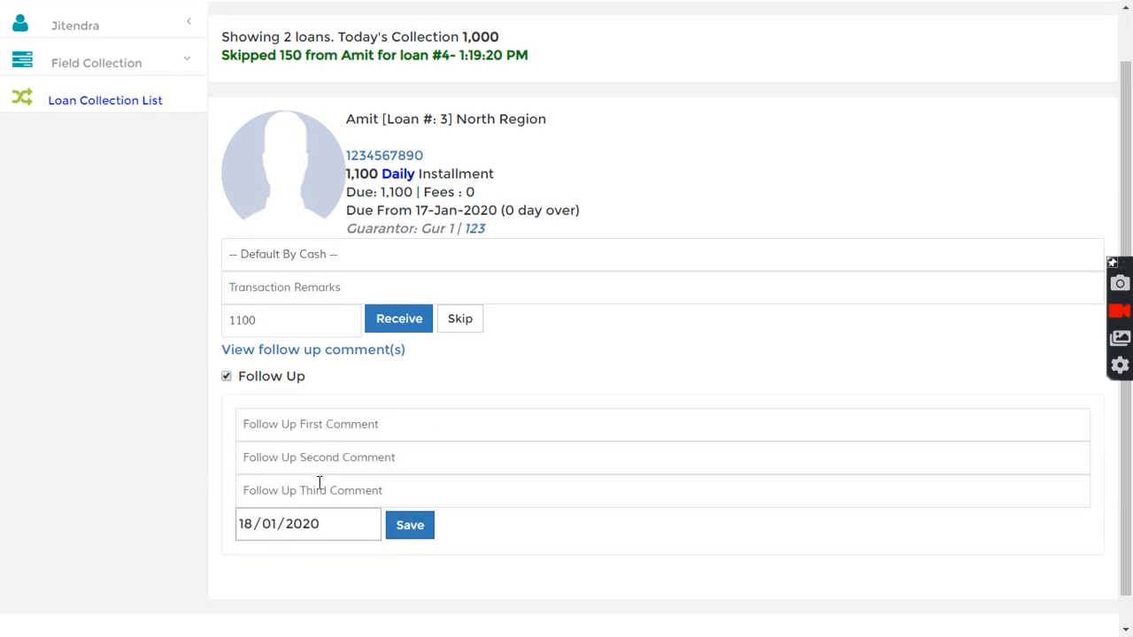
click(372, 493)
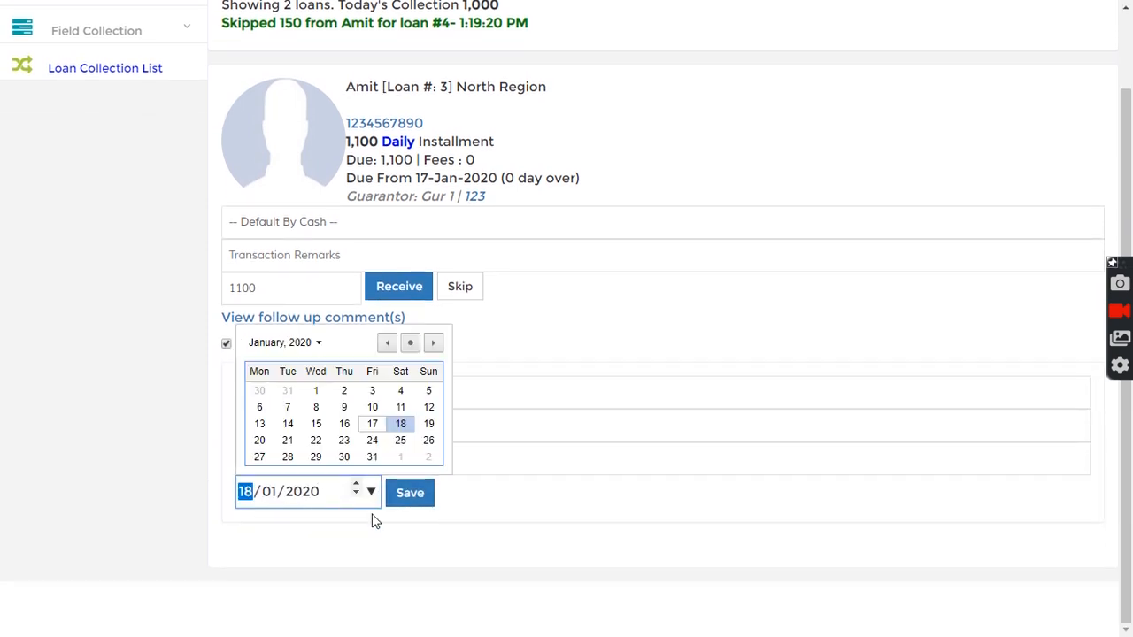
click(345, 441)
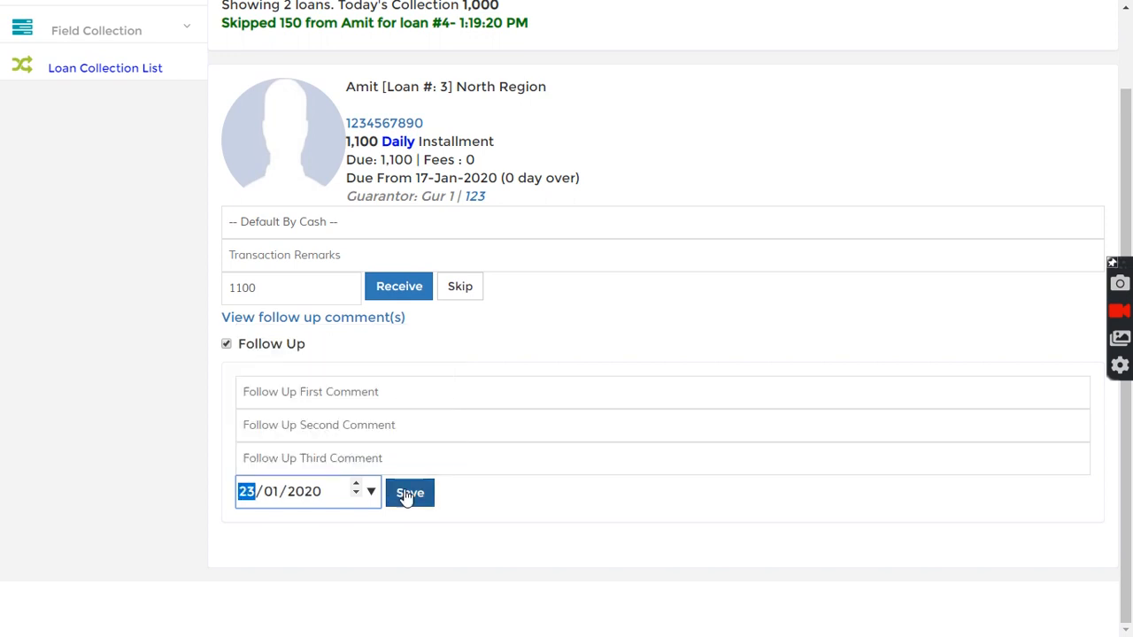
click(365, 394)
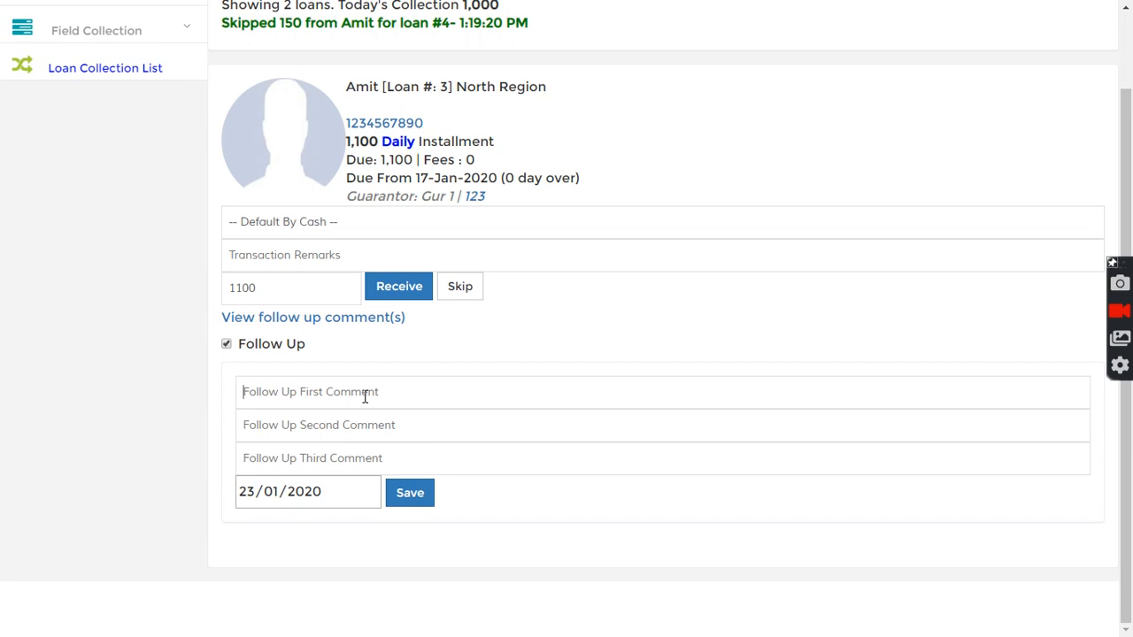
text(no)
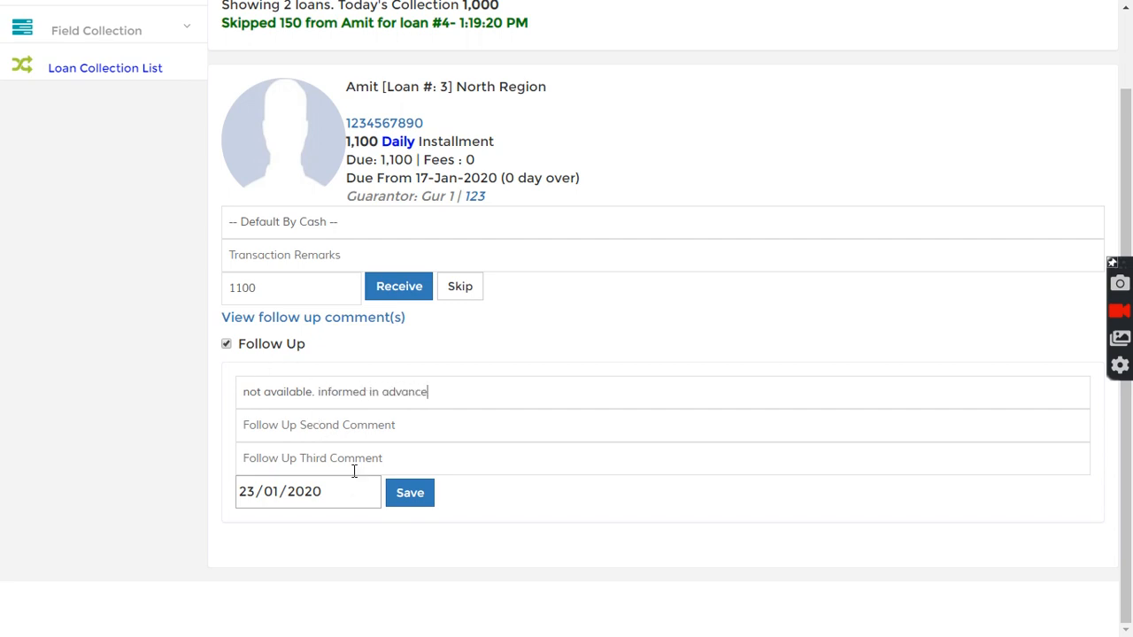
click(408, 496)
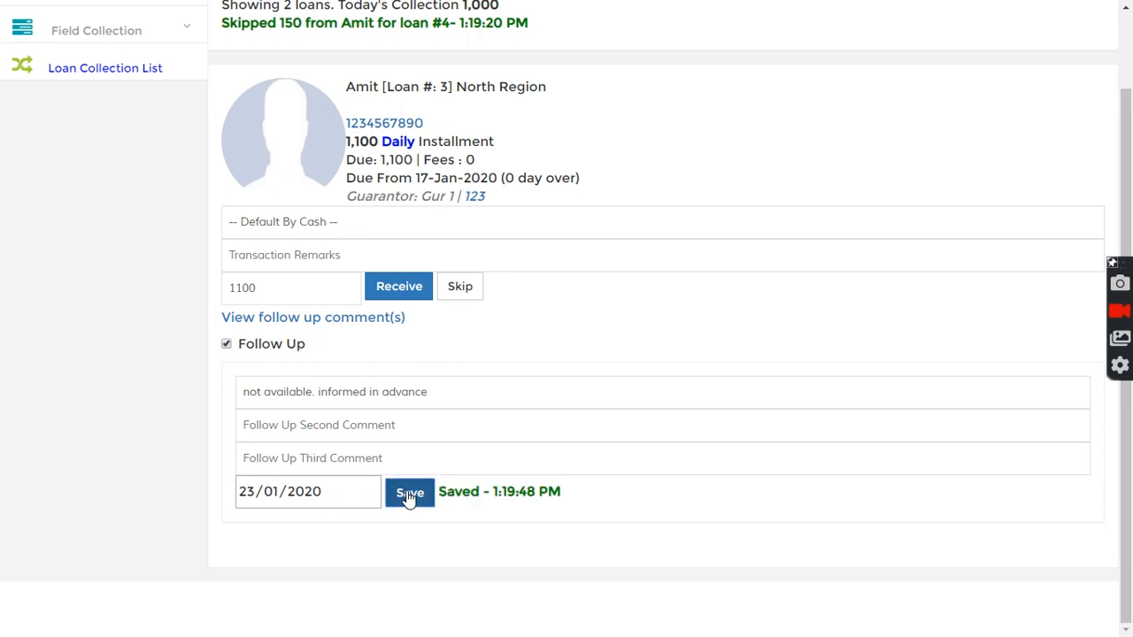
click(463, 295)
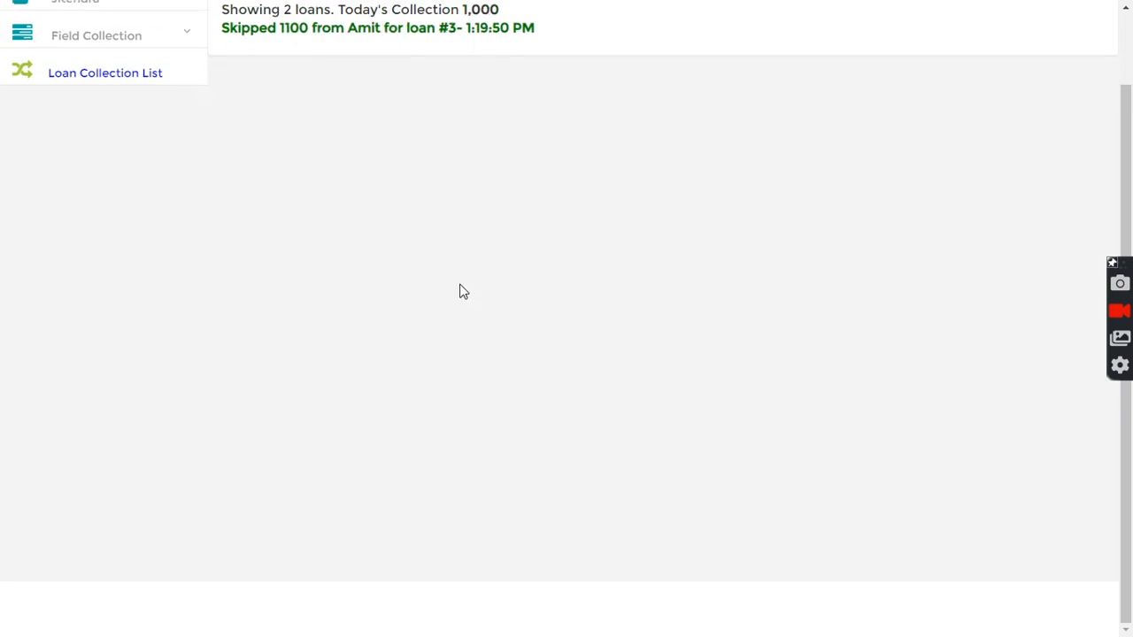
- Sign out of the field agent account and log back in as admin using the saved login
scroll(382, 265, up, 1)
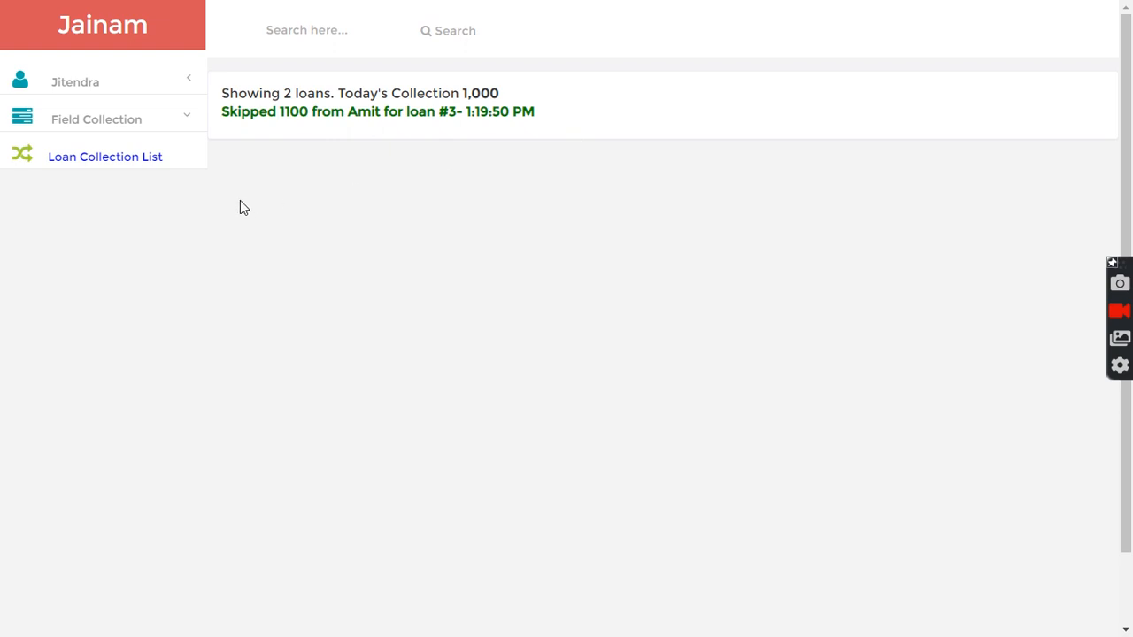
click(81, 85)
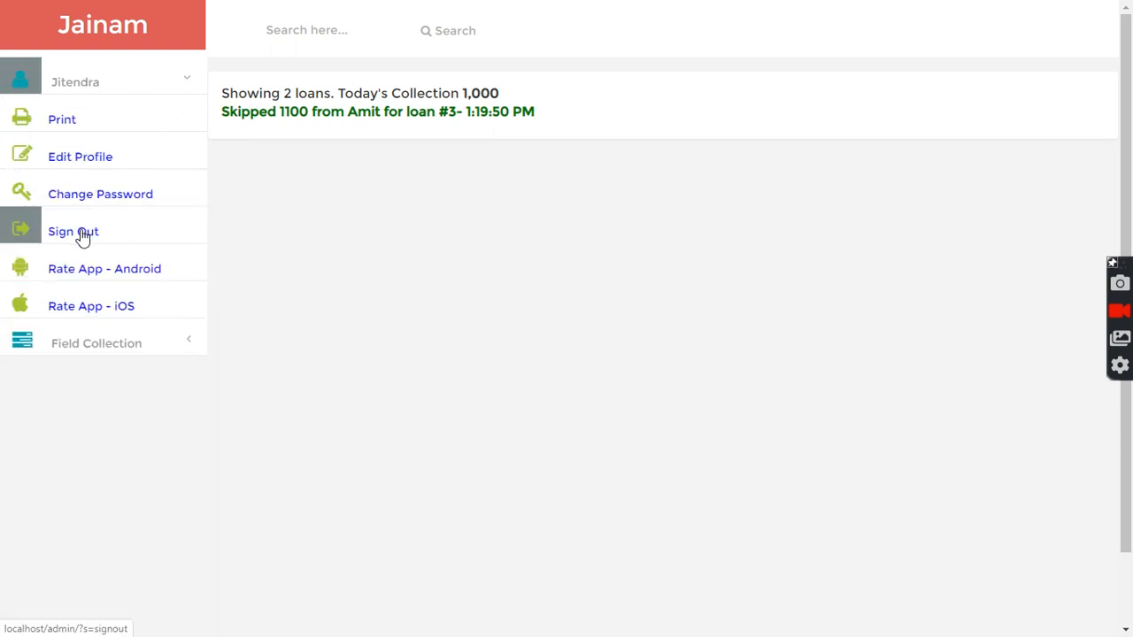
click(81, 231)
drag(480, 228, 330, 230)
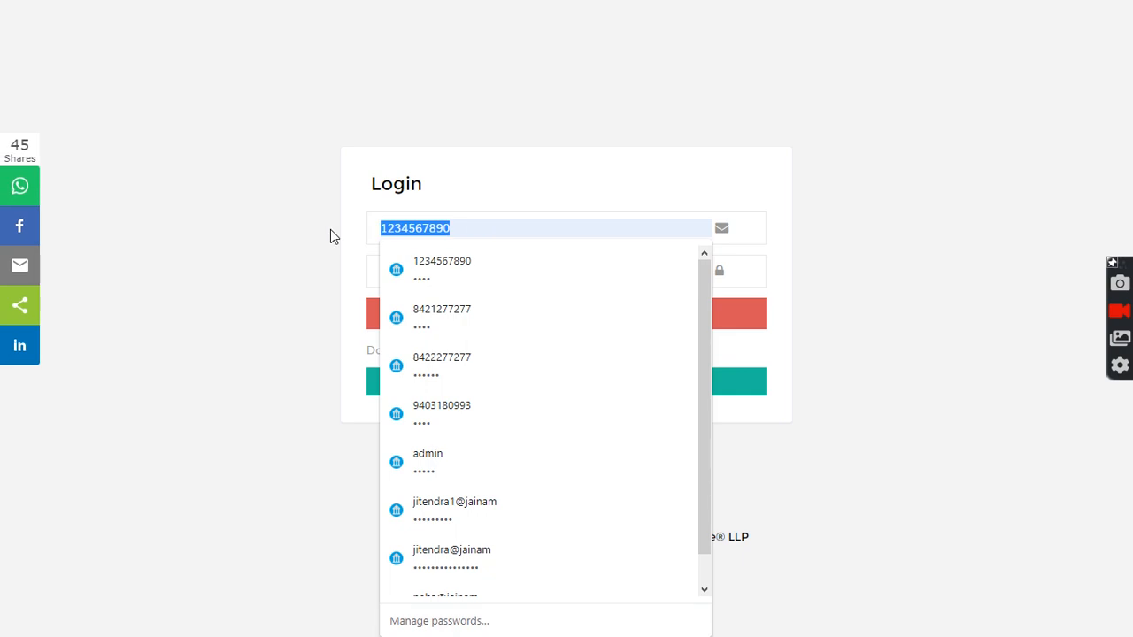
text(admin)
click(516, 288)
click(506, 321)
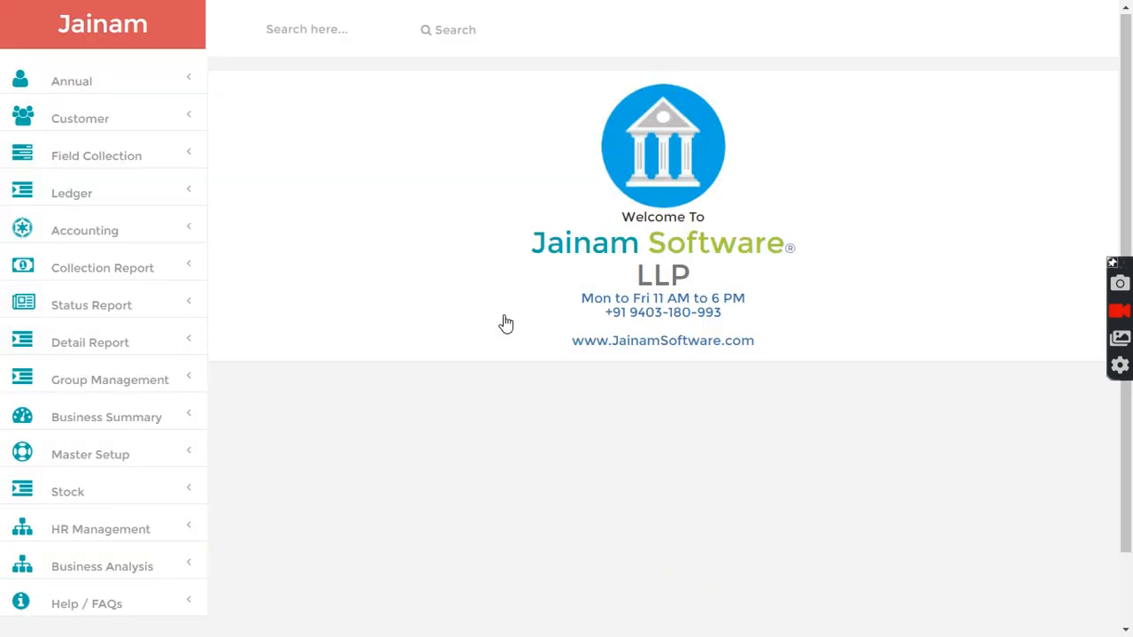
- Open the Collection By Staff report for 17/01/2020, refresh it, and open the field agent's collection details
click(123, 275)
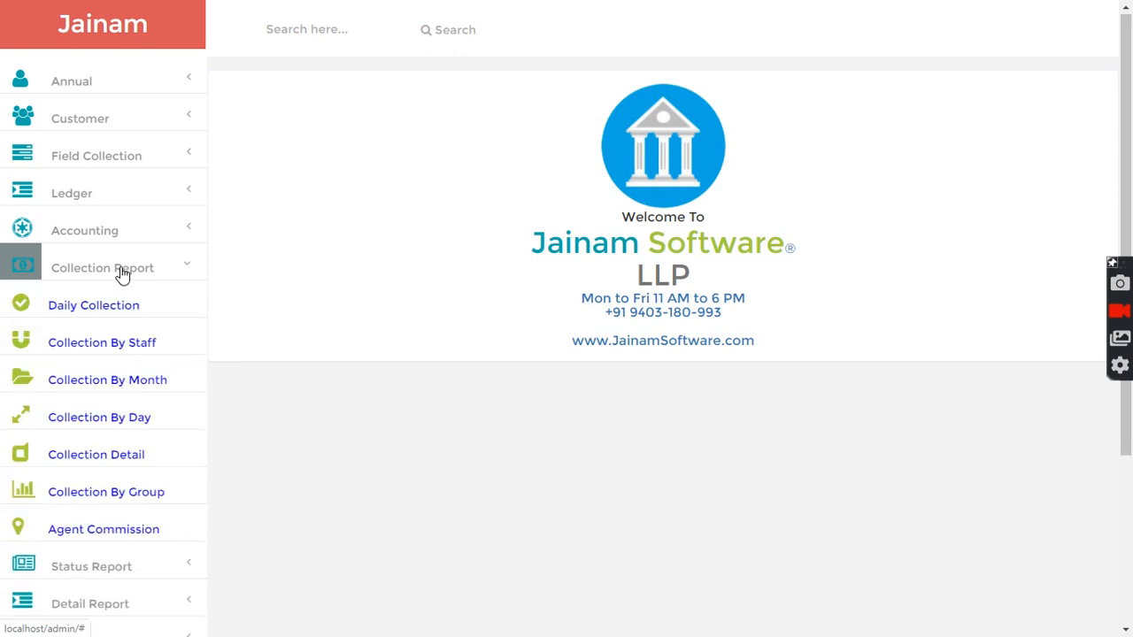
click(113, 351)
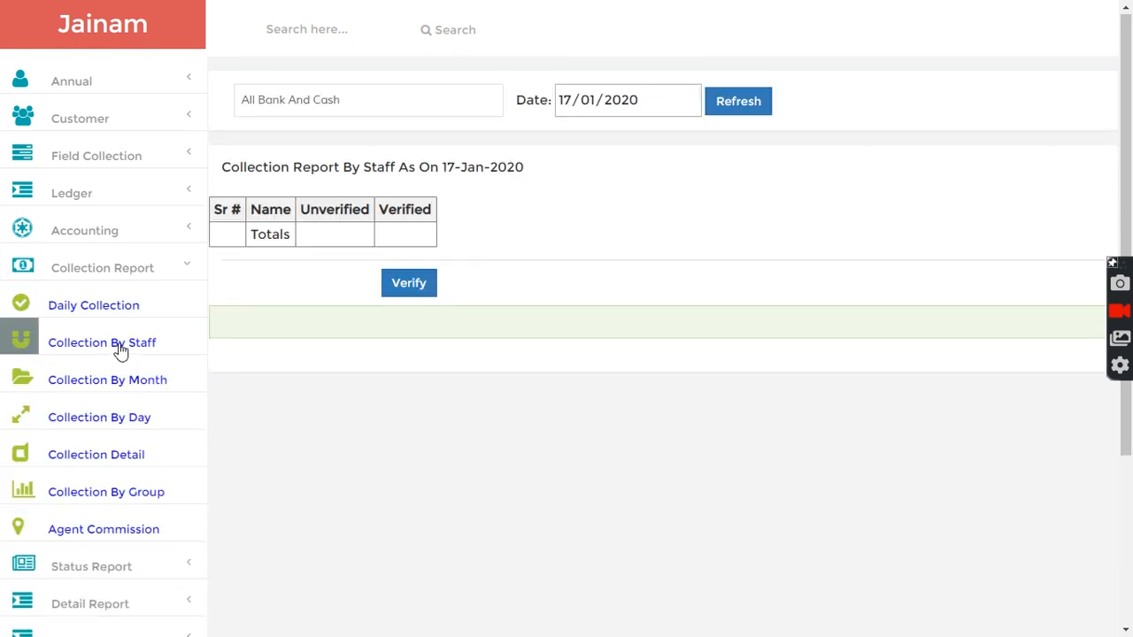
click(719, 103)
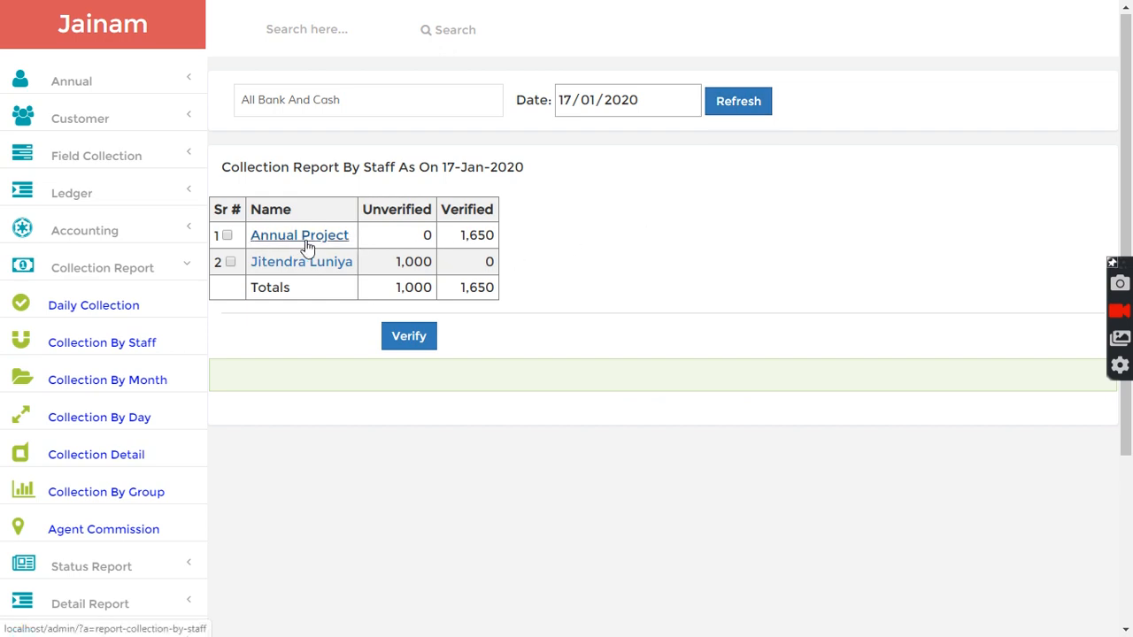
drag(460, 239, 506, 237)
click(459, 242)
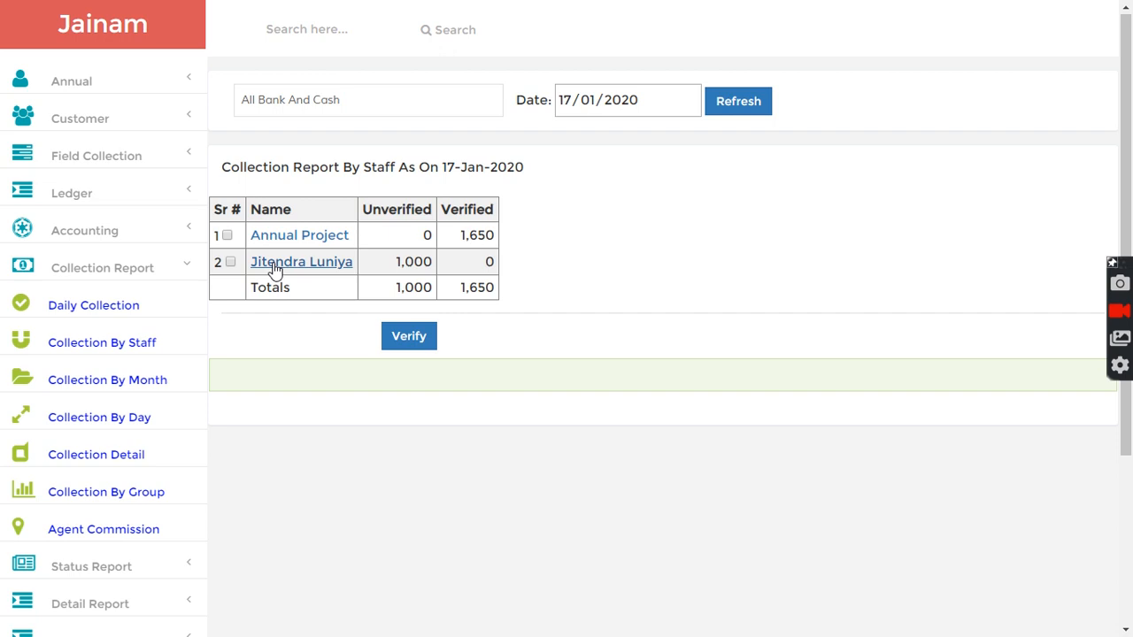
drag(394, 262, 434, 262)
click(434, 262)
click(295, 268)
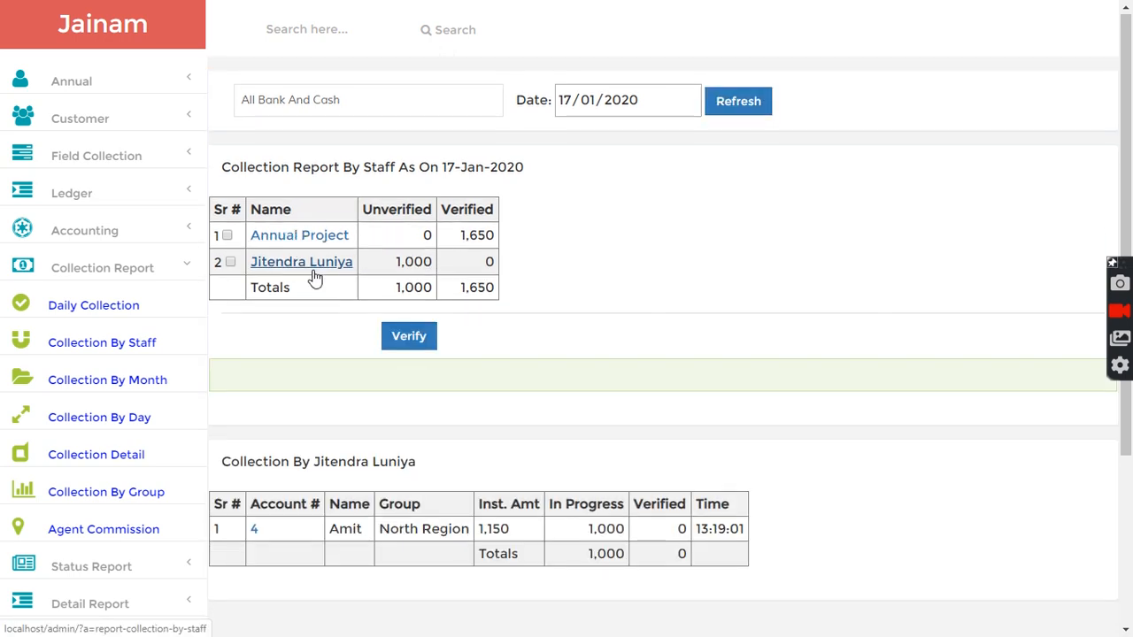
- Examine the field agent's collection table with its in-progress and verified amounts
scroll(374, 443, down, 1)
drag(336, 445, 469, 446)
click(469, 446)
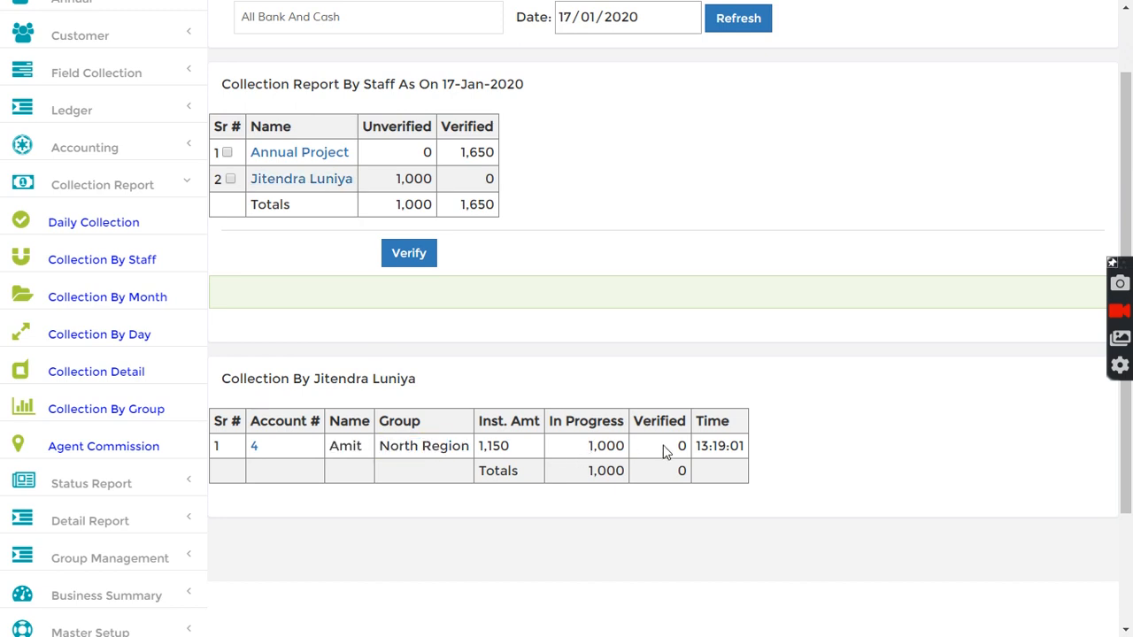
drag(697, 446, 751, 446)
click(668, 363)
scroll(522, 353, up, 1)
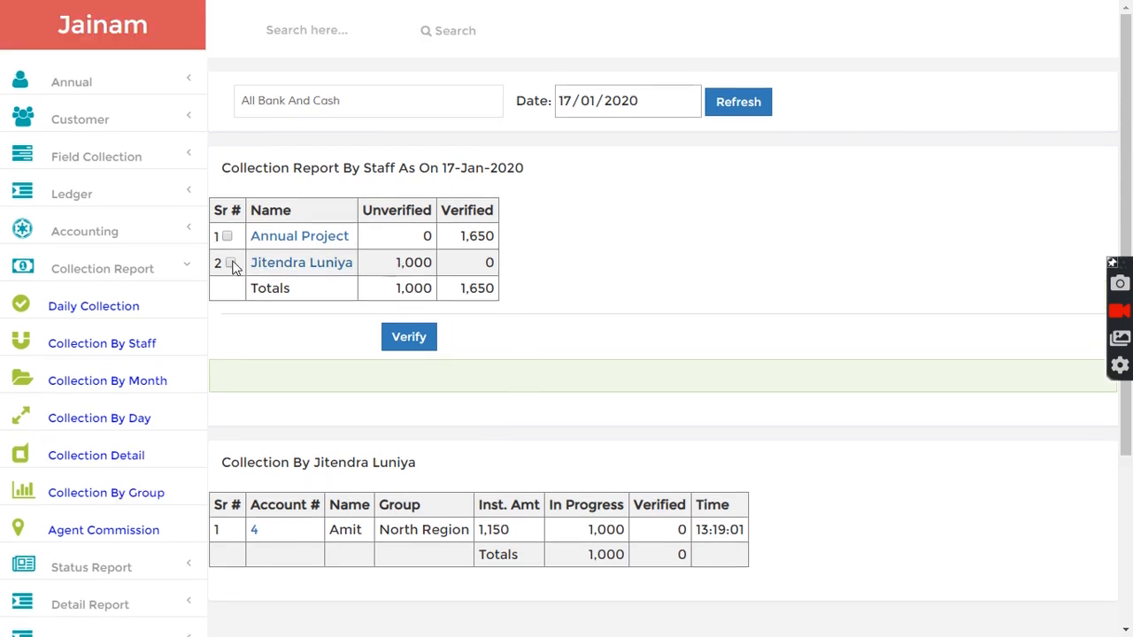
scroll(132, 463, down, 2)
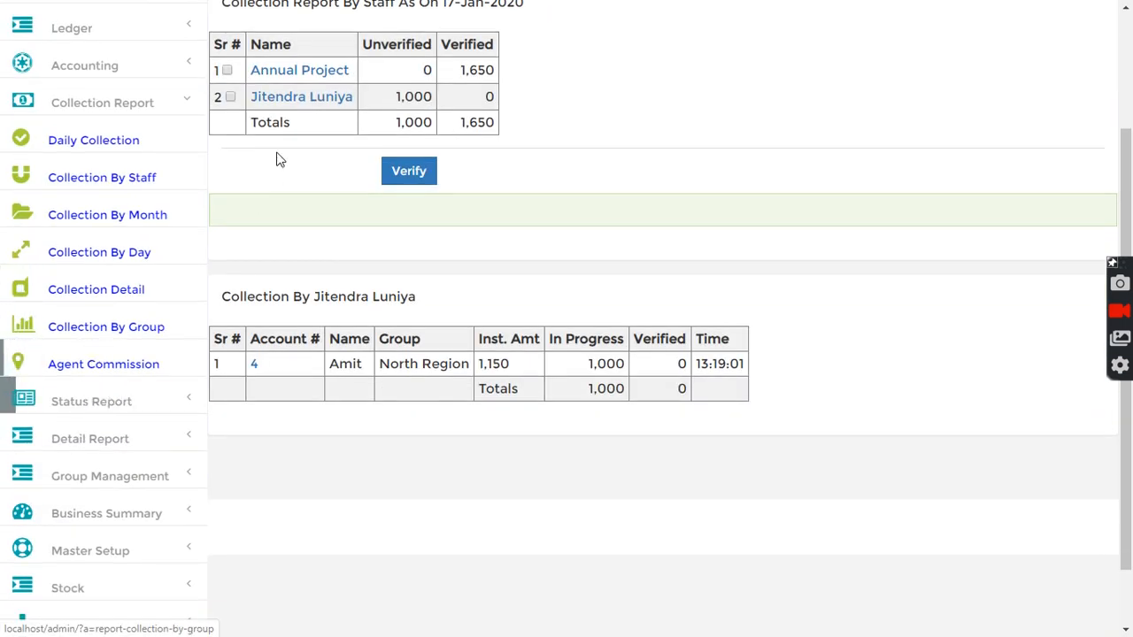
drag(363, 44, 449, 50)
click(337, 200)
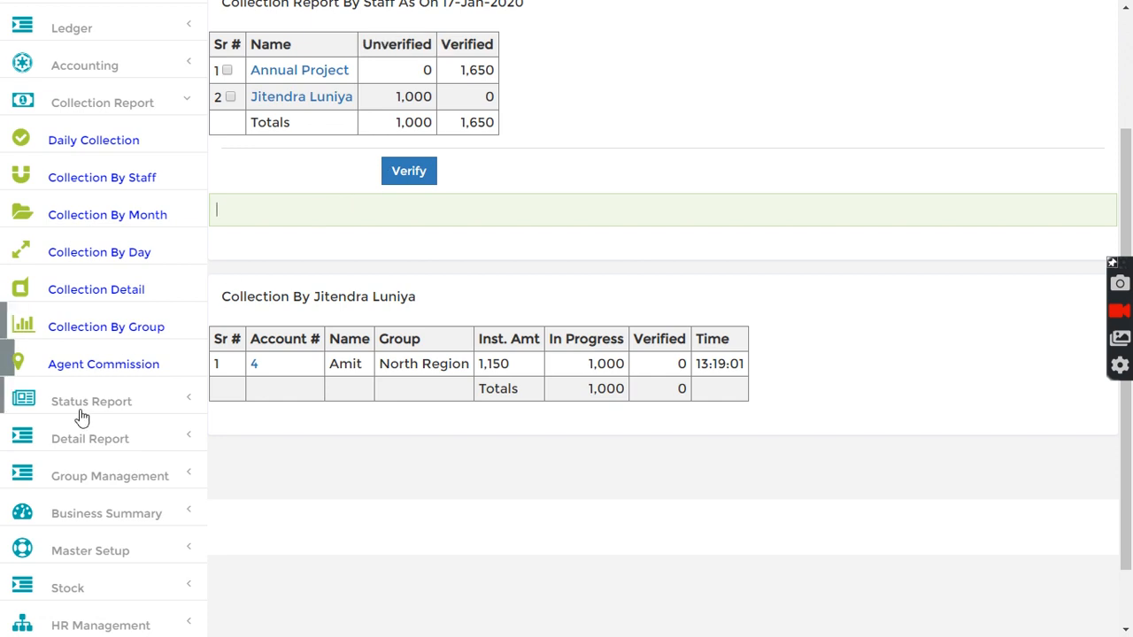
- Open the Day Book, refresh it for 17/01/2020, and review the unverified collection line
scroll(88, 434, down, 1)
click(82, 441)
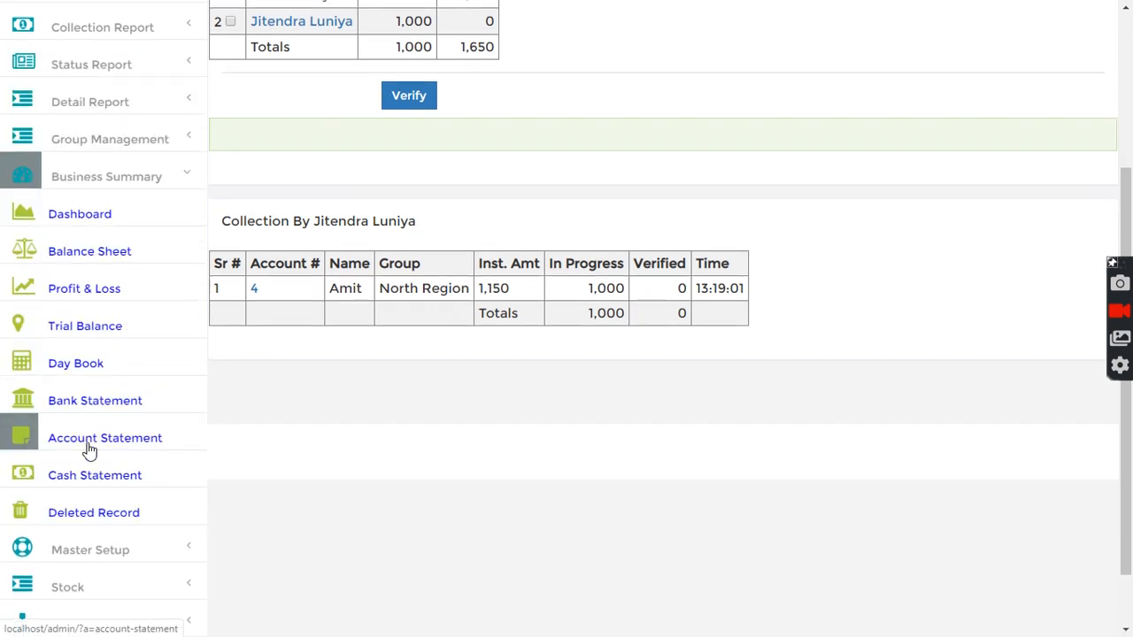
click(79, 366)
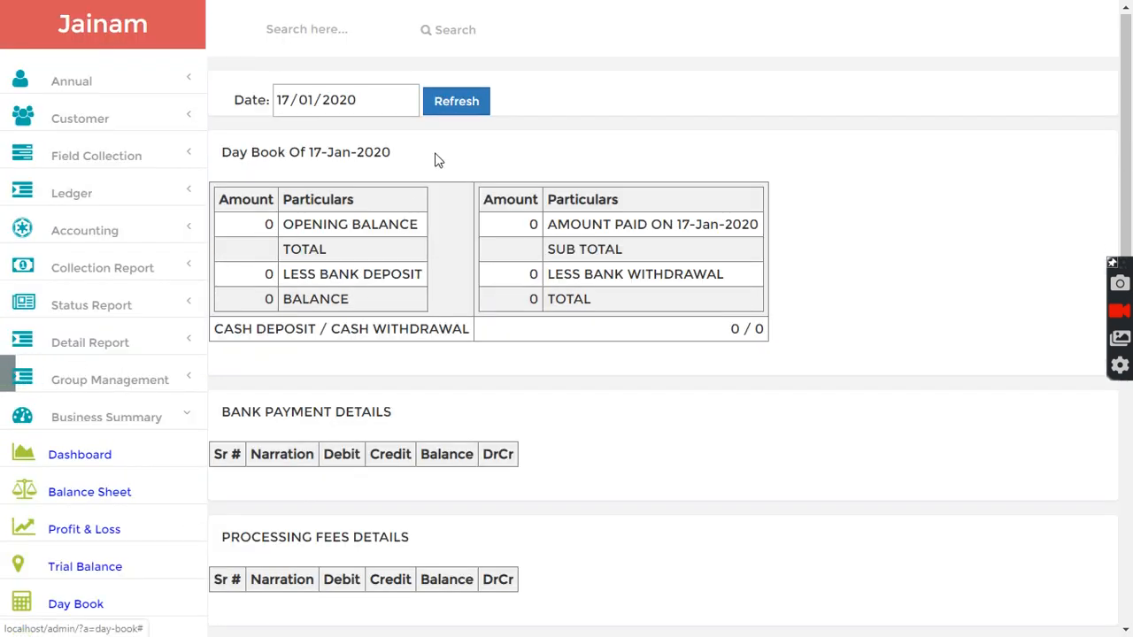
click(463, 99)
drag(228, 454, 786, 460)
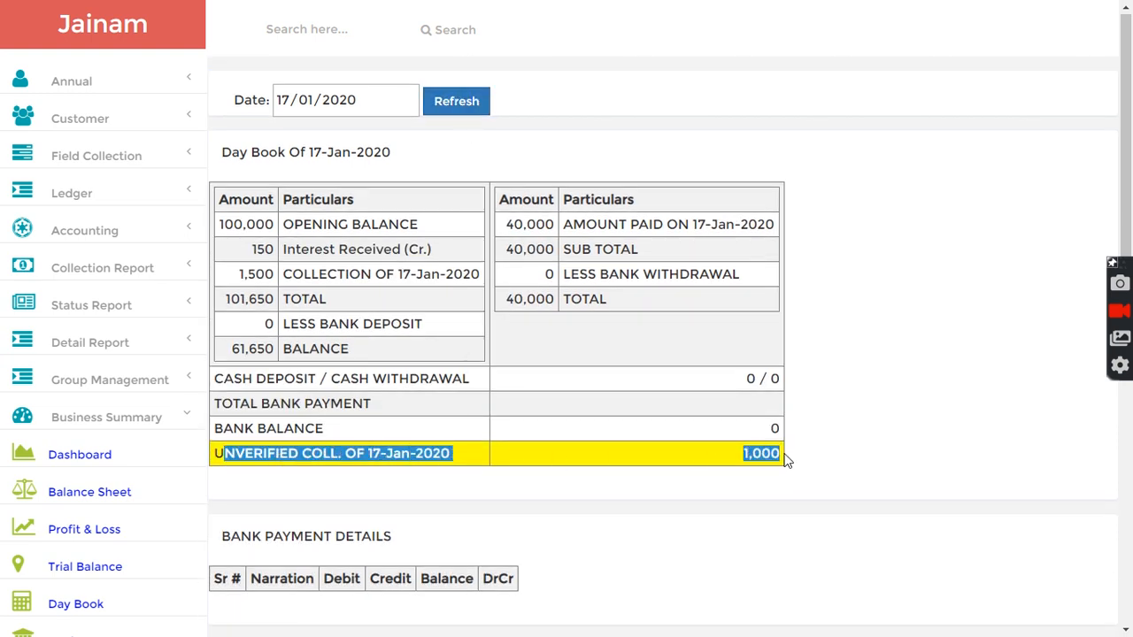
click(692, 460)
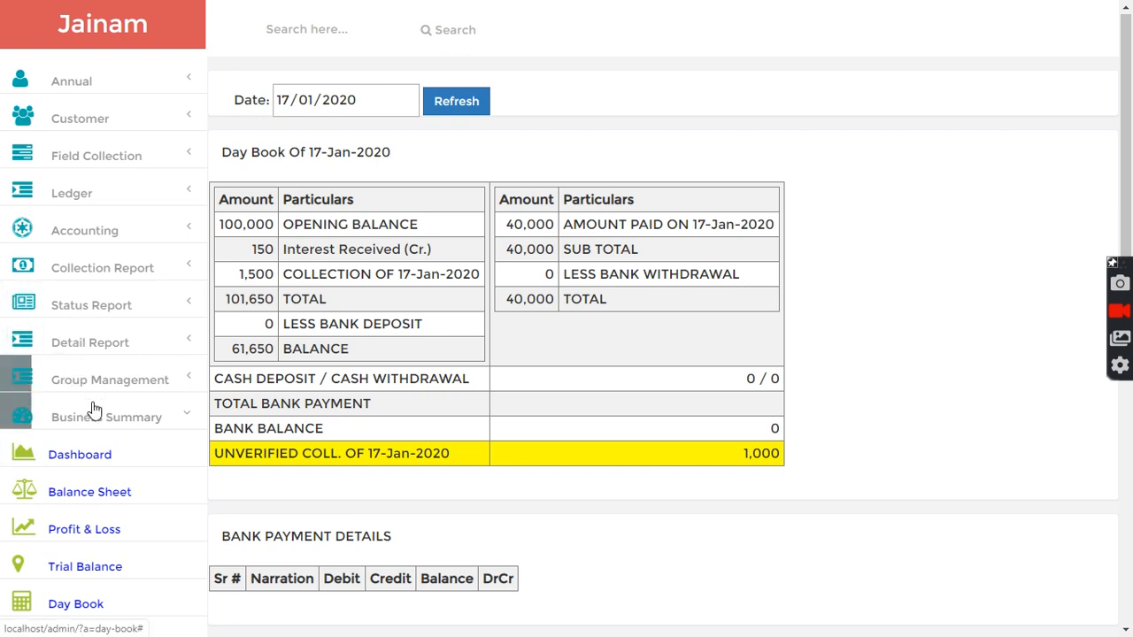
- Open the Collection By Staff report, refresh it, select the field agent's unverified collection and verify it
click(84, 269)
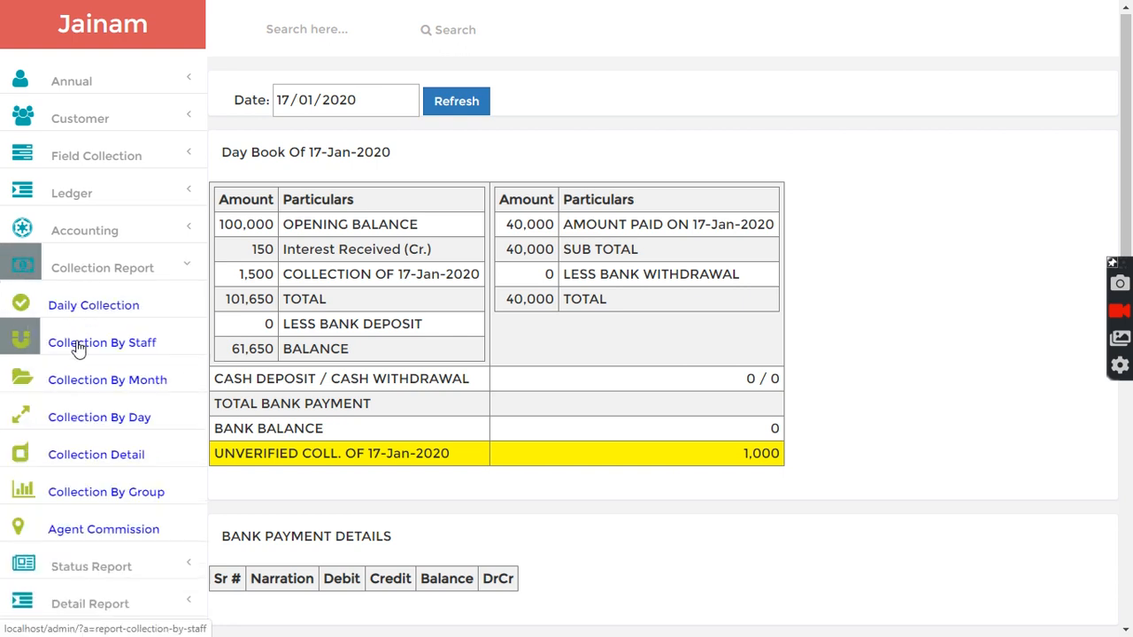
click(78, 347)
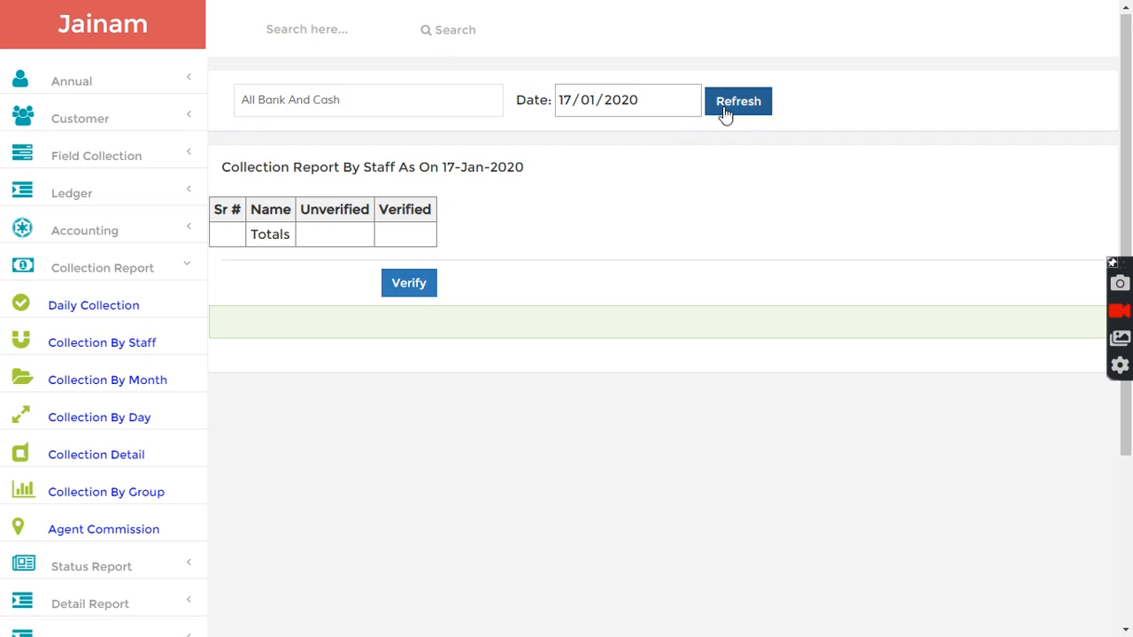
click(724, 108)
click(230, 262)
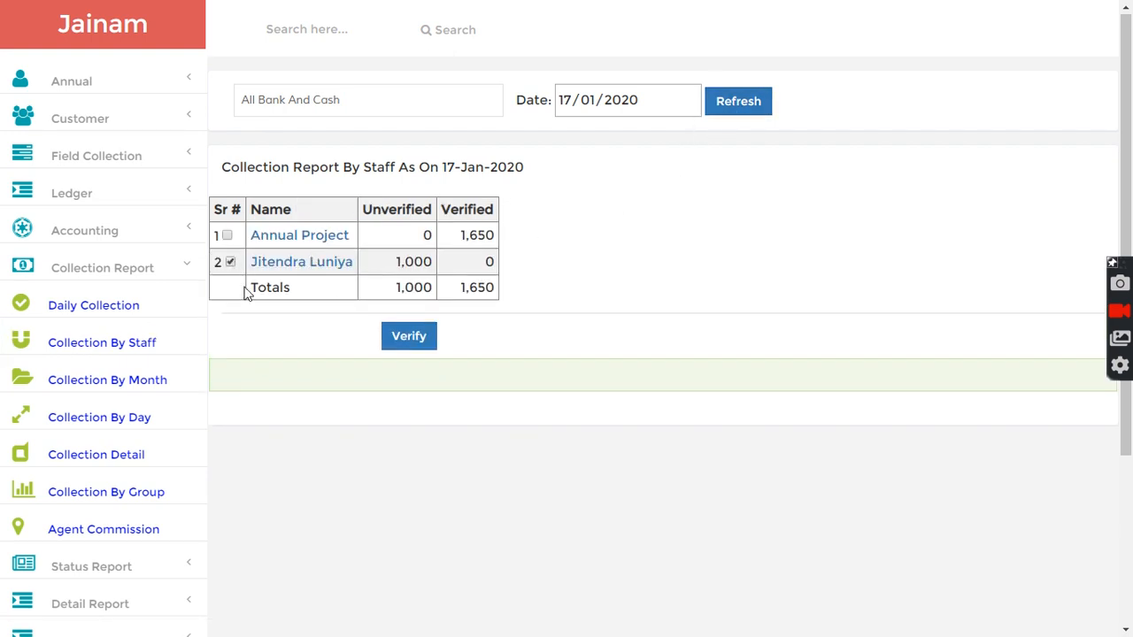
click(399, 341)
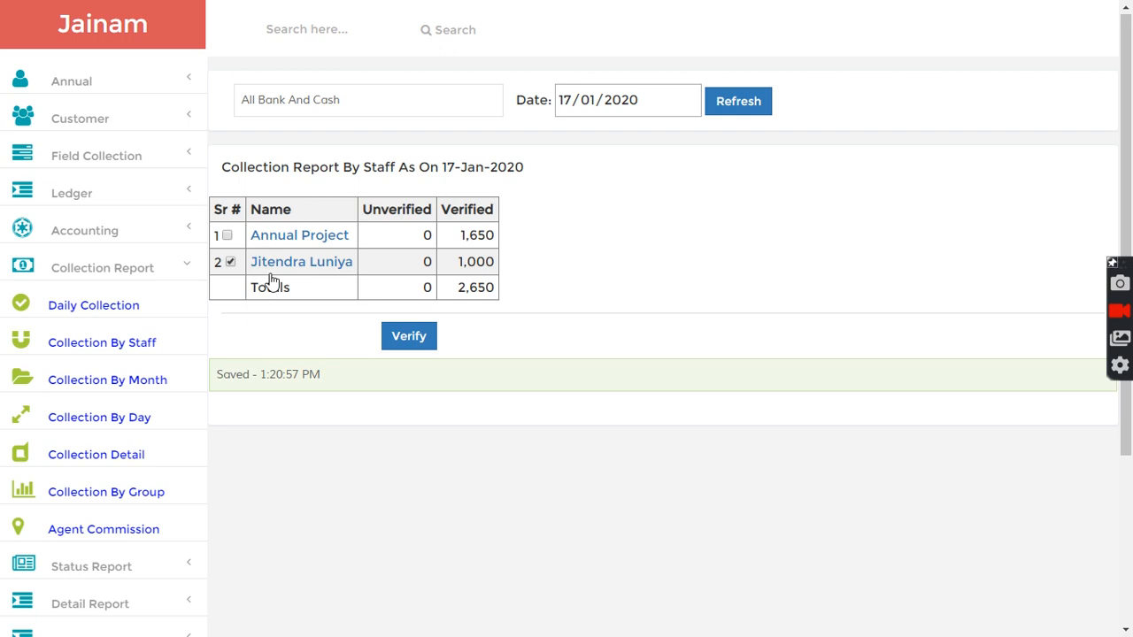
- Reopen the Day Book for 17/01/2020 and check the unverified collection line
scroll(172, 463, down, 3)
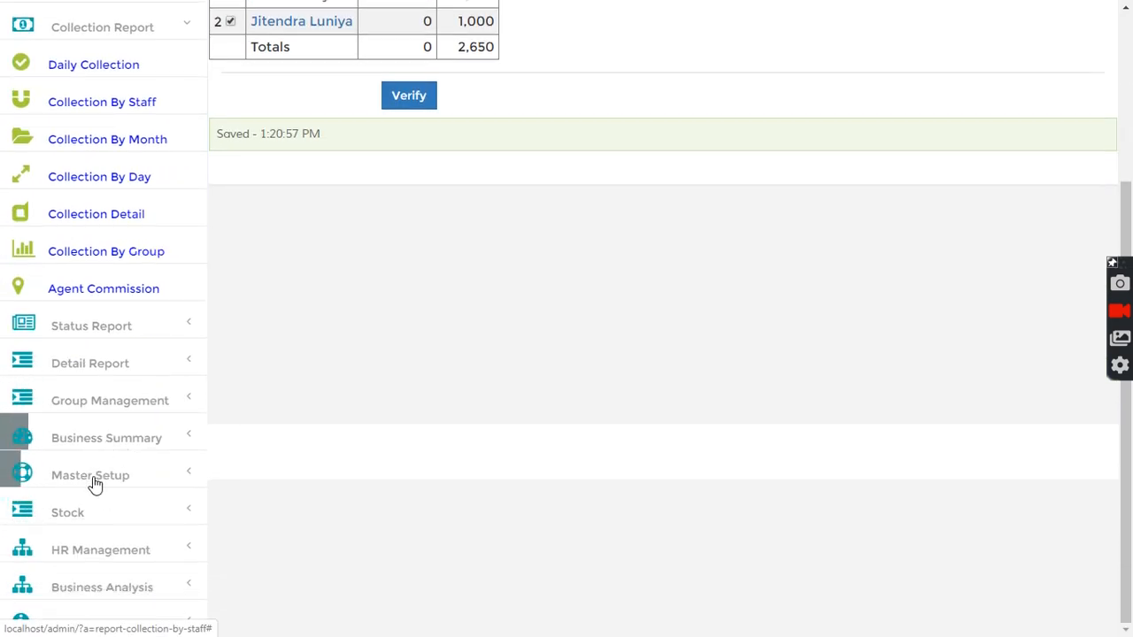
click(90, 451)
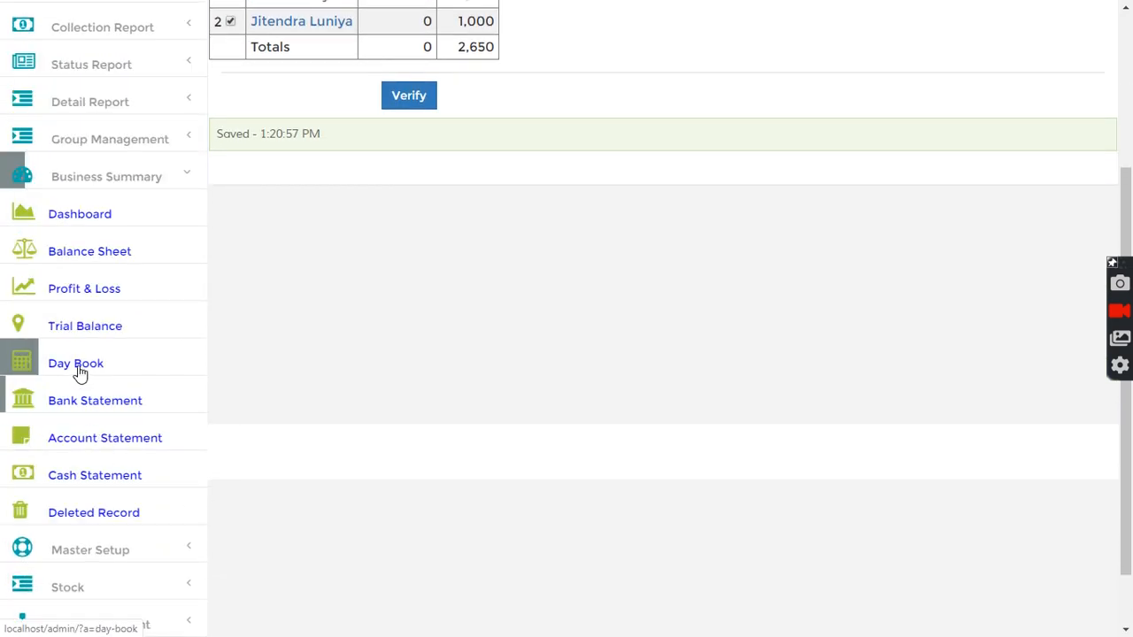
click(78, 364)
click(470, 131)
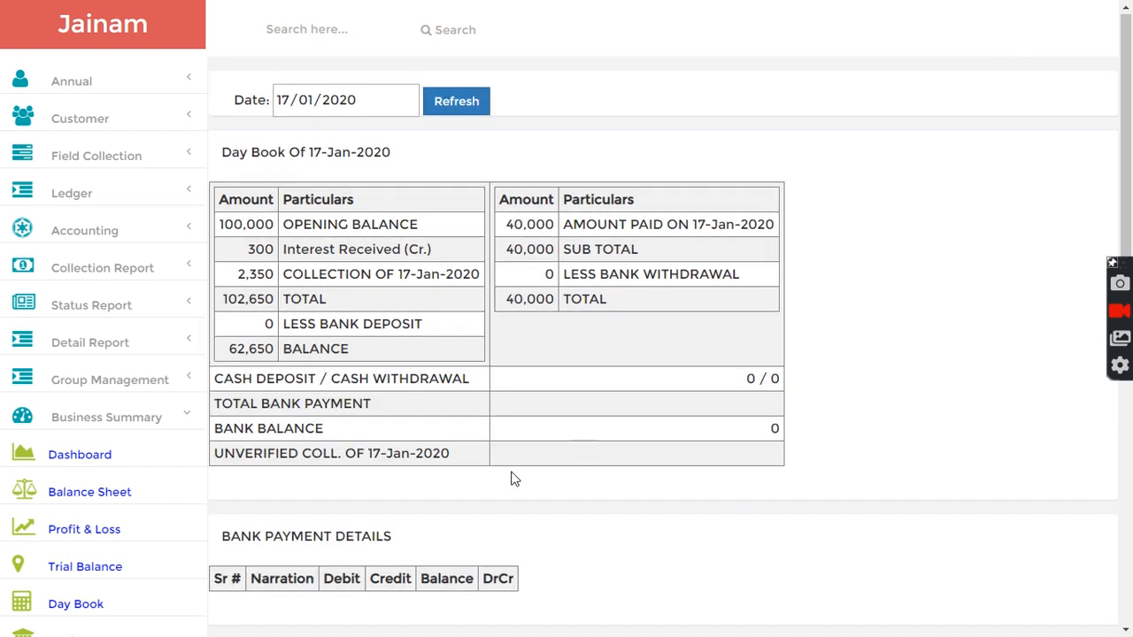
drag(215, 452, 418, 453)
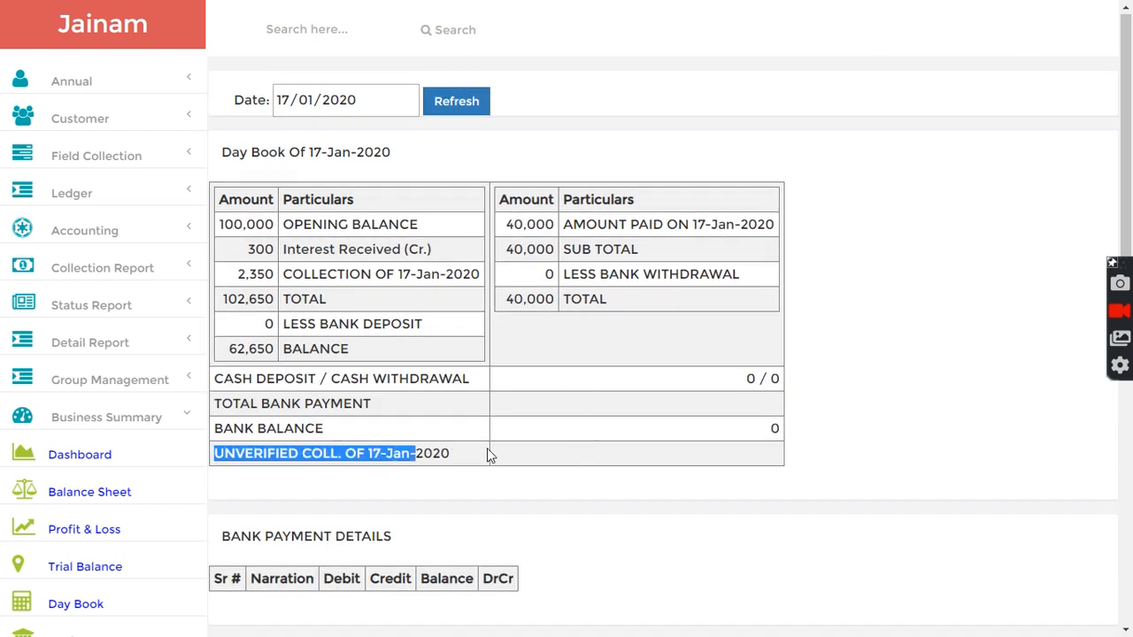
click(620, 453)
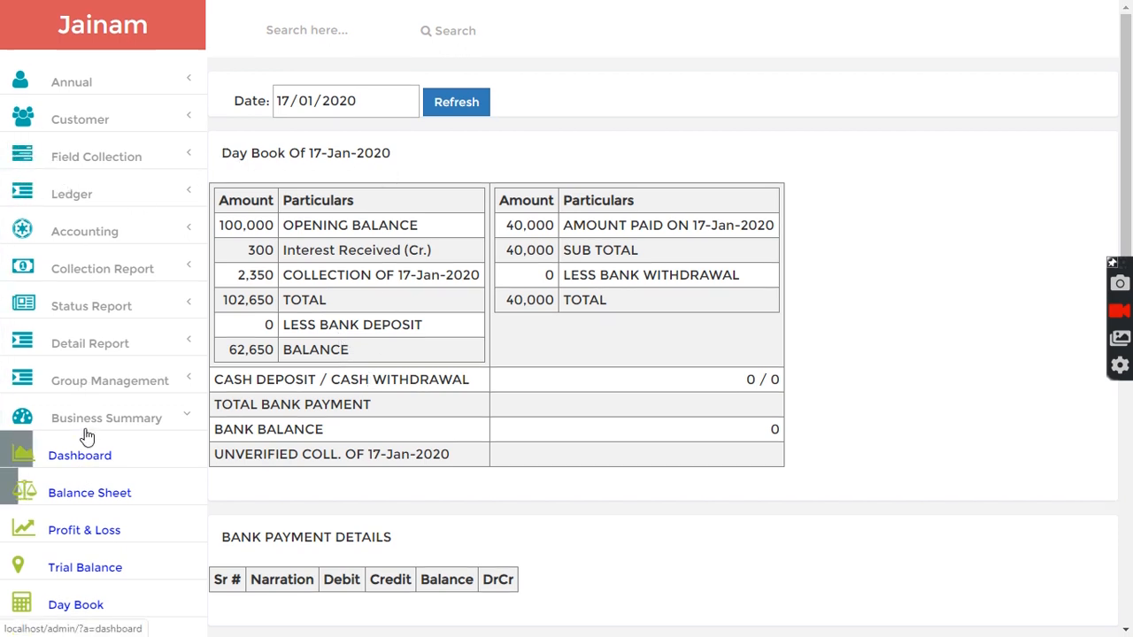
- Open the Outstanding List status report, refresh it for 17/01/2020, and review the customer's loan balances and dues
scroll(122, 454, down, 2)
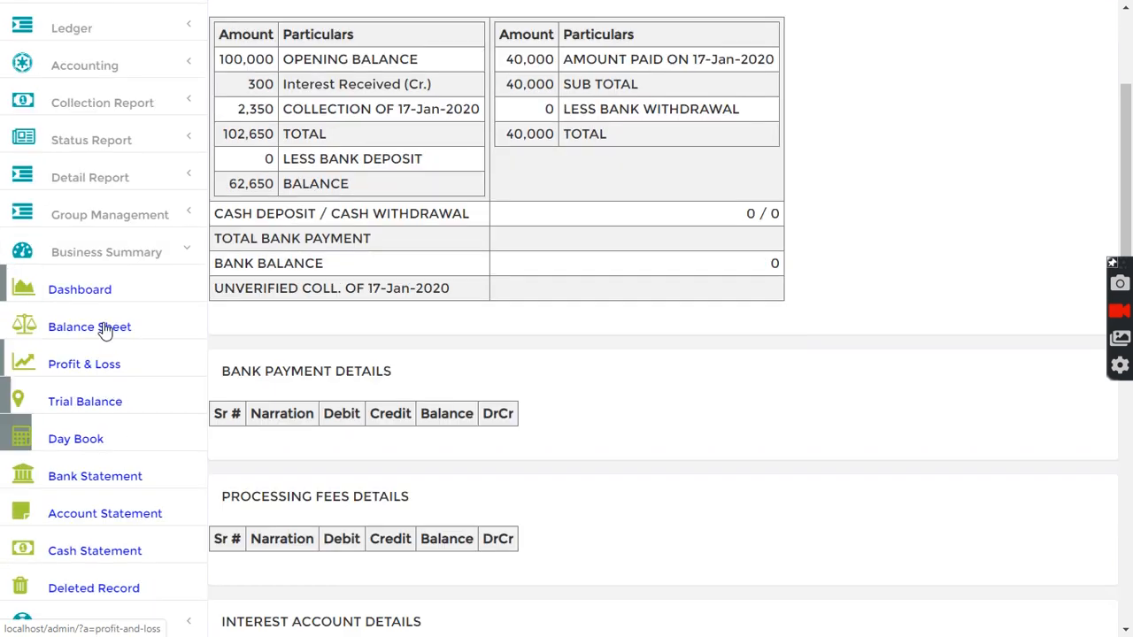
click(97, 258)
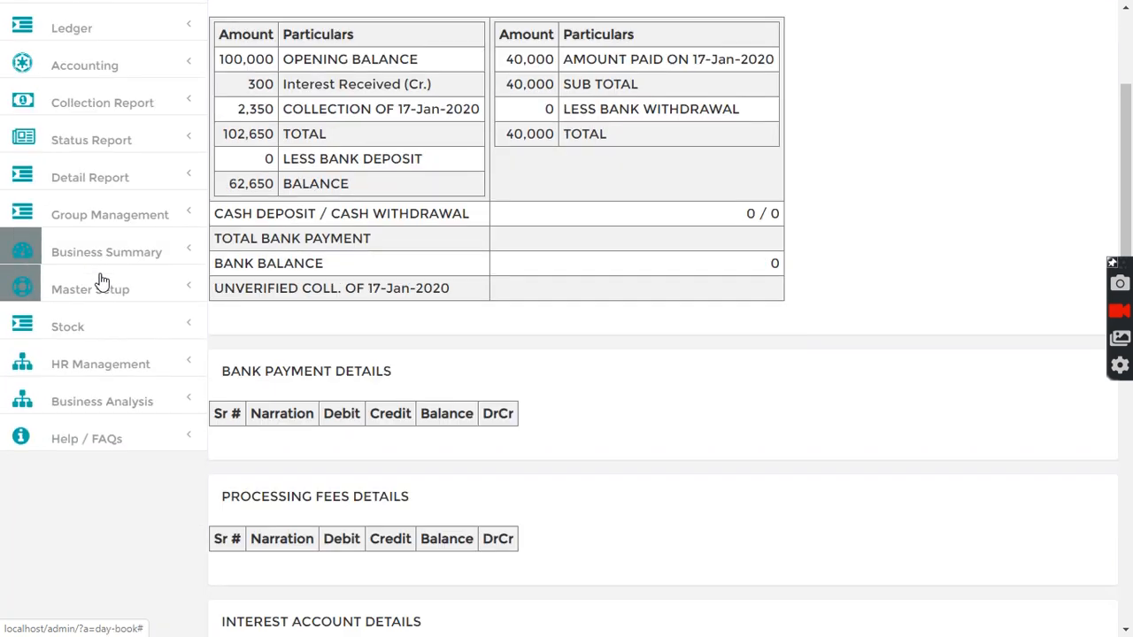
scroll(101, 281, up, 2)
click(92, 307)
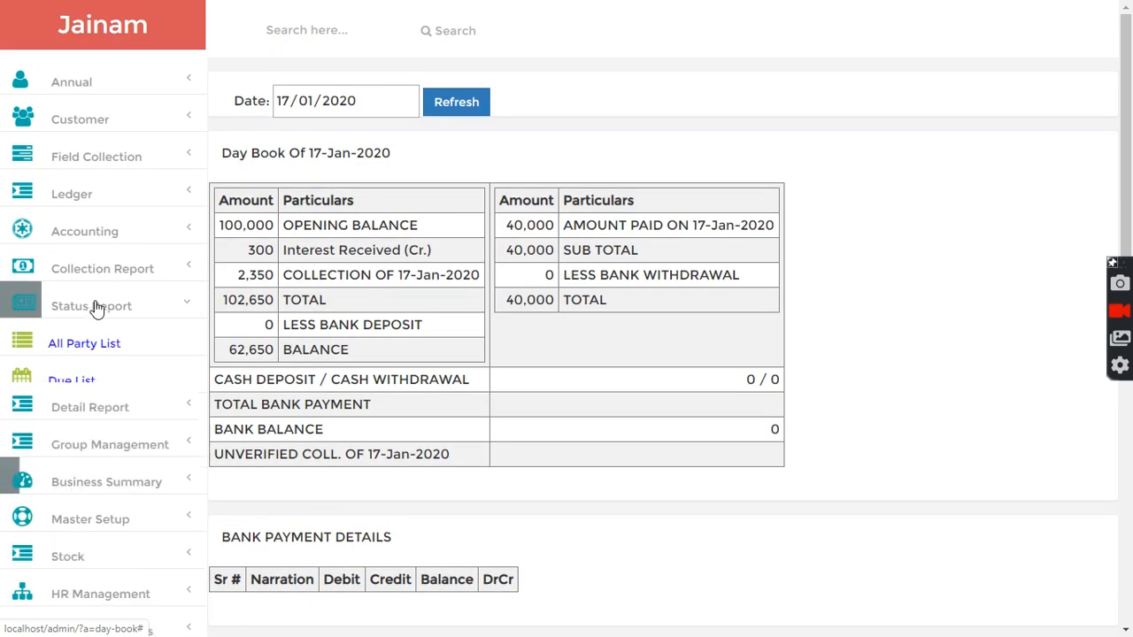
click(95, 500)
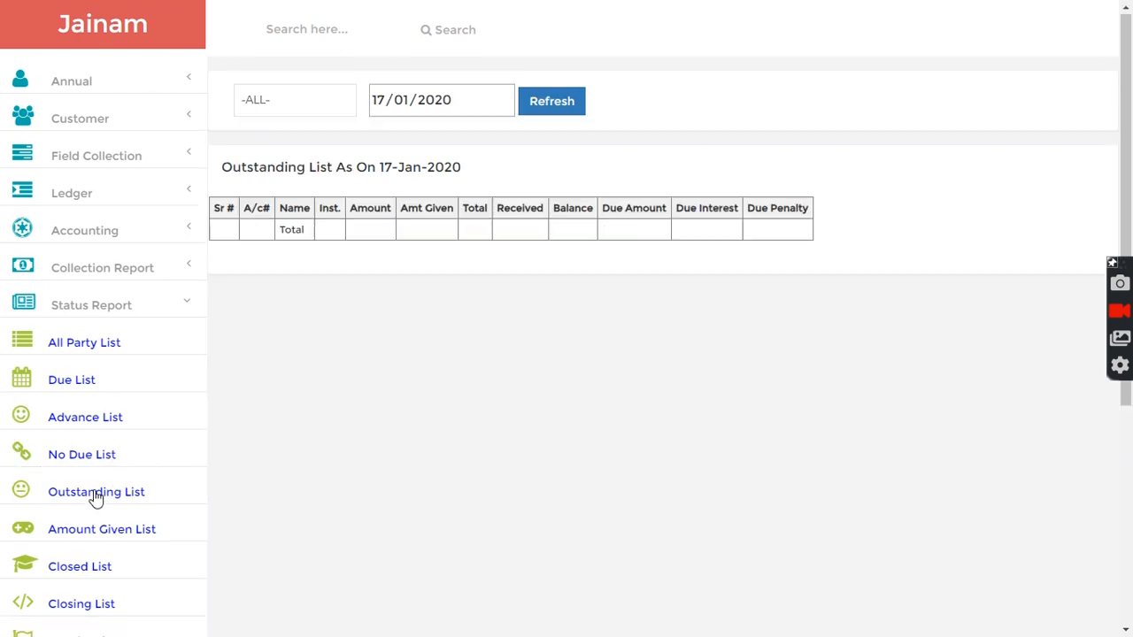
click(549, 102)
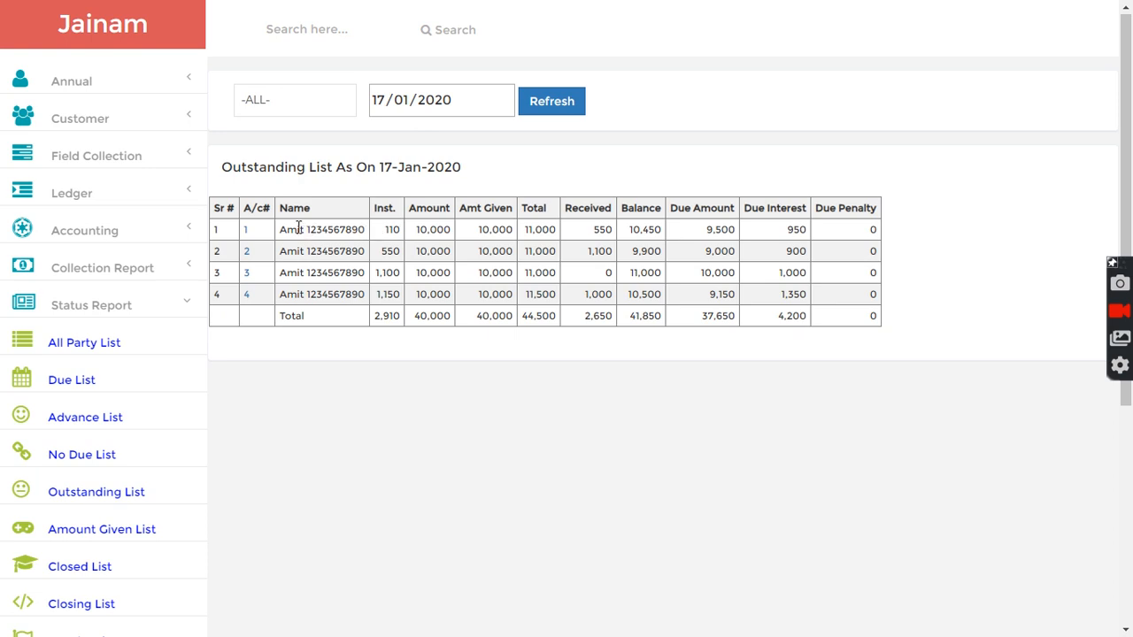
drag(298, 228, 776, 286)
click(493, 248)
drag(291, 228, 540, 230)
click(590, 245)
- Open the Due List for 17/01/2020, refresh it, review the due accounts, and return to the home page
click(66, 383)
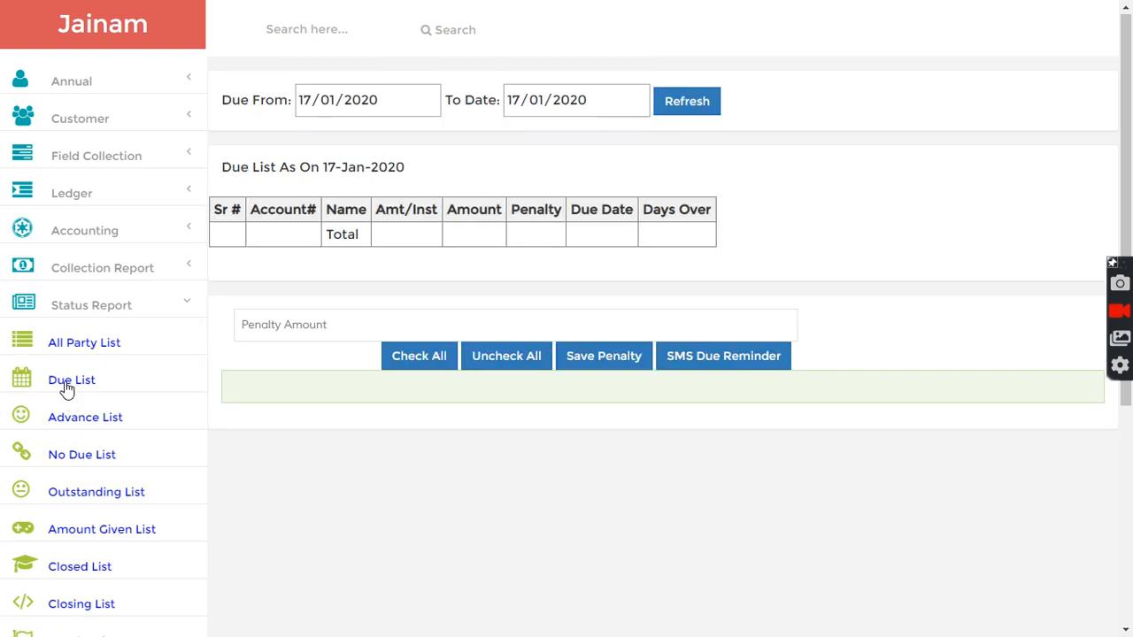
click(678, 105)
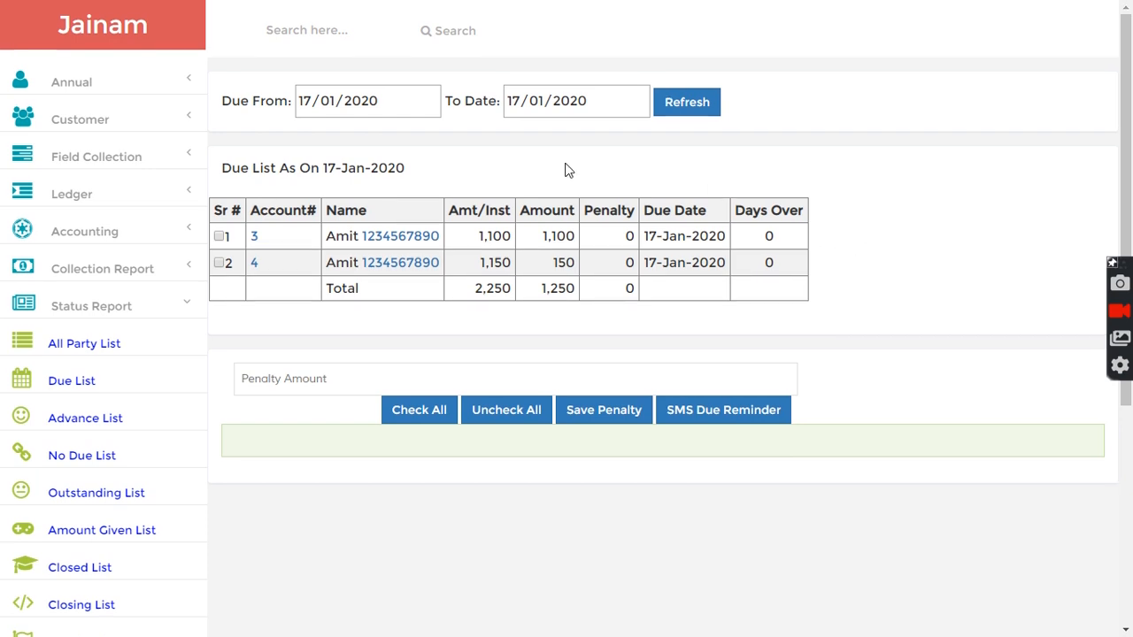
click(97, 28)
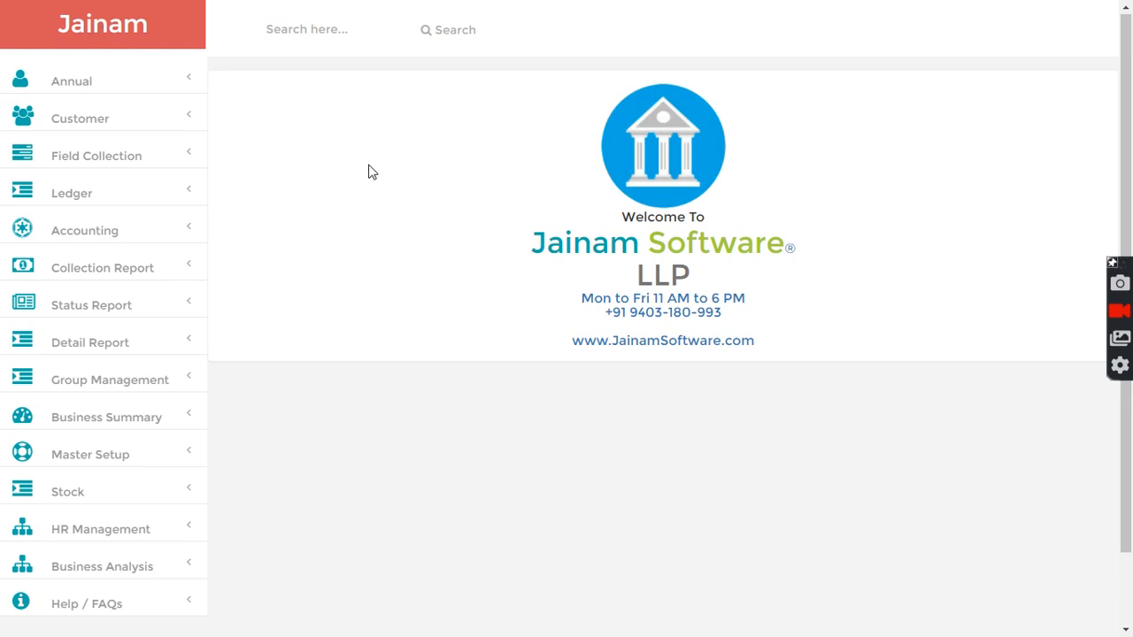
scroll(373, 173, down, 1)
scroll(373, 173, up, 1)
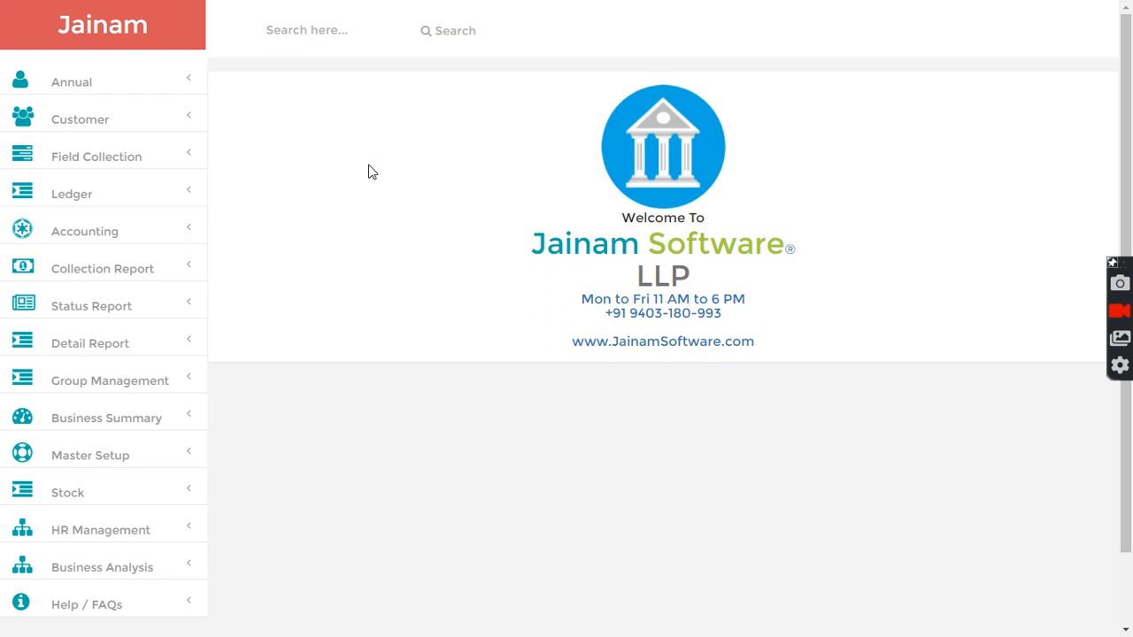